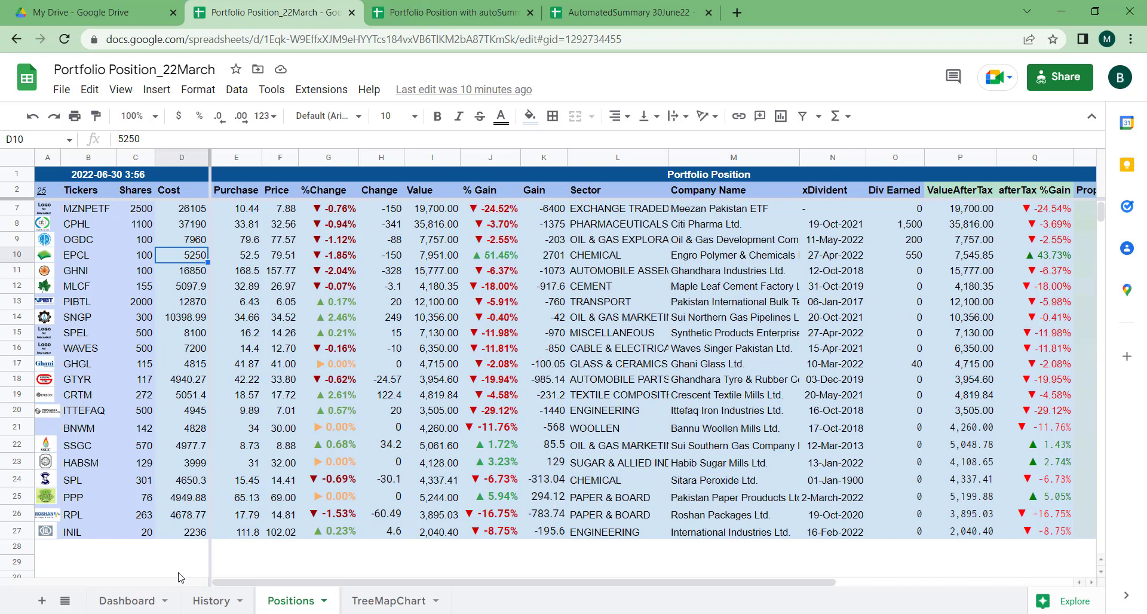
- Review the Dashboard, History and Positions sheets of the Portfolio Position_22March spreadsheet
{"action": "left_click", "coordinate": [141, 603]}
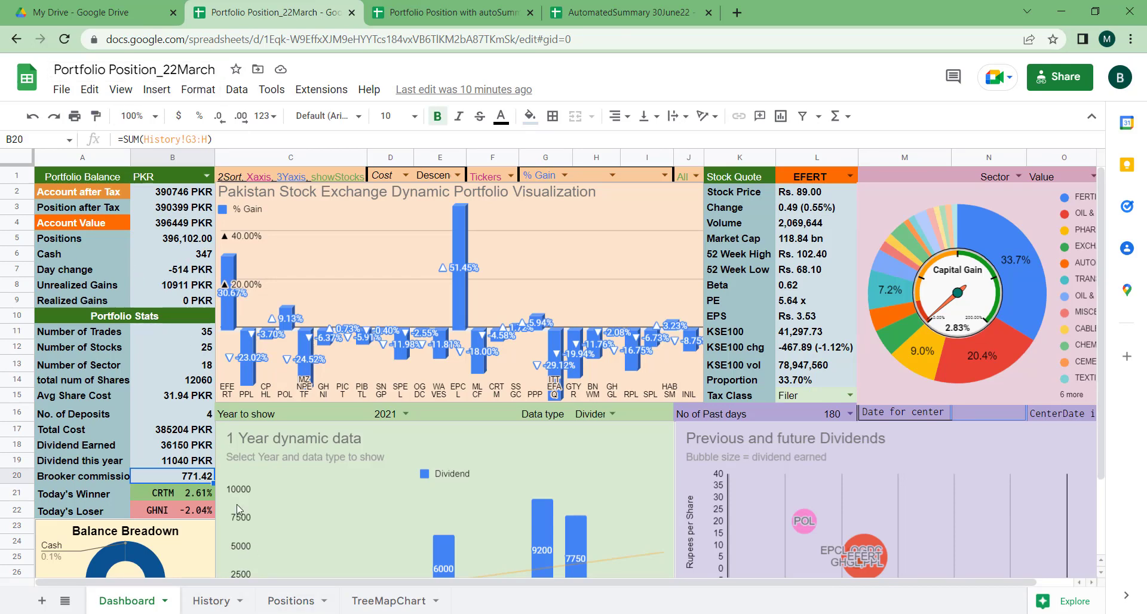
{"action": "left_click", "coordinate": [215, 600]}
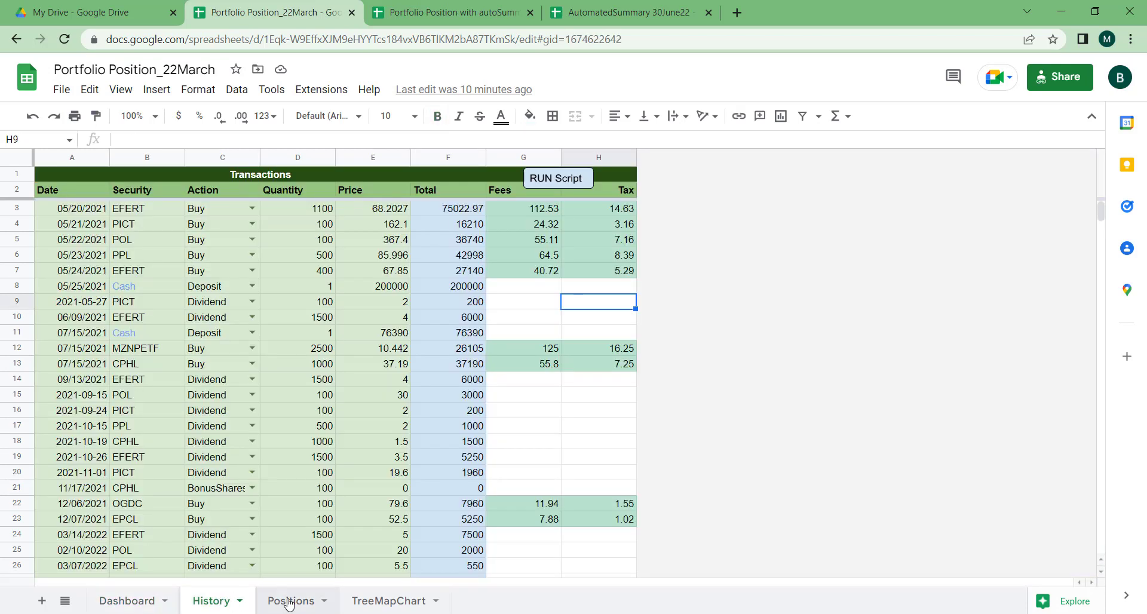
{"action": "left_click", "coordinate": [289, 602]}
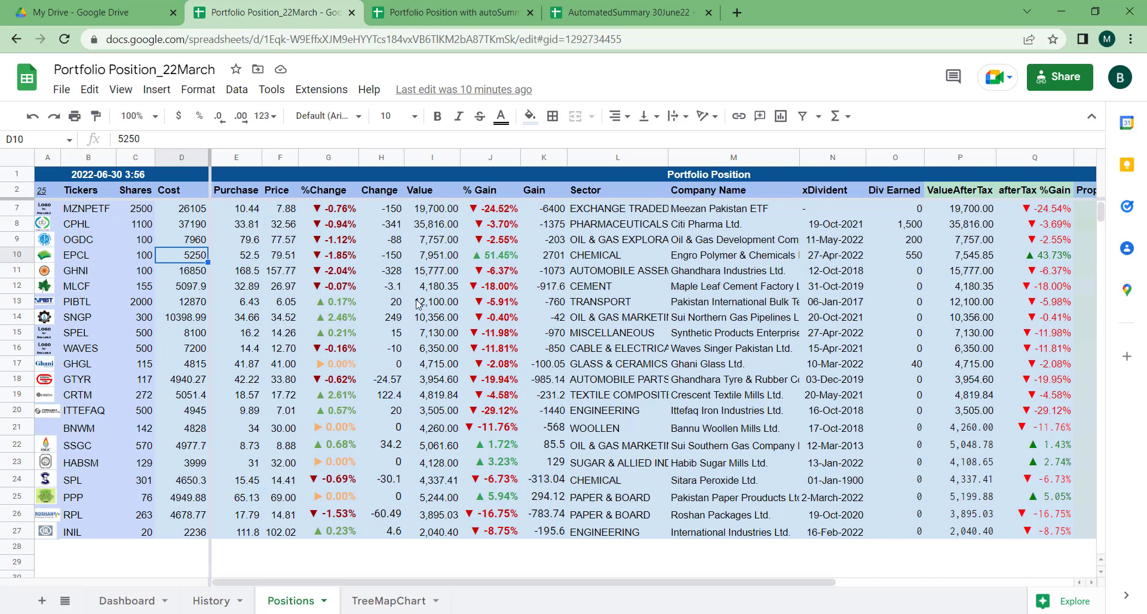
- In the Portfolio Position with autoSummary 30June22 spreadsheet, set the Dashboard's No of Past days to 180 for the dividends chart
{"action": "left_click", "coordinate": [412, 18]}
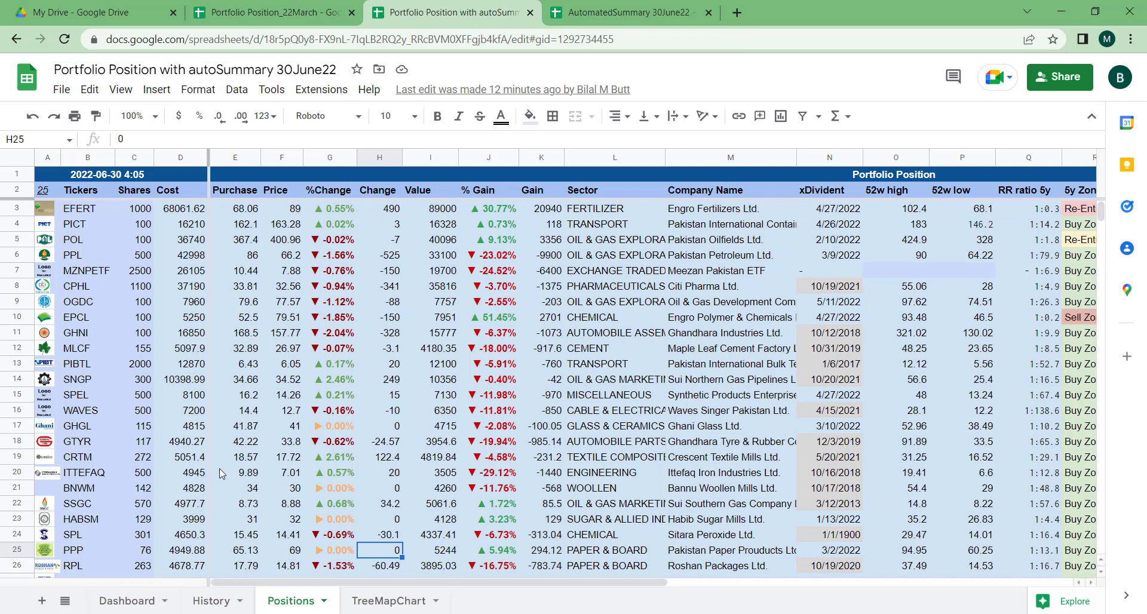
{"action": "left_click", "coordinate": [139, 604]}
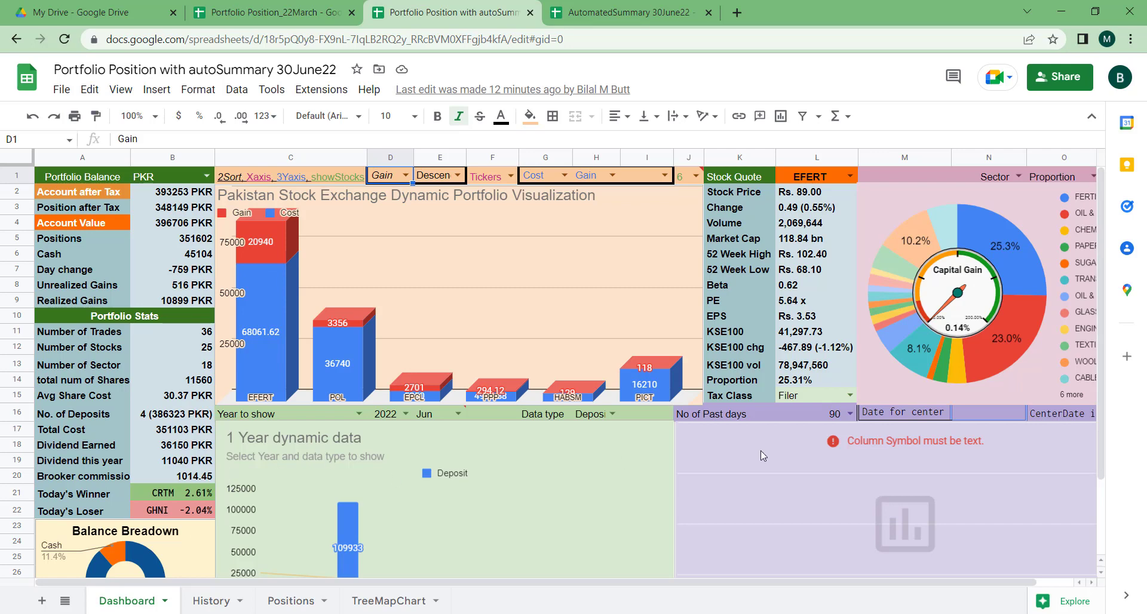
{"action": "left_click", "coordinate": [850, 413]}
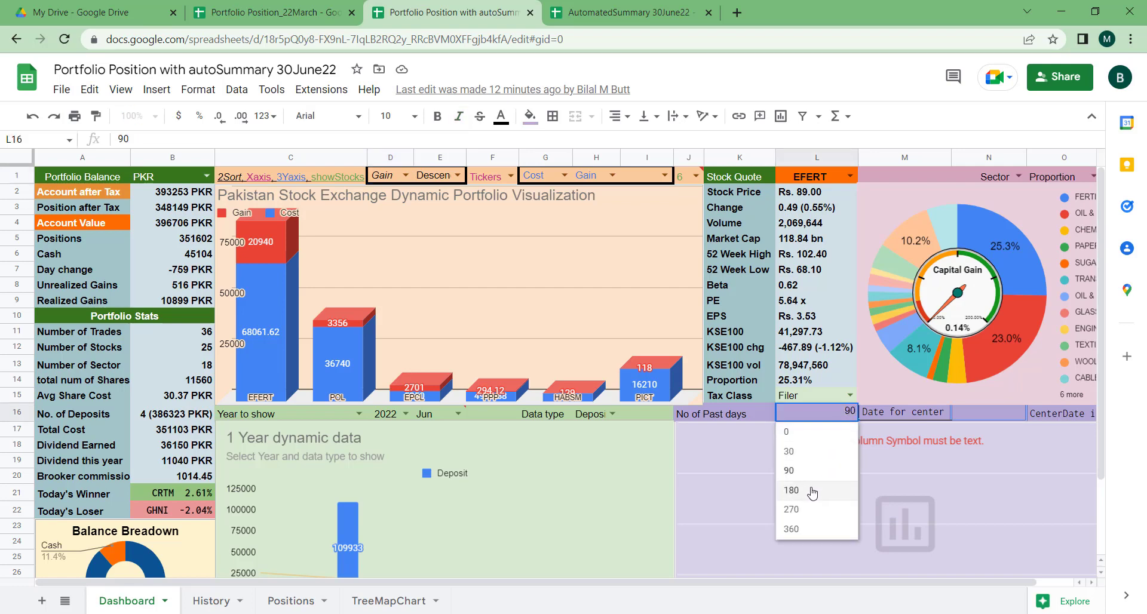
{"action": "left_click", "coordinate": [811, 491]}
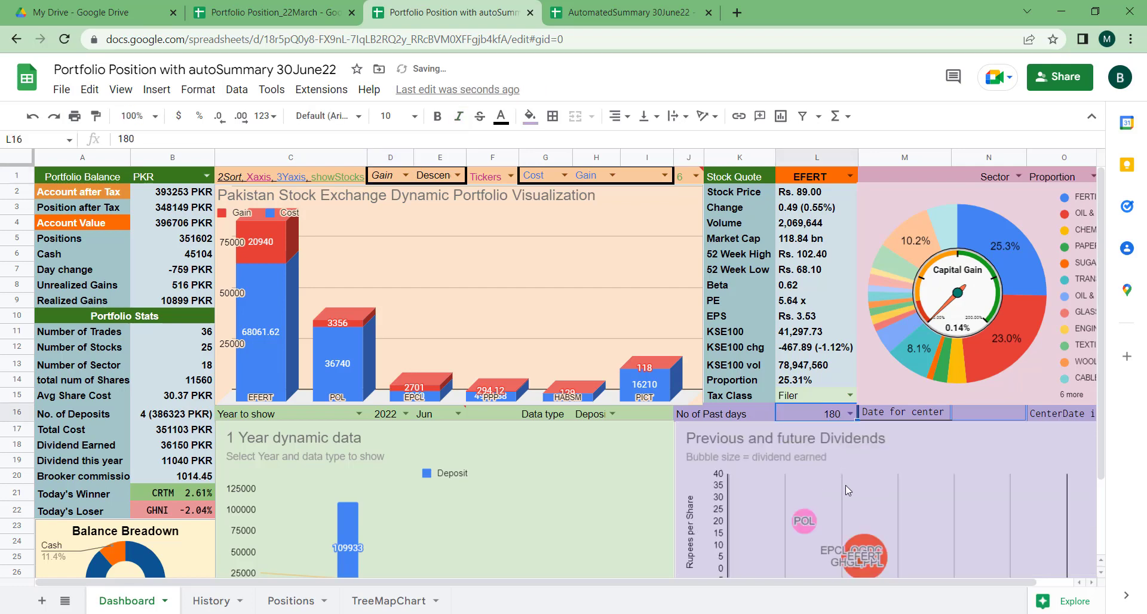
{"action": "scroll", "coordinate": [845, 485], "scroll_direction": "down", "scroll_amount": 2}
{"action": "scroll", "coordinate": [845, 485], "scroll_direction": "up", "scroll_amount": 2}
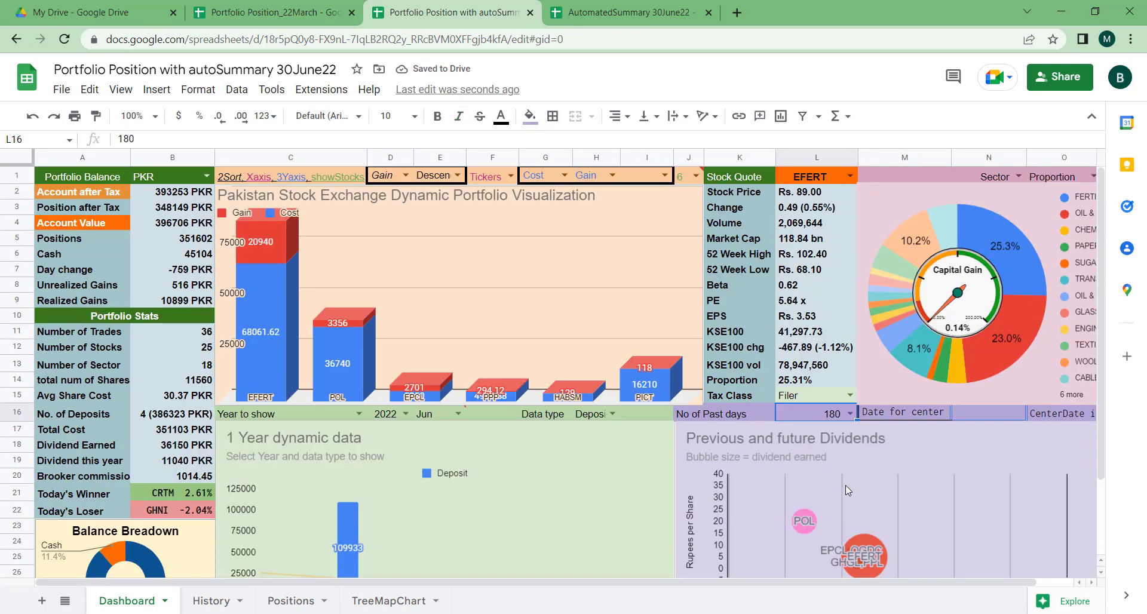
{"action": "scroll", "coordinate": [845, 485], "scroll_direction": "down", "scroll_amount": 2}
{"action": "scroll", "coordinate": [845, 485], "scroll_direction": "up", "scroll_amount": 2}
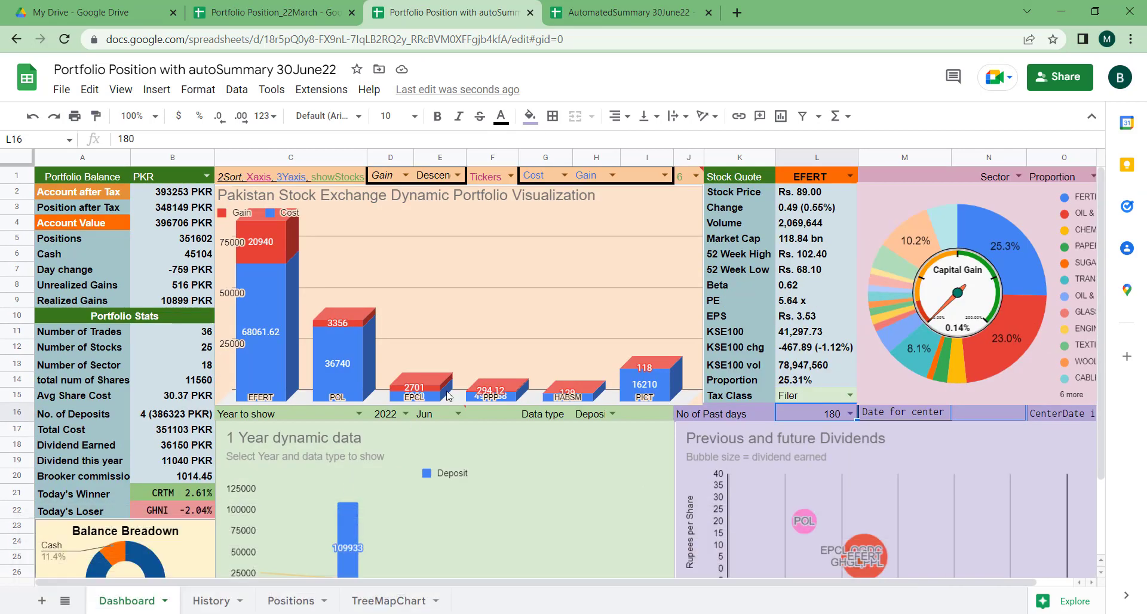
- Examine the History sheet's transactions and the Stock Category options for the first EFERT purchase, leaving the category unset
{"action": "left_click", "coordinate": [207, 600]}
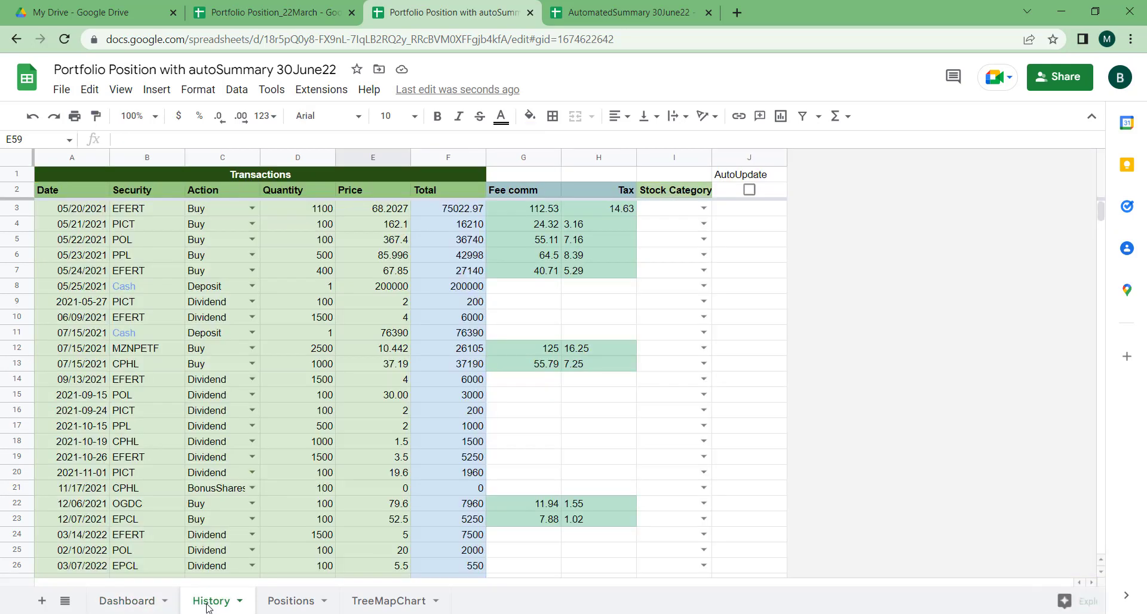
{"action": "scroll", "coordinate": [356, 426], "scroll_direction": "down", "scroll_amount": 5}
{"action": "scroll", "coordinate": [356, 426], "scroll_direction": "up", "scroll_amount": 5}
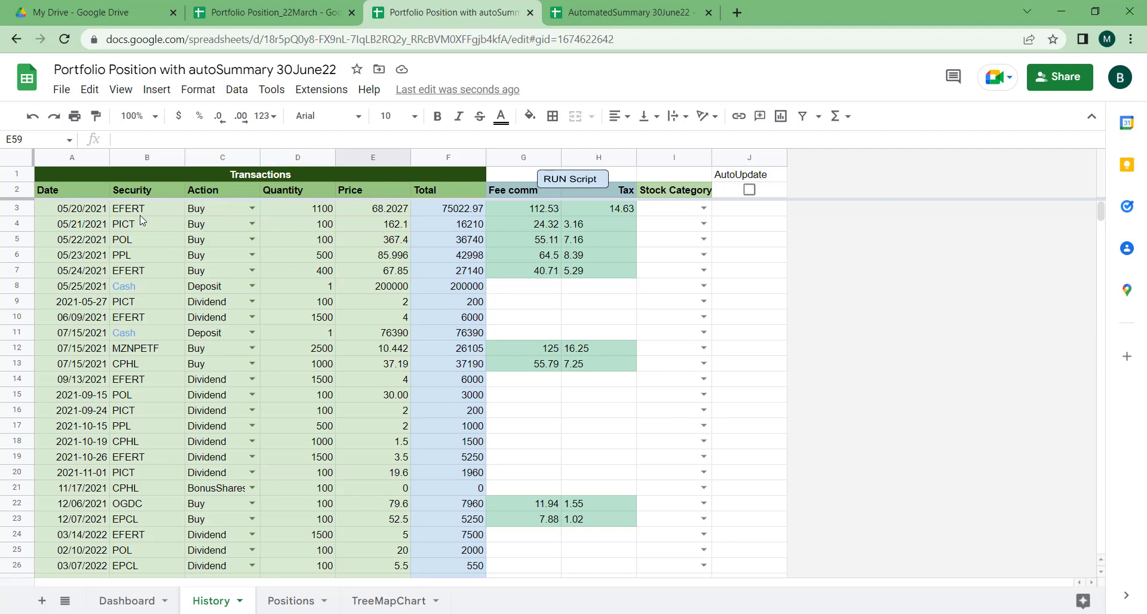
{"action": "left_click", "coordinate": [703, 208]}
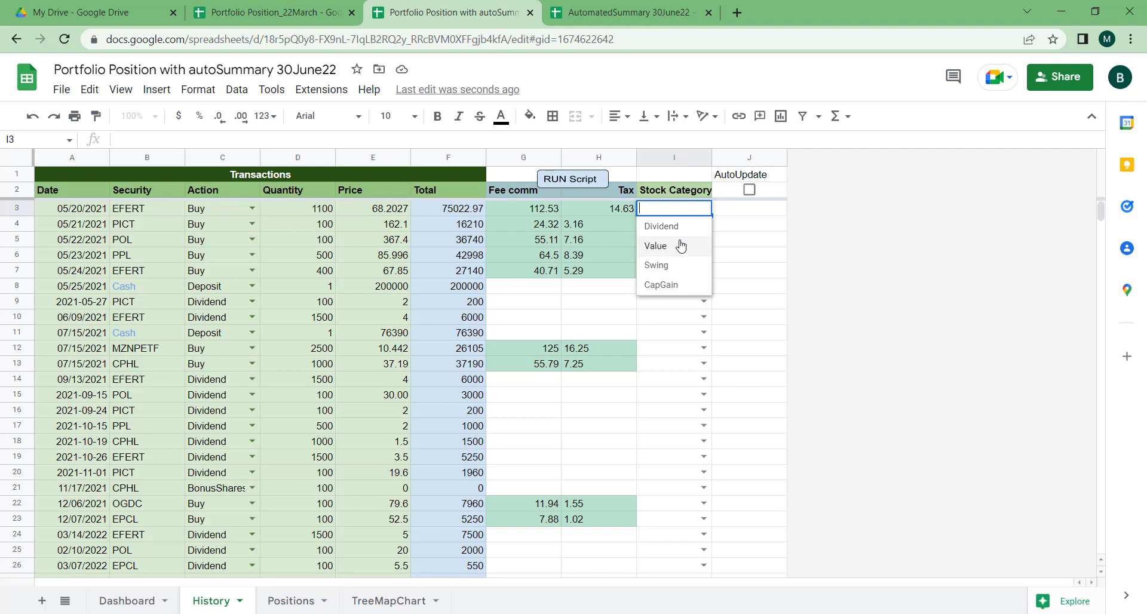
{"action": "left_click", "coordinate": [717, 307]}
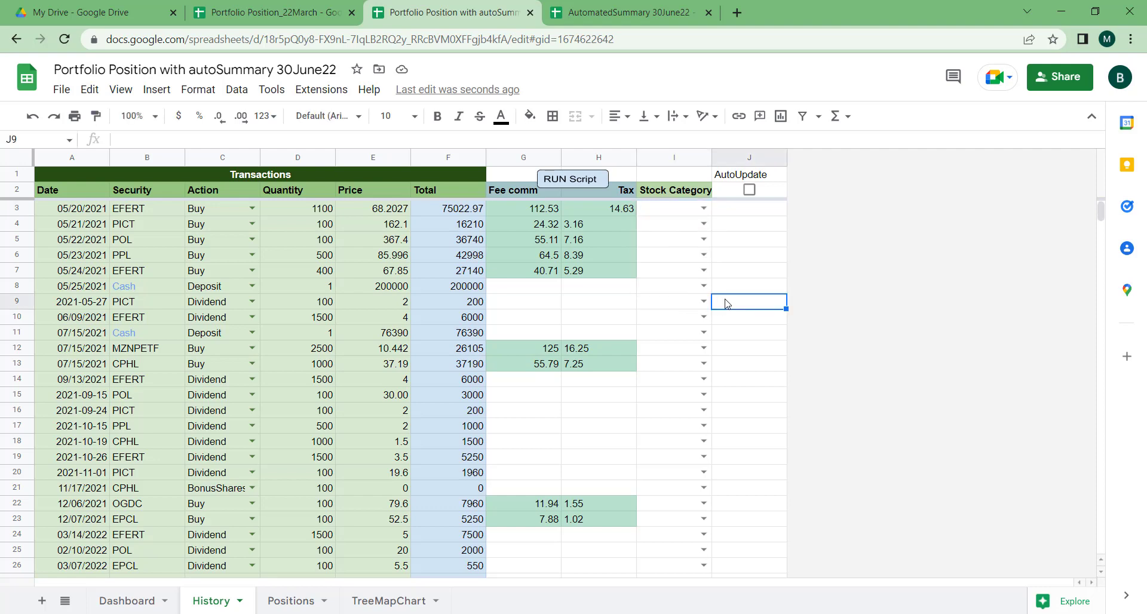
- Examine the Dashboard's charts and the stock category percentages in its last row, checking against the History and Positions sheets
{"action": "left_click", "coordinate": [106, 601]}
{"action": "scroll", "coordinate": [420, 472], "scroll_direction": "down", "scroll_amount": 2}
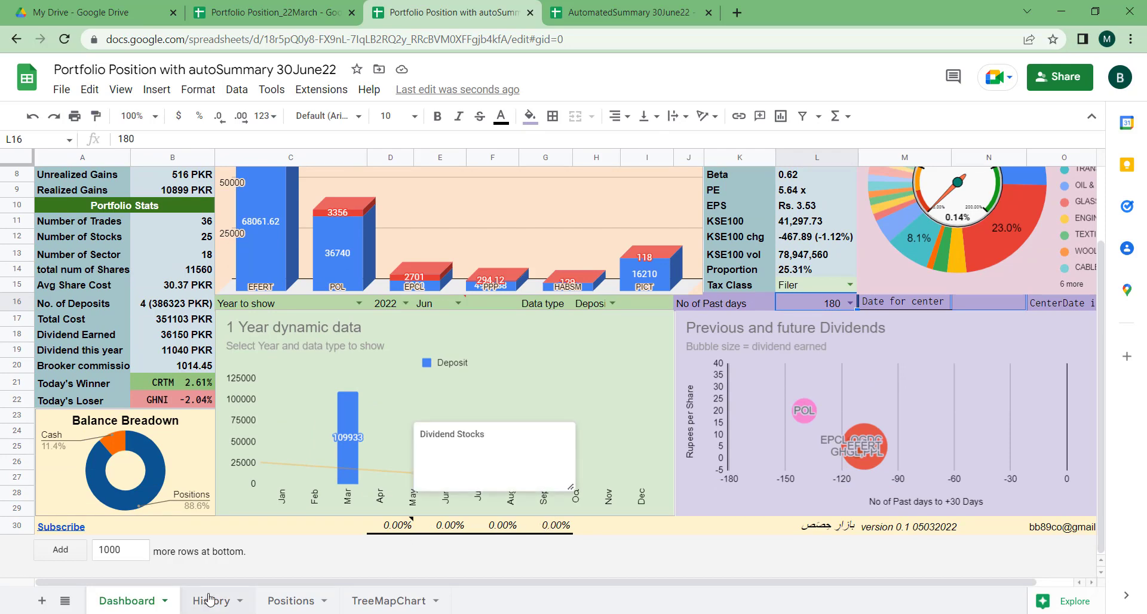
{"action": "scroll", "coordinate": [389, 366], "scroll_direction": "up", "scroll_amount": 2}
{"action": "scroll", "coordinate": [389, 366], "scroll_direction": "right", "scroll_amount": 1}
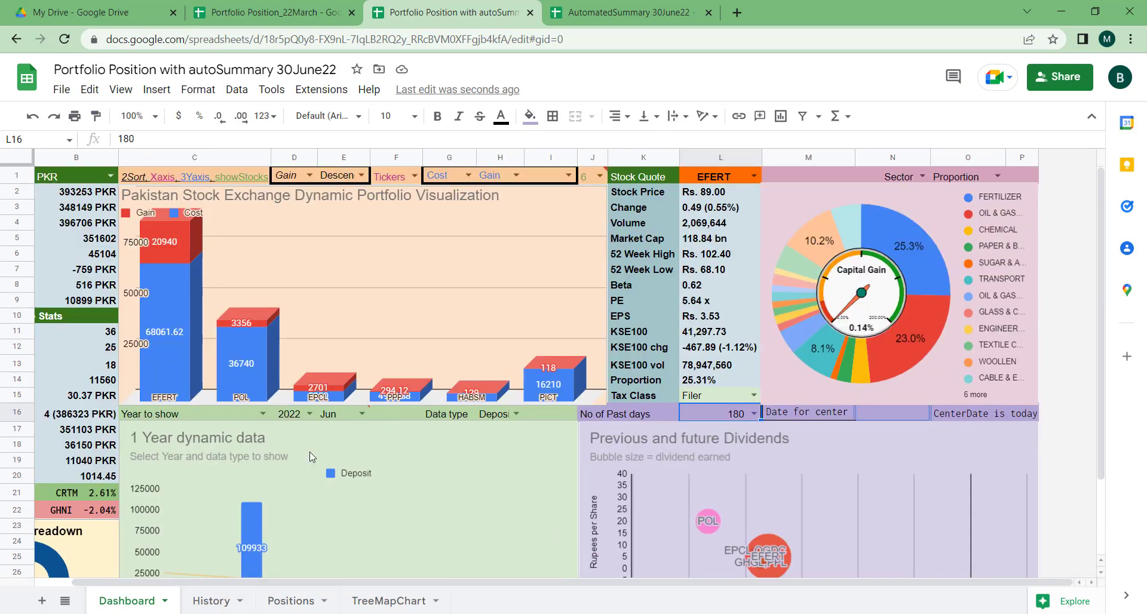
{"action": "left_click", "coordinate": [199, 602]}
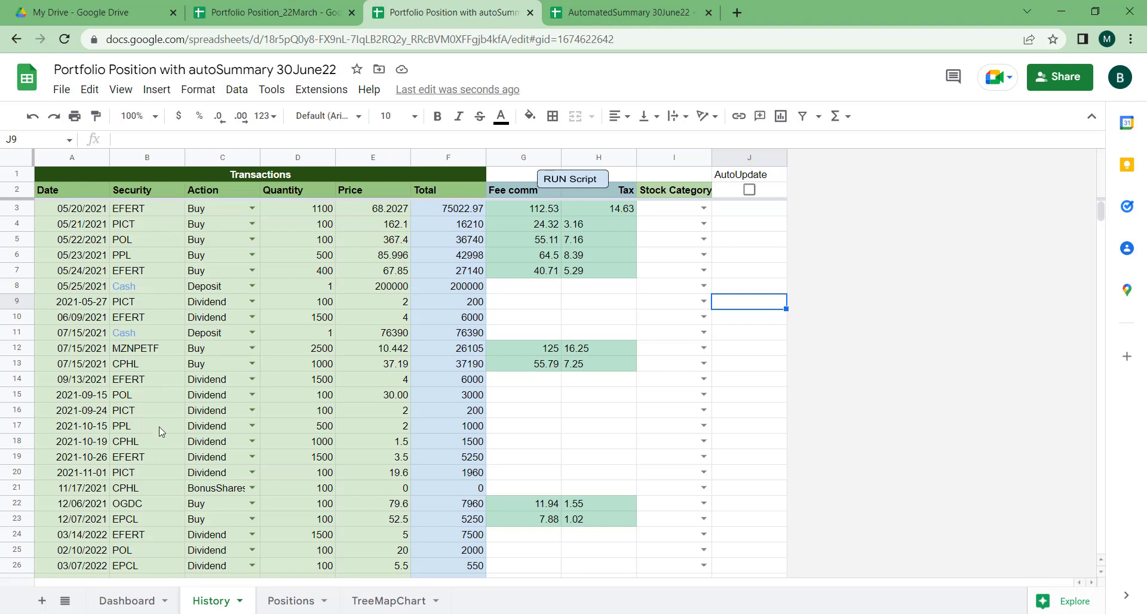
{"action": "left_click", "coordinate": [279, 602]}
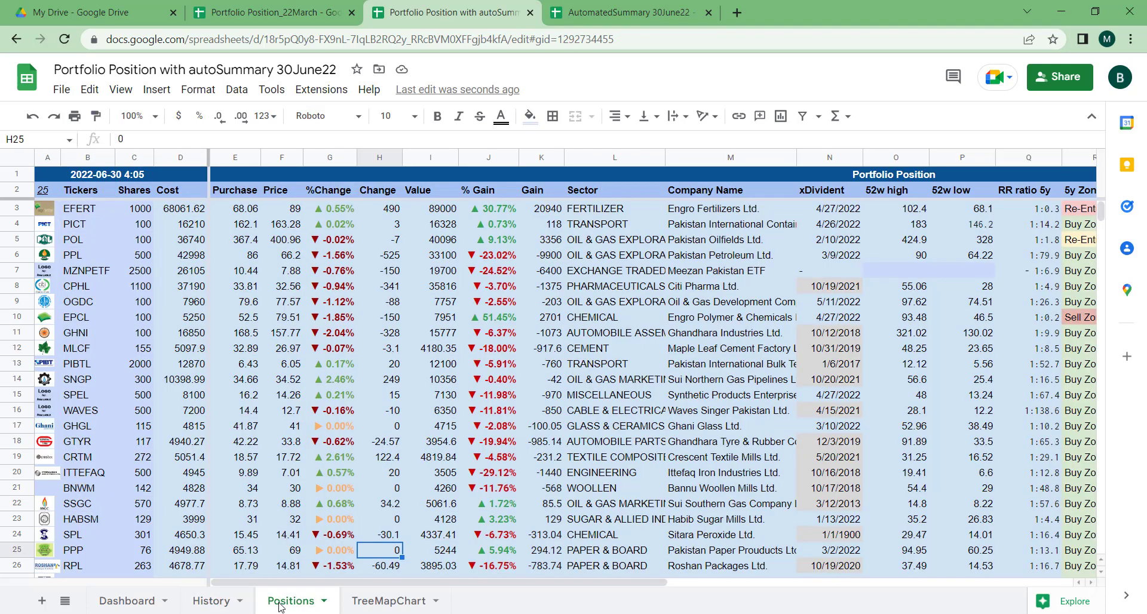
{"action": "left_click", "coordinate": [120, 605]}
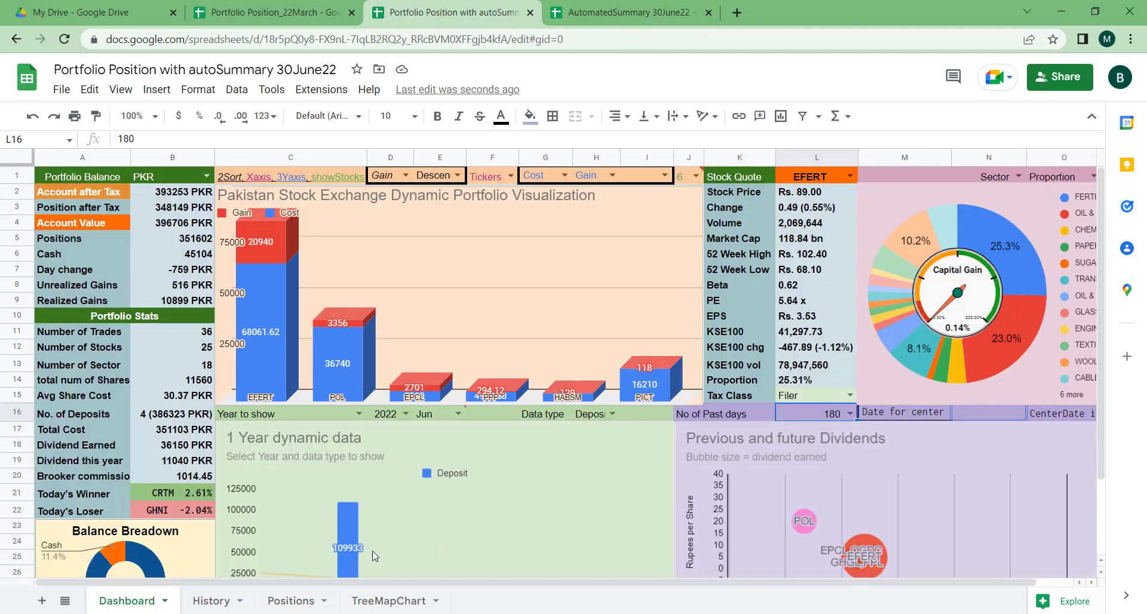
{"action": "scroll", "coordinate": [435, 514], "scroll_direction": "down", "scroll_amount": 3}
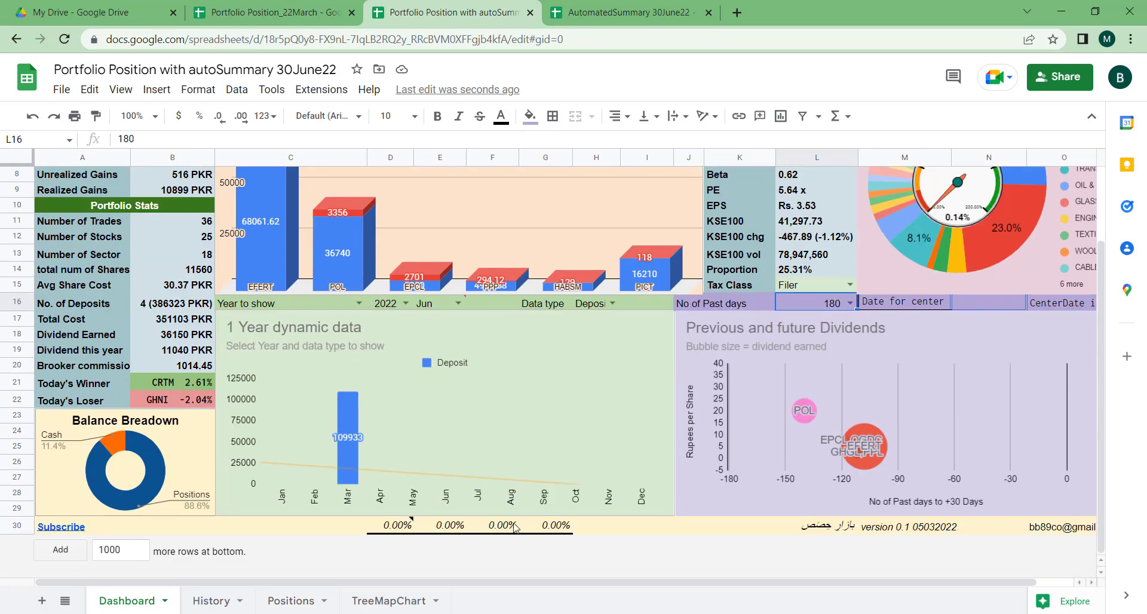
{"action": "left_click", "coordinate": [210, 602]}
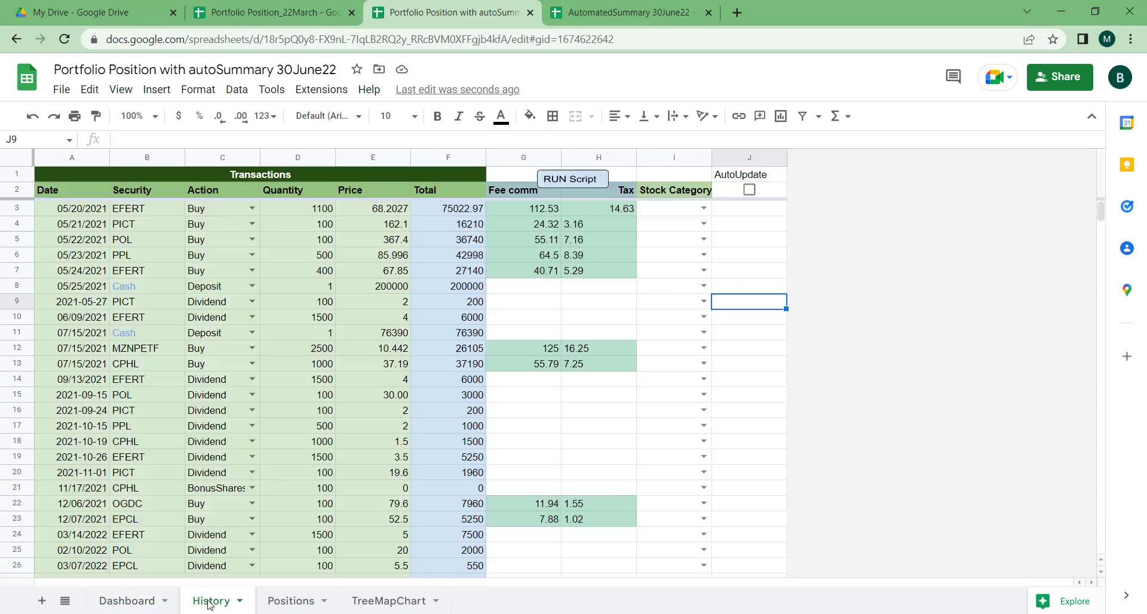
- Review the portfolio holdings on the Positions sheet, from the change and value figures to the company names
{"action": "left_click", "coordinate": [284, 602]}
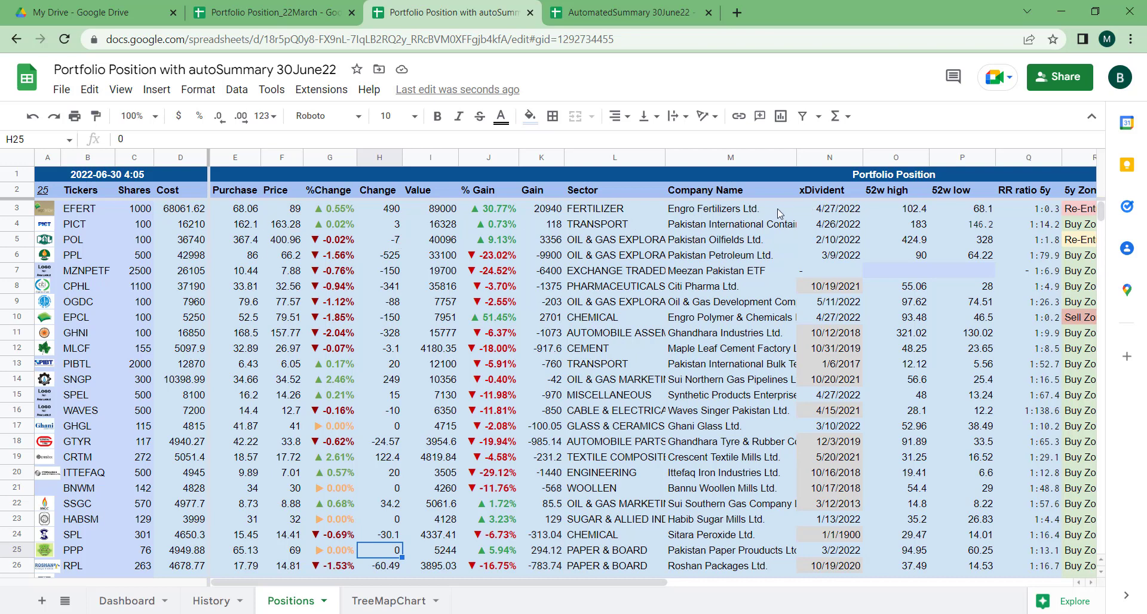
{"action": "left_click_drag", "start_coordinate": [778, 212], "coordinate": [385, 262]}
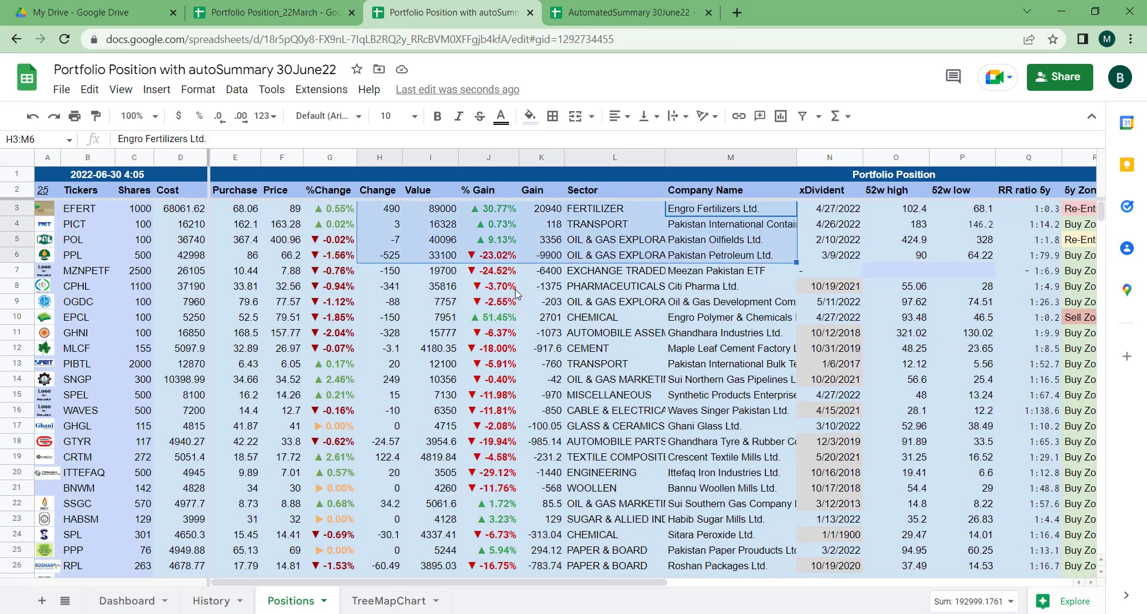
{"action": "left_click", "coordinate": [681, 278]}
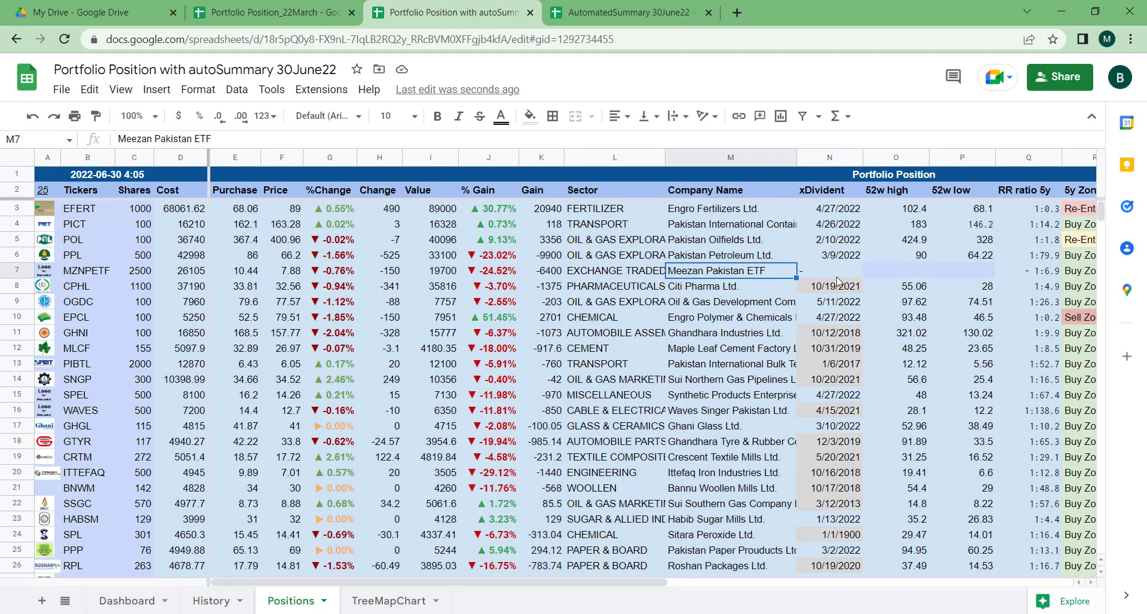
{"action": "scroll", "coordinate": [837, 281], "scroll_direction": "down", "scroll_amount": 2}
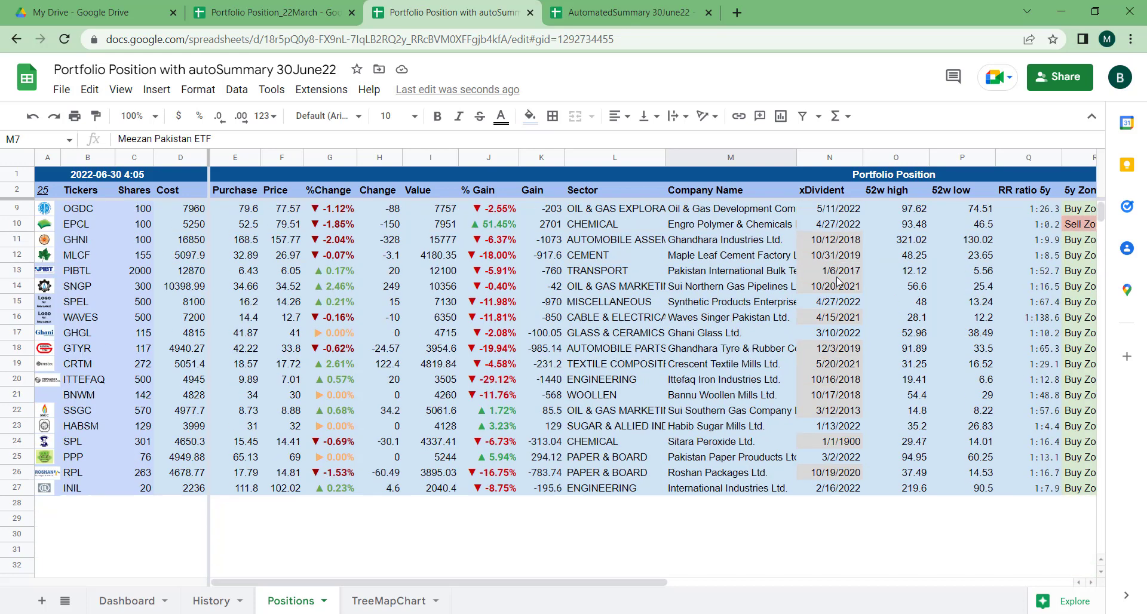
{"action": "scroll", "coordinate": [836, 281], "scroll_direction": "up", "scroll_amount": 2}
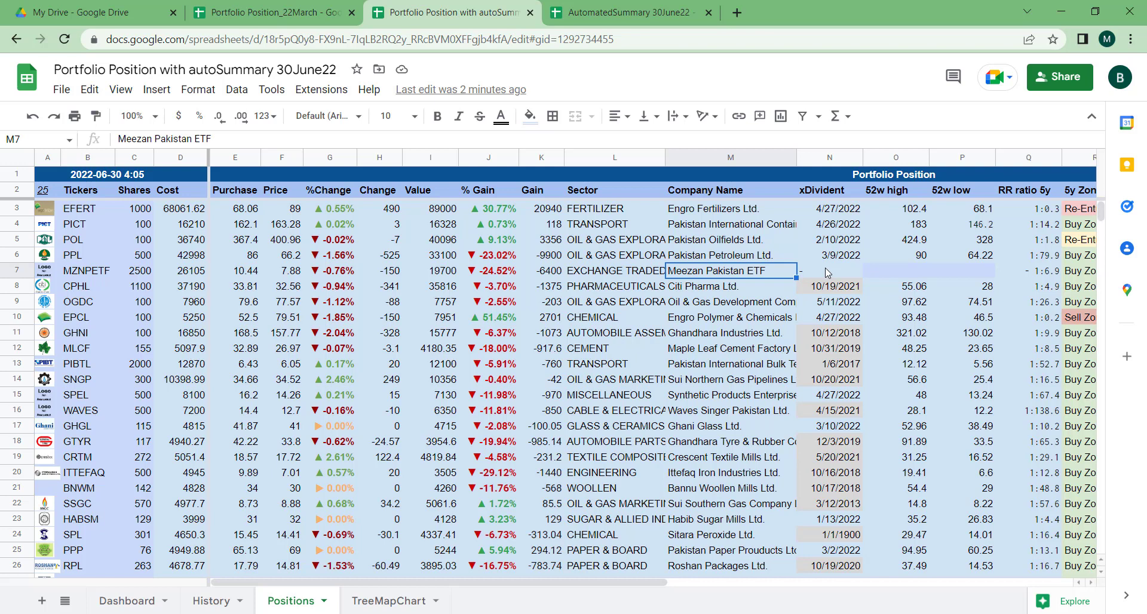
- Examine the xDividend dates on the Positions sheet, comparing the shaded older dates with the unshaded recent ones
{"action": "left_click_drag", "start_coordinate": [828, 338], "coordinate": [831, 379]}
{"action": "left_click", "coordinate": [835, 290]}
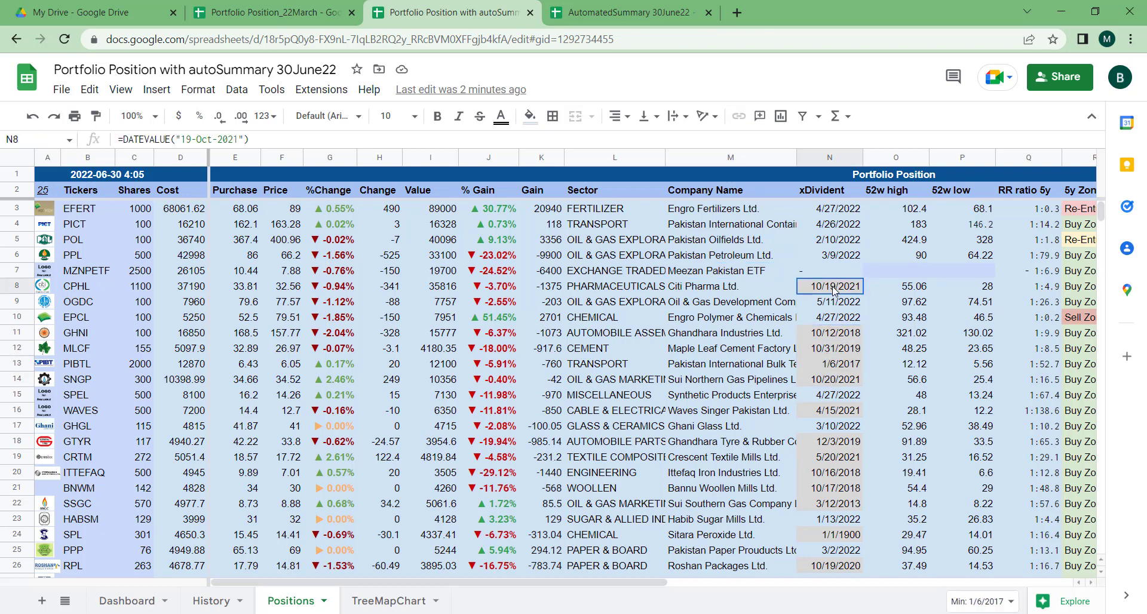
{"action": "left_click", "coordinate": [836, 412]}
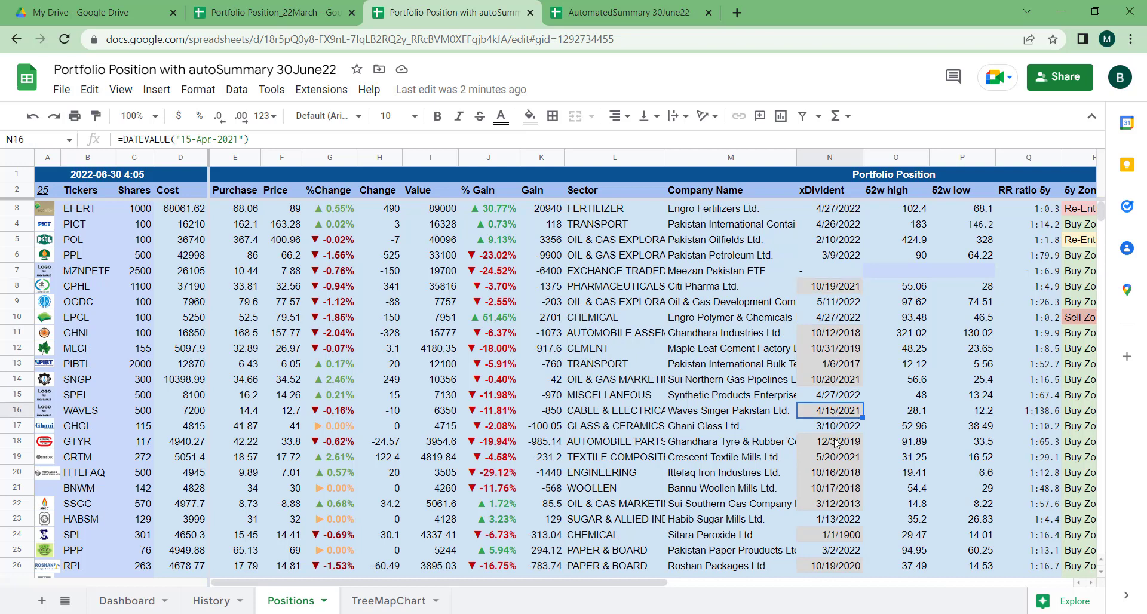
{"action": "left_click_drag", "start_coordinate": [830, 209], "coordinate": [832, 262]}
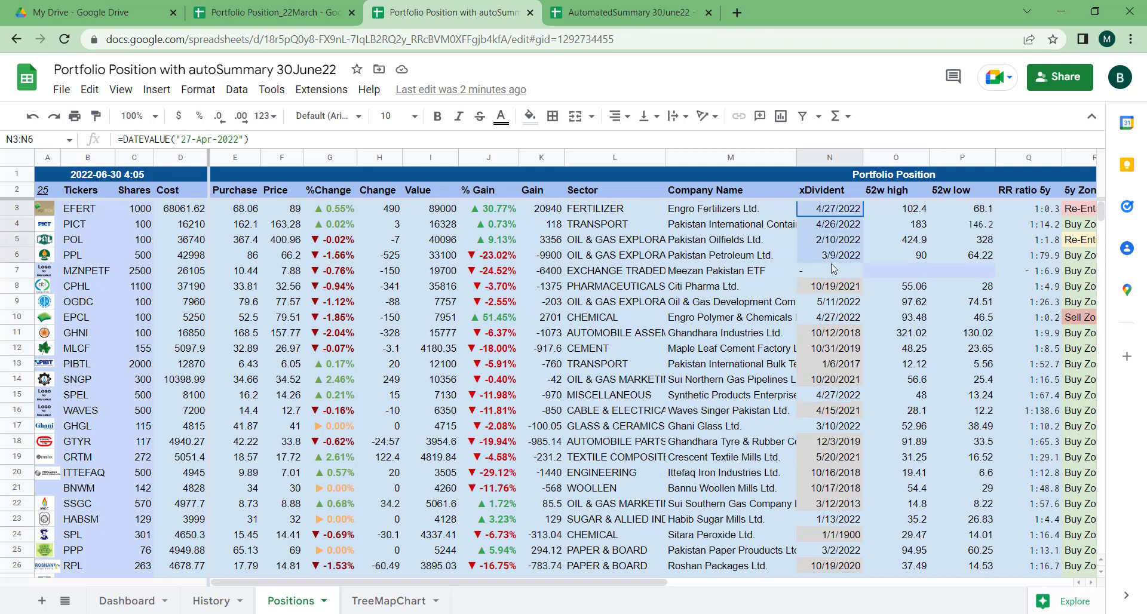
{"action": "left_click", "coordinate": [833, 303]}
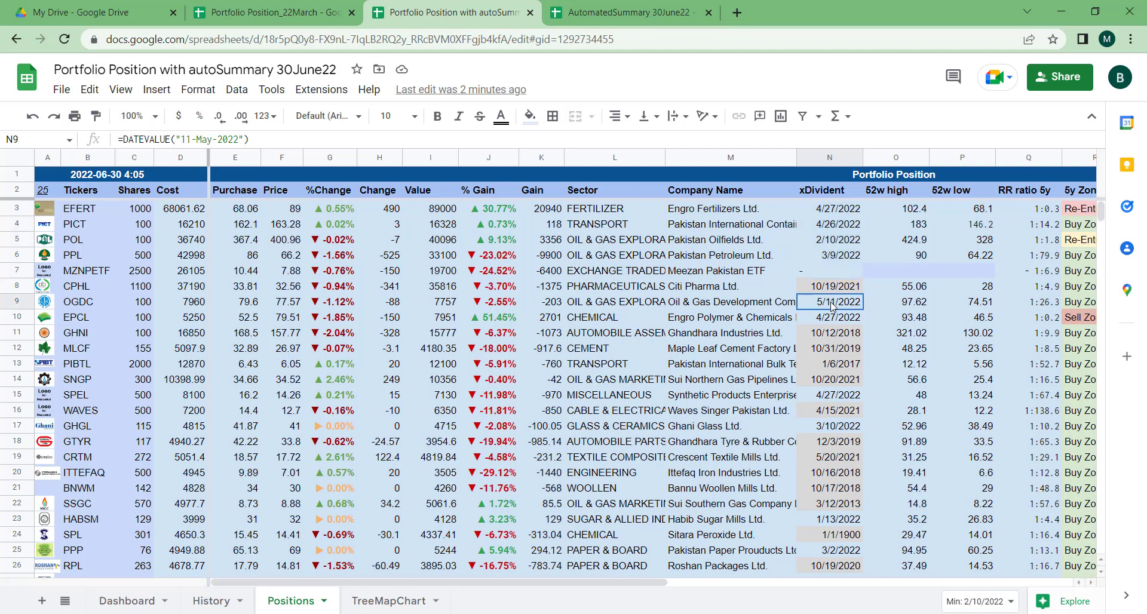
{"action": "left_click", "coordinate": [835, 397]}
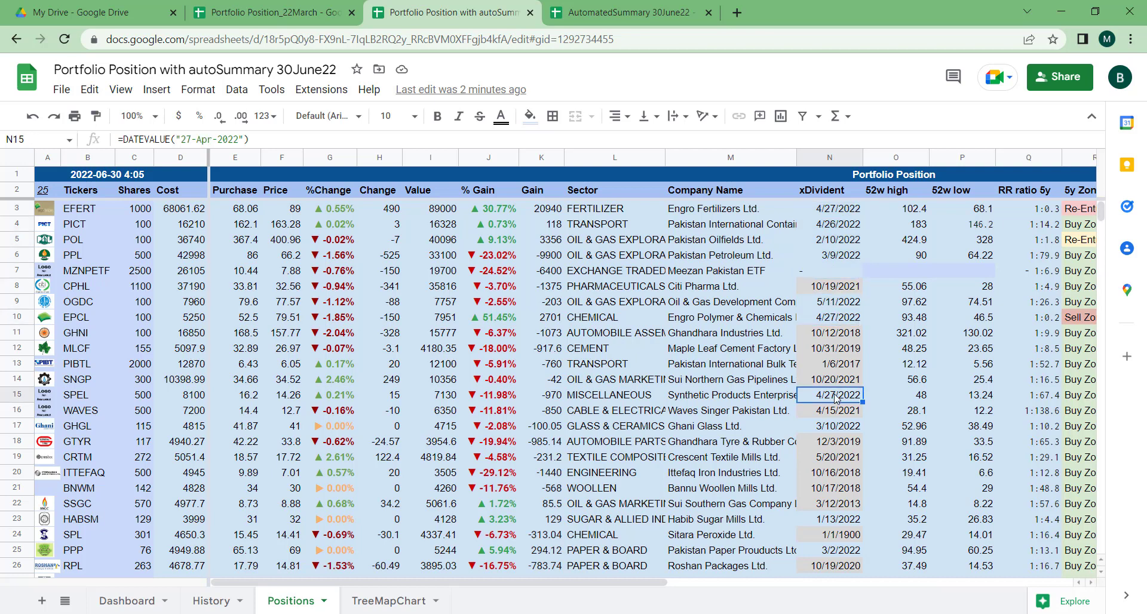
{"action": "scroll", "coordinate": [835, 397], "scroll_direction": "down", "scroll_amount": 4}
{"action": "scroll", "coordinate": [830, 386], "scroll_direction": "up", "scroll_amount": 3}
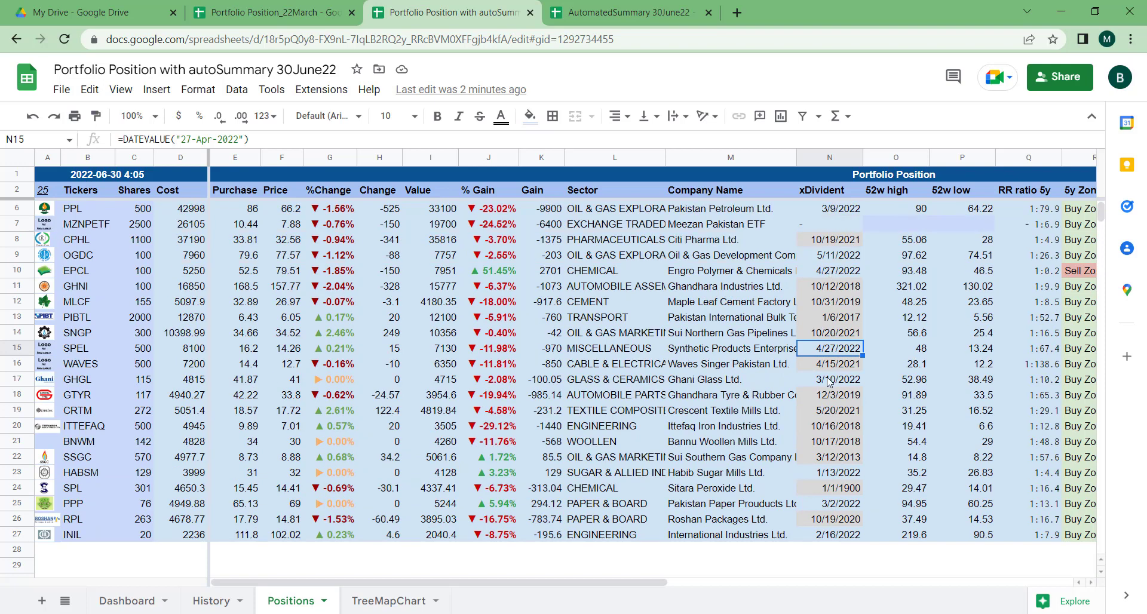
{"action": "scroll", "coordinate": [830, 384], "scroll_direction": "up", "scroll_amount": 1}
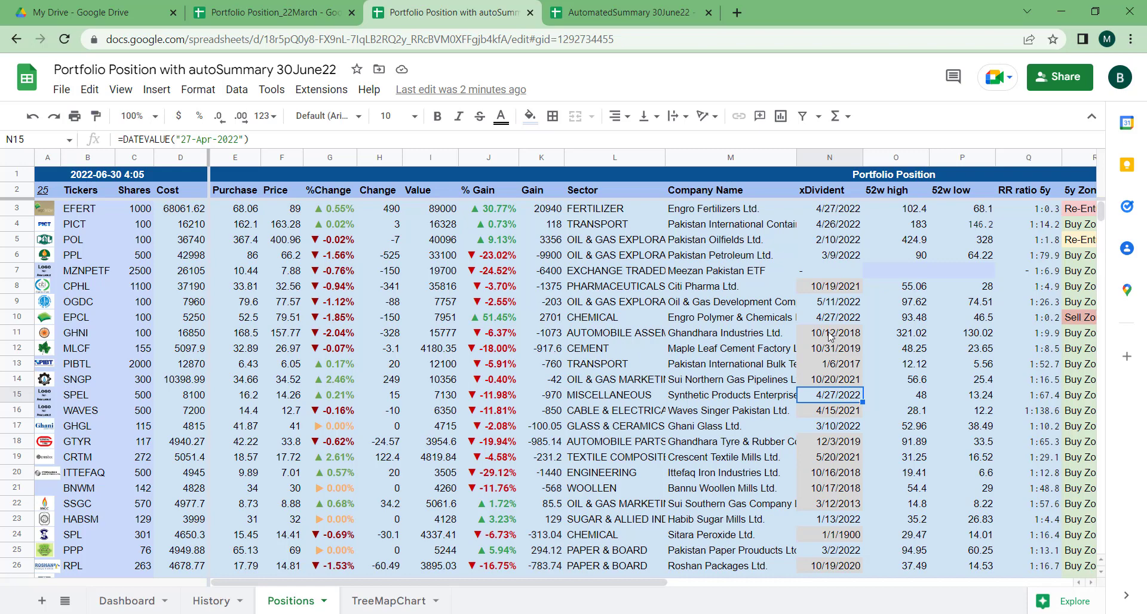
{"action": "scroll", "coordinate": [543, 354], "scroll_direction": "down", "scroll_amount": 3}
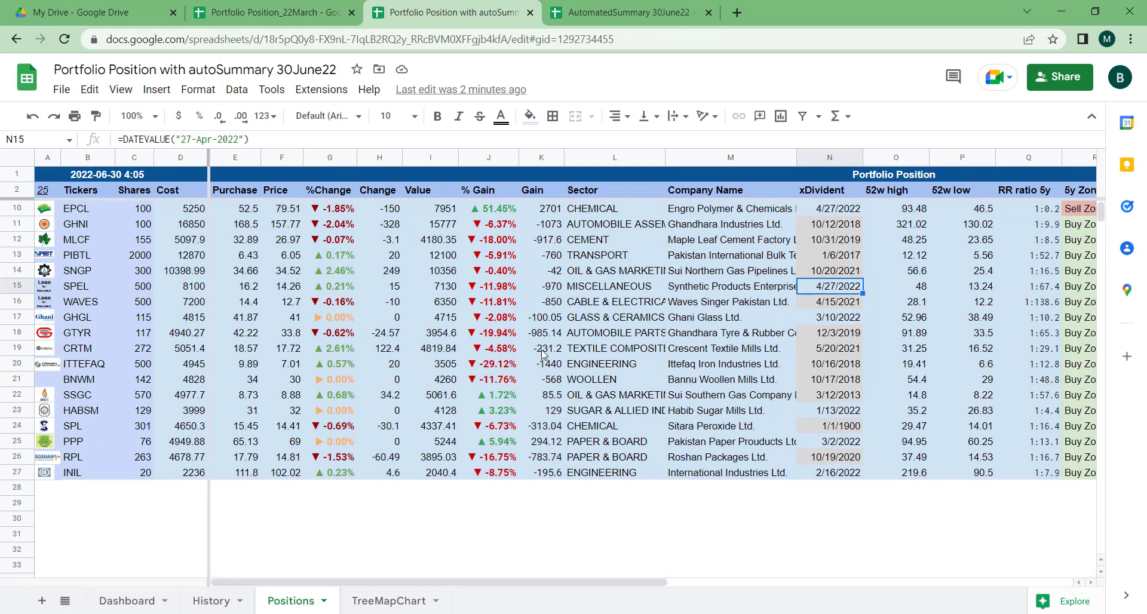
{"action": "scroll", "coordinate": [543, 354], "scroll_direction": "up", "scroll_amount": 3}
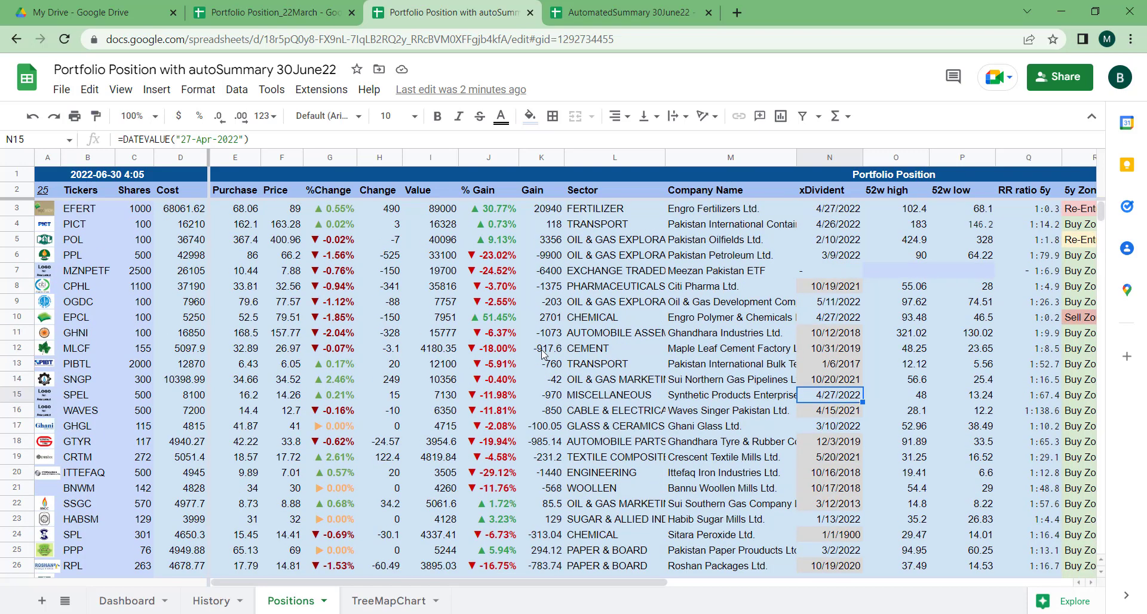
{"action": "scroll", "coordinate": [834, 340], "scroll_direction": "down", "scroll_amount": 3}
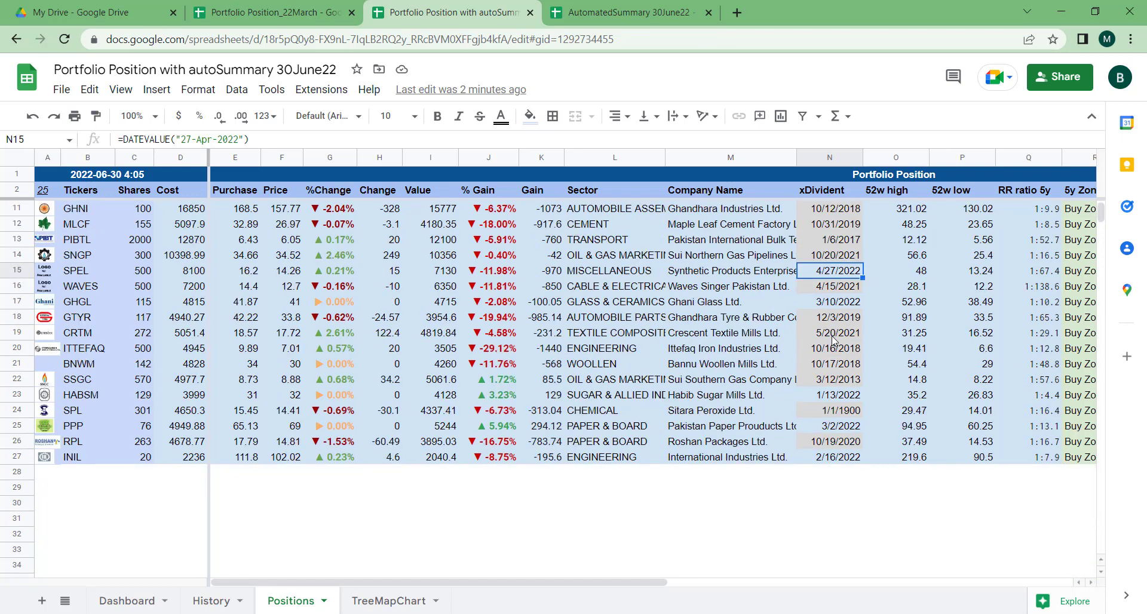
- Review the 52-week high and low, RR ratio, and 5y and 1y zone columns on the Positions sheet
{"action": "scroll", "coordinate": [834, 339], "scroll_direction": "up", "scroll_amount": 3}
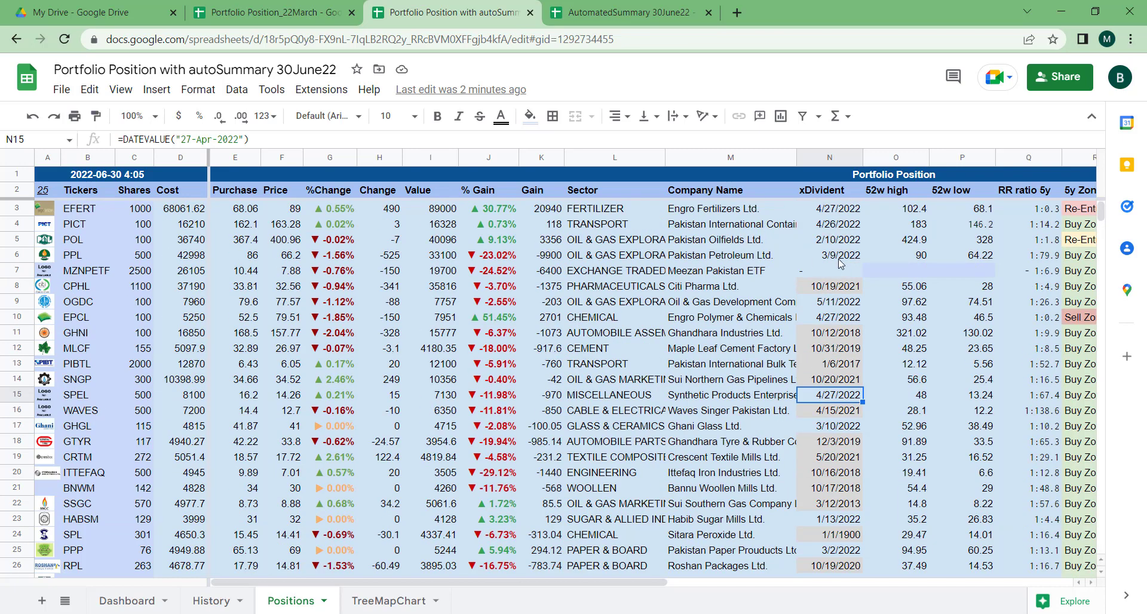
{"action": "scroll", "coordinate": [914, 233], "scroll_direction": "right", "scroll_amount": 1}
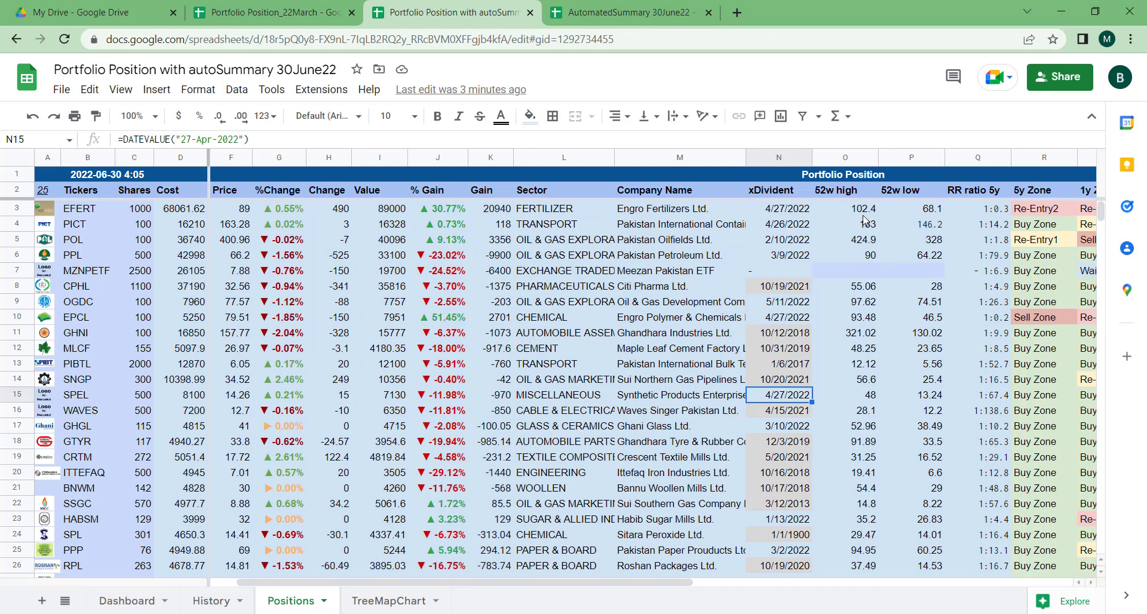
{"action": "scroll", "coordinate": [911, 278], "scroll_direction": "right", "scroll_amount": 1}
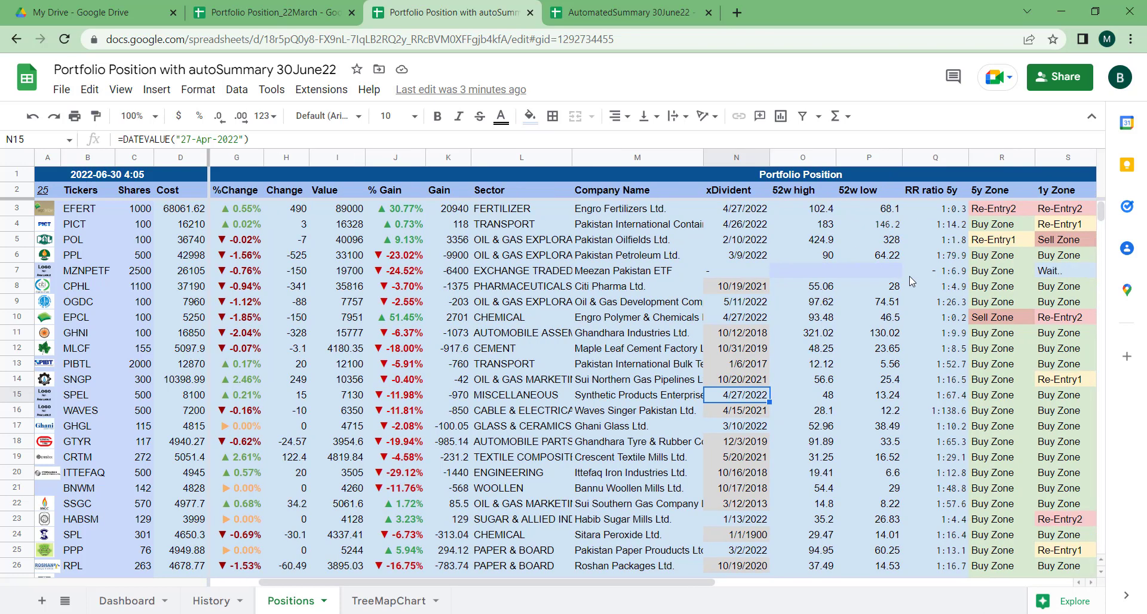
{"action": "scroll", "coordinate": [944, 220], "scroll_direction": "right", "scroll_amount": 4}
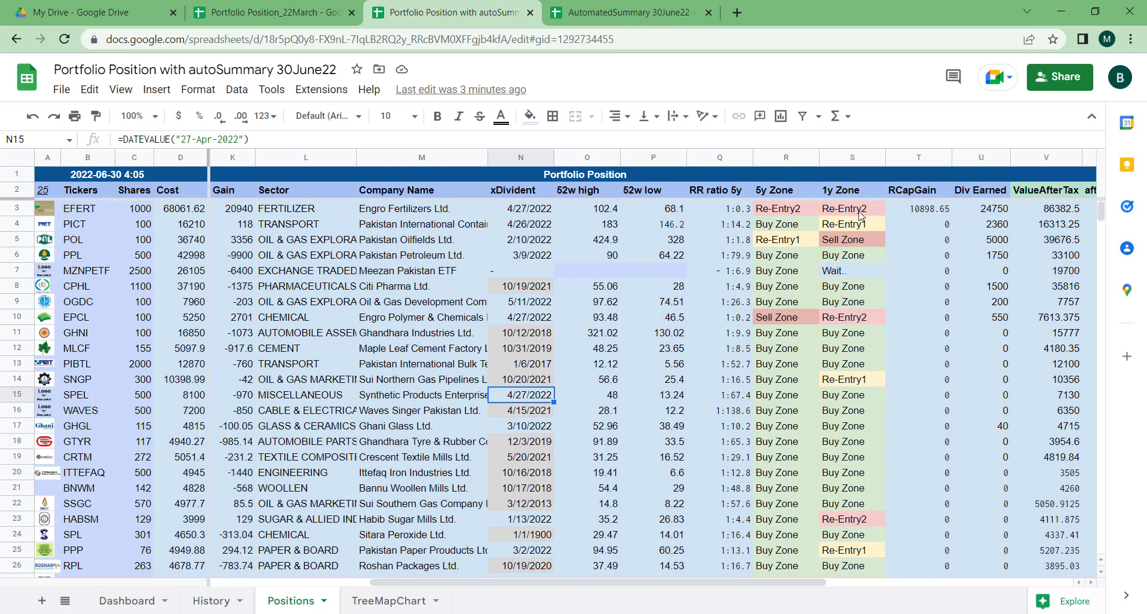
{"action": "scroll", "coordinate": [849, 239], "scroll_direction": "right", "scroll_amount": 5}
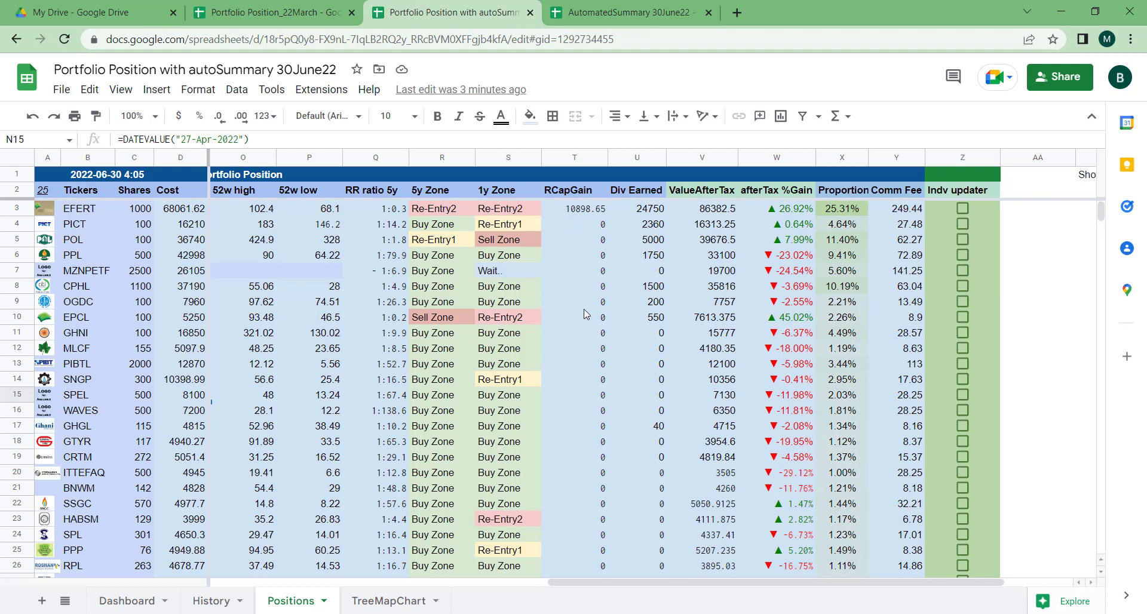
- Examine the RCapGain column on the Positions sheet, comparing the EFERT row with the PICT, POL and CPHL rows
{"action": "scroll", "coordinate": [591, 290], "scroll_direction": "down", "scroll_amount": 4}
{"action": "scroll", "coordinate": [592, 290], "scroll_direction": "up", "scroll_amount": 4}
{"action": "left_click", "coordinate": [577, 239]}
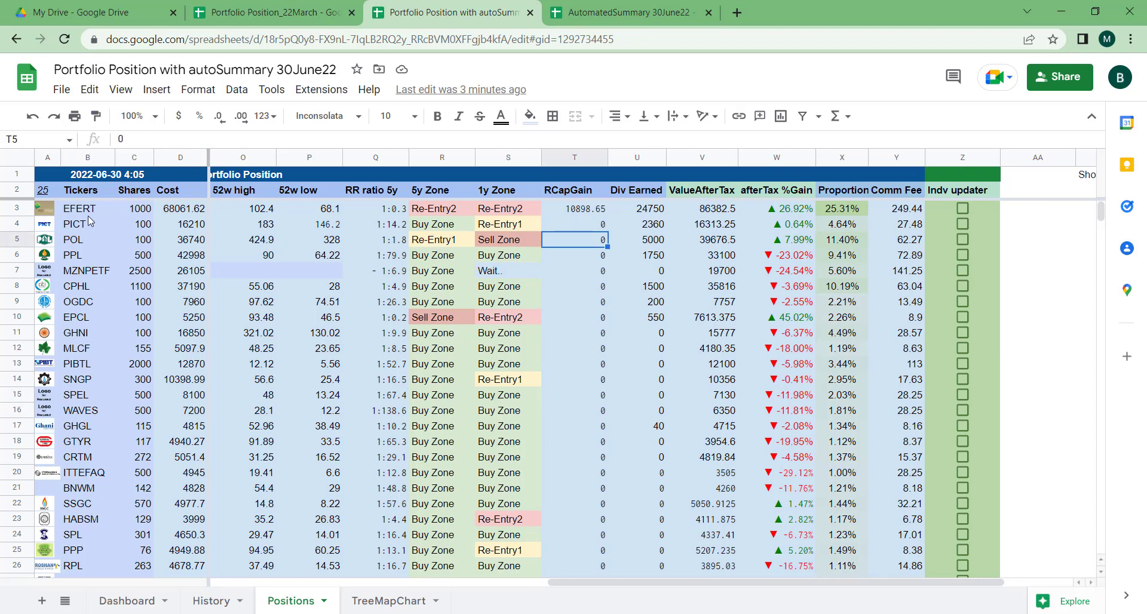
{"action": "left_click", "coordinate": [565, 221]}
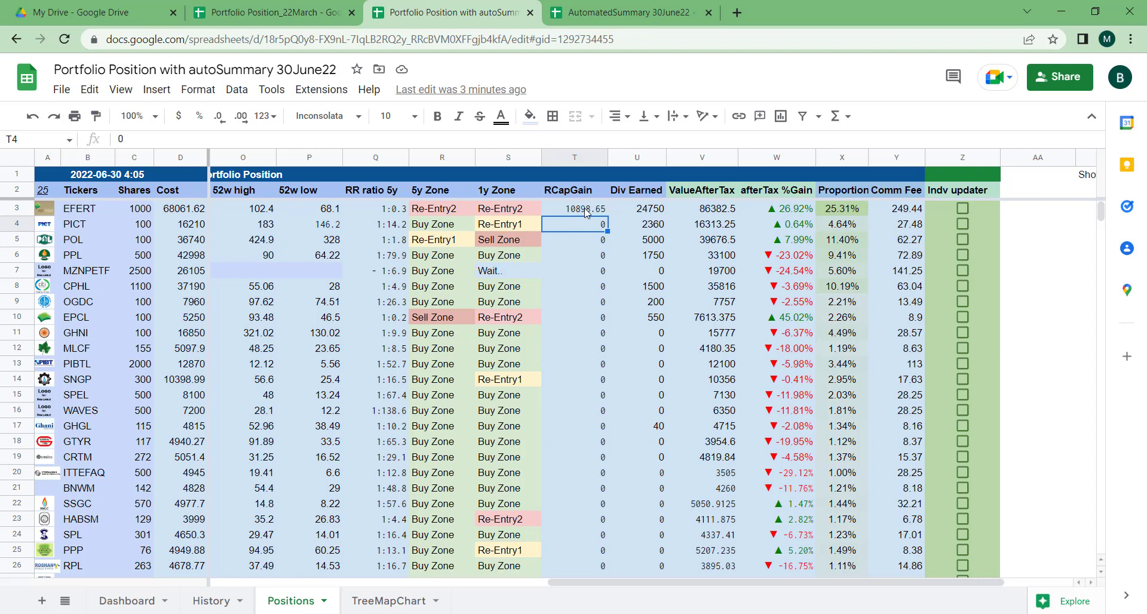
{"action": "scroll", "coordinate": [592, 251], "scroll_direction": "down", "scroll_amount": 3}
{"action": "scroll", "coordinate": [597, 335], "scroll_direction": "up", "scroll_amount": 3}
{"action": "left_click", "coordinate": [595, 286]}
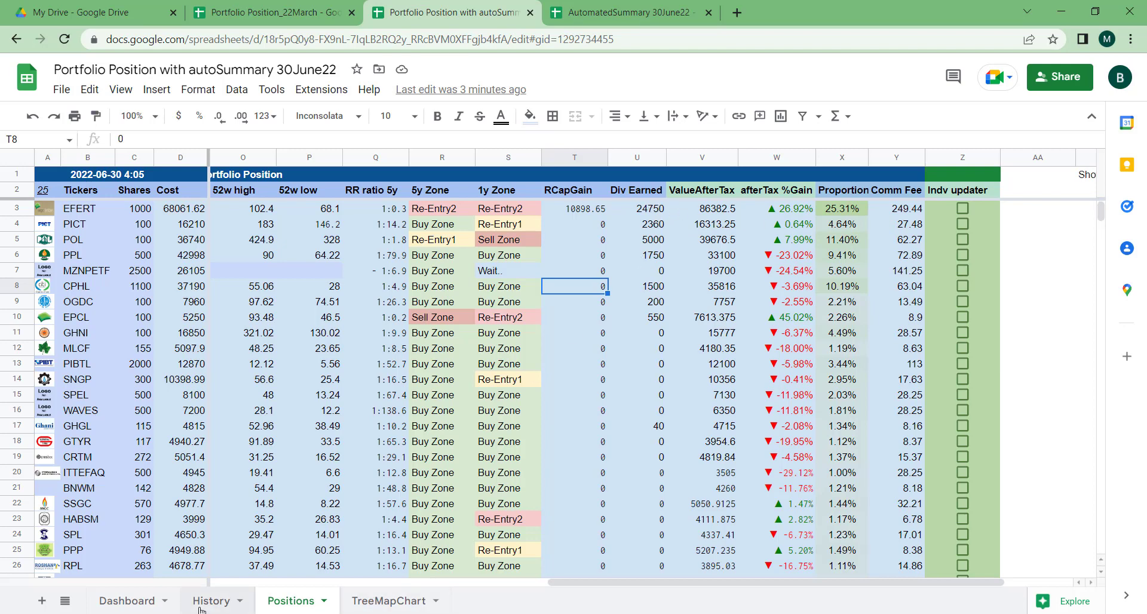
{"action": "scroll", "coordinate": [391, 326], "scroll_direction": "left", "scroll_amount": 10}
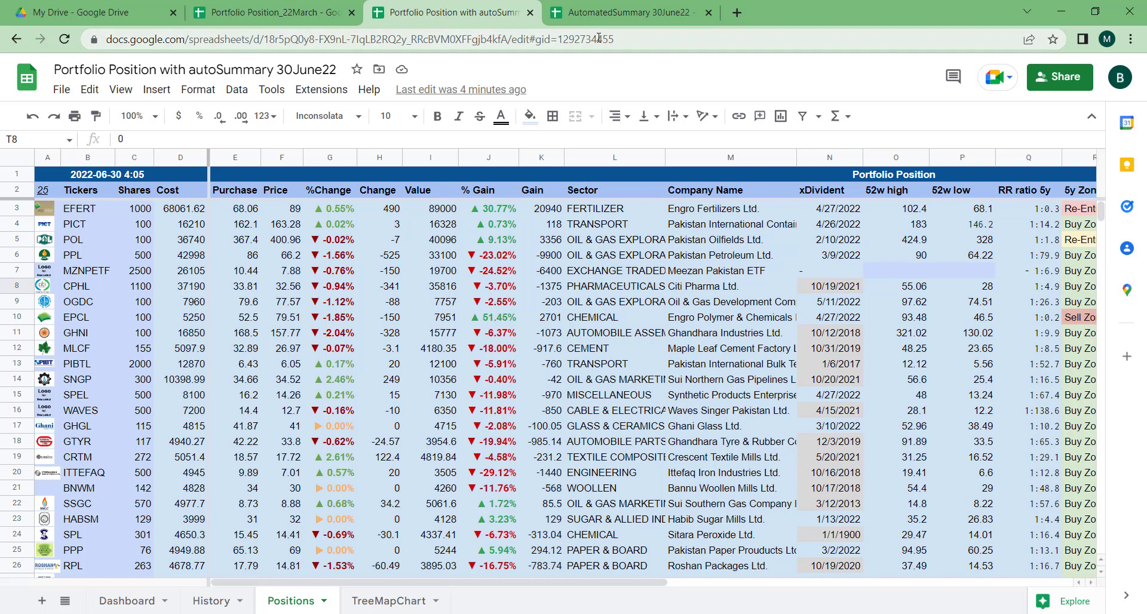
- Switch to the AutomatedSummary 30June22 spreadsheet and review the EFERT summary and the linked portfolio details beside it
{"action": "left_click", "coordinate": [586, 21]}
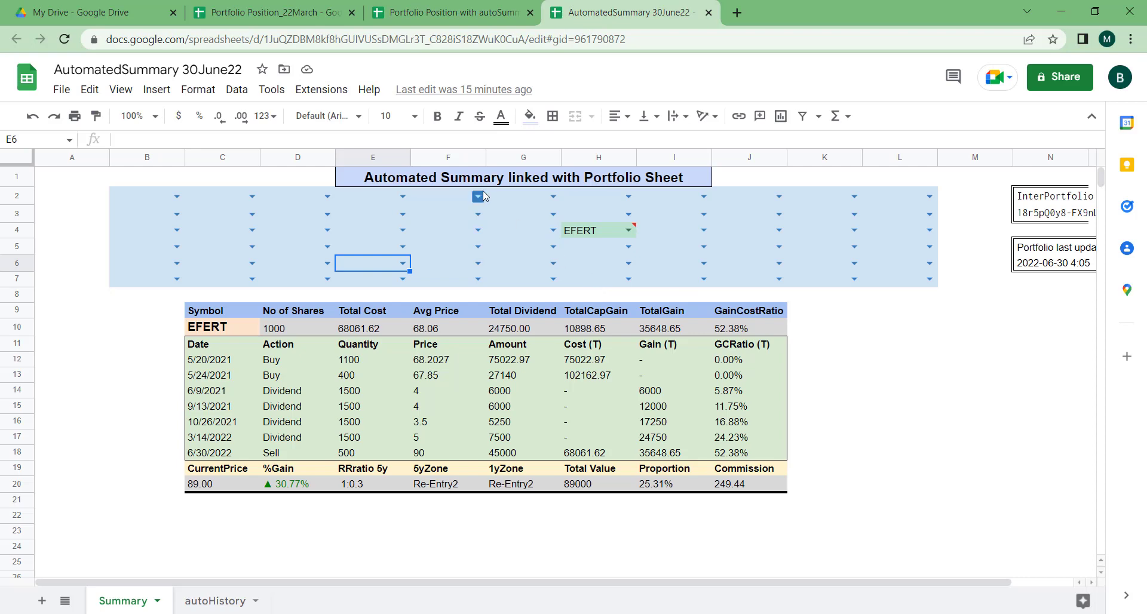
{"action": "scroll", "coordinate": [852, 293], "scroll_direction": "right", "scroll_amount": 1}
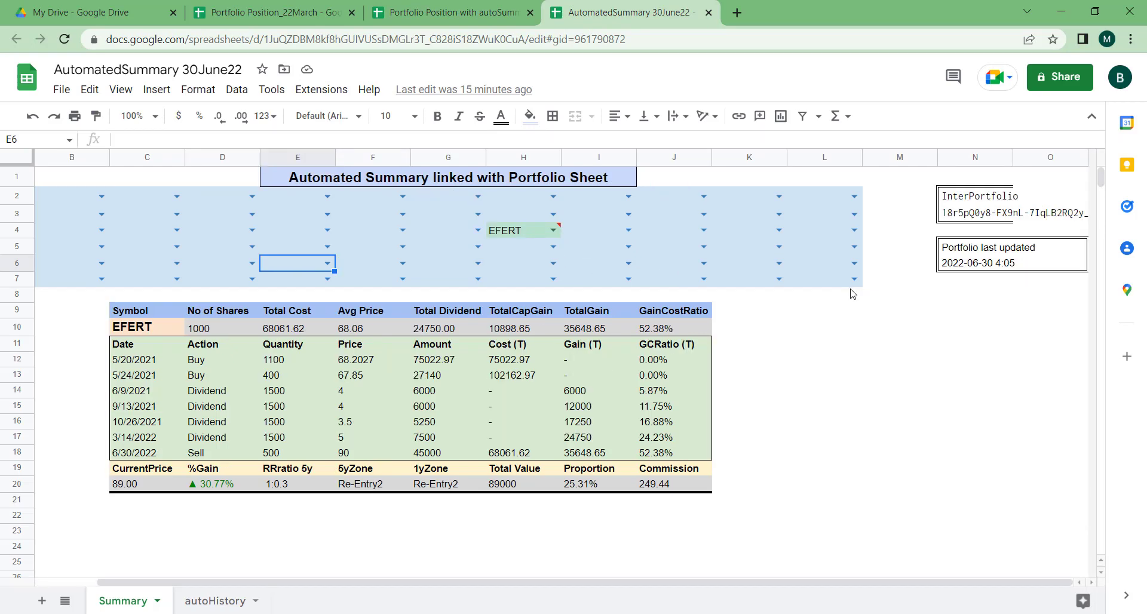
{"action": "scroll", "coordinate": [852, 293], "scroll_direction": "left", "scroll_amount": 1}
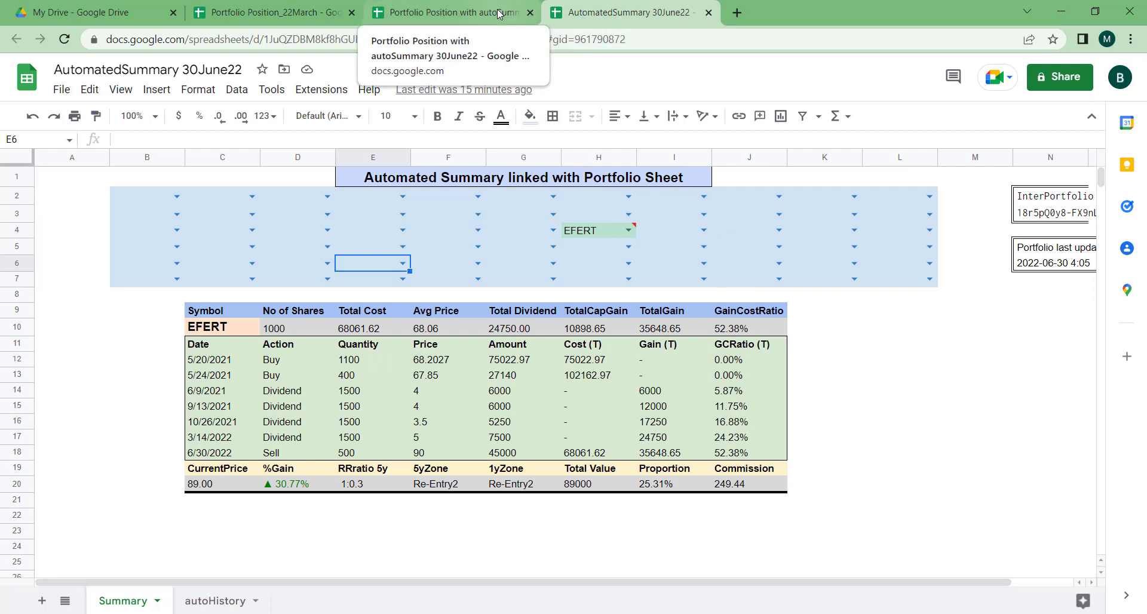
{"action": "left_click", "coordinate": [842, 394]}
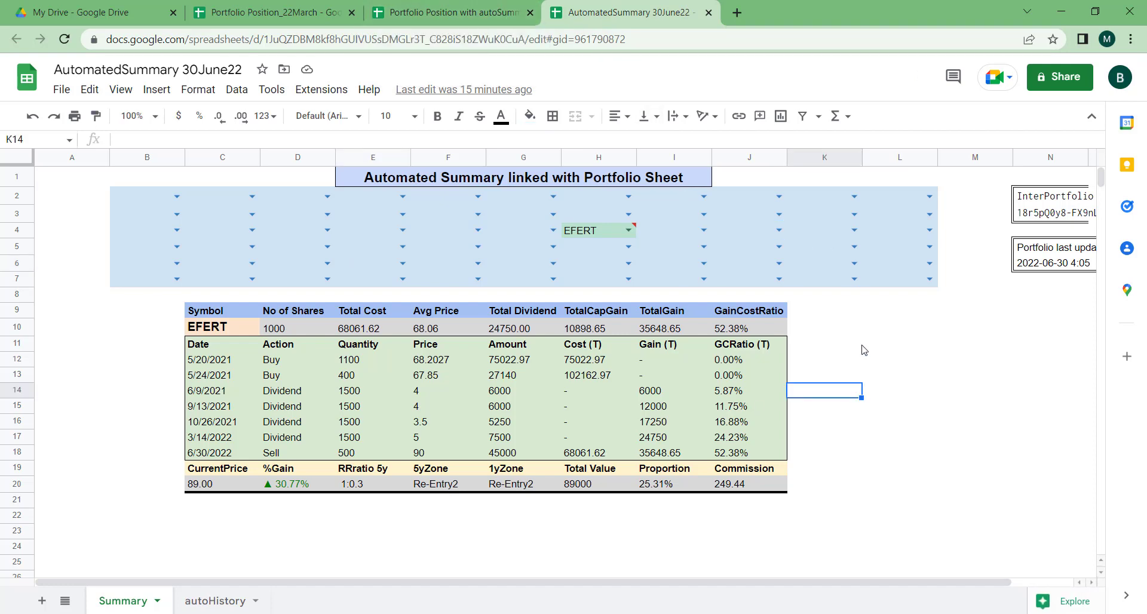
{"action": "left_click", "coordinate": [845, 330]}
- Change the label above the linked portfolio ID in cell N2 to Portfolio_30June22
{"action": "scroll", "coordinate": [845, 339], "scroll_direction": "right", "scroll_amount": 1}
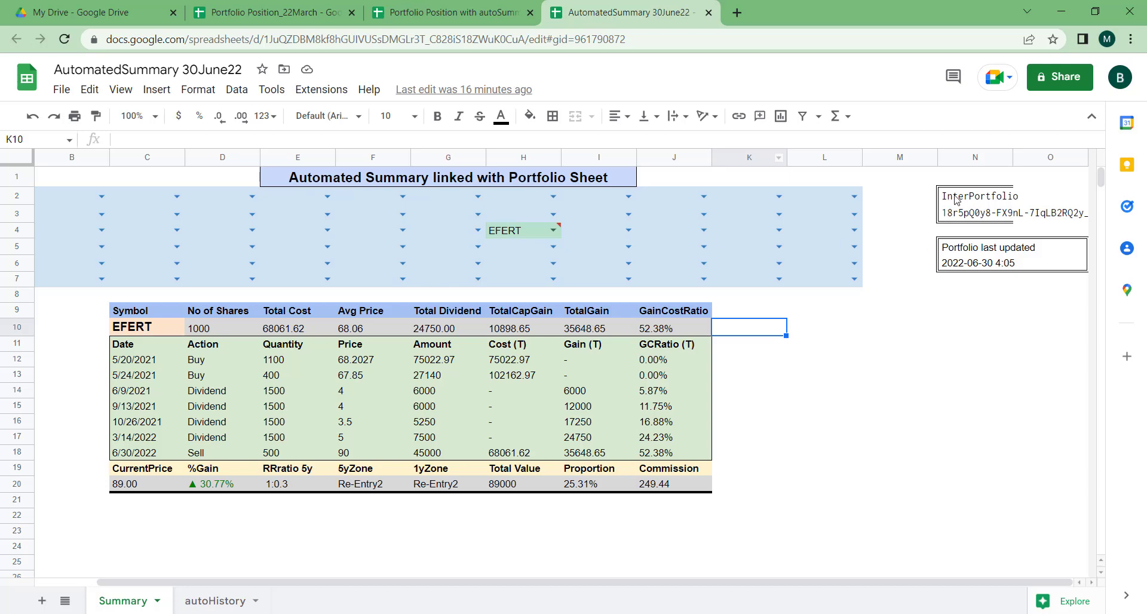
{"action": "left_click", "coordinate": [991, 200]}
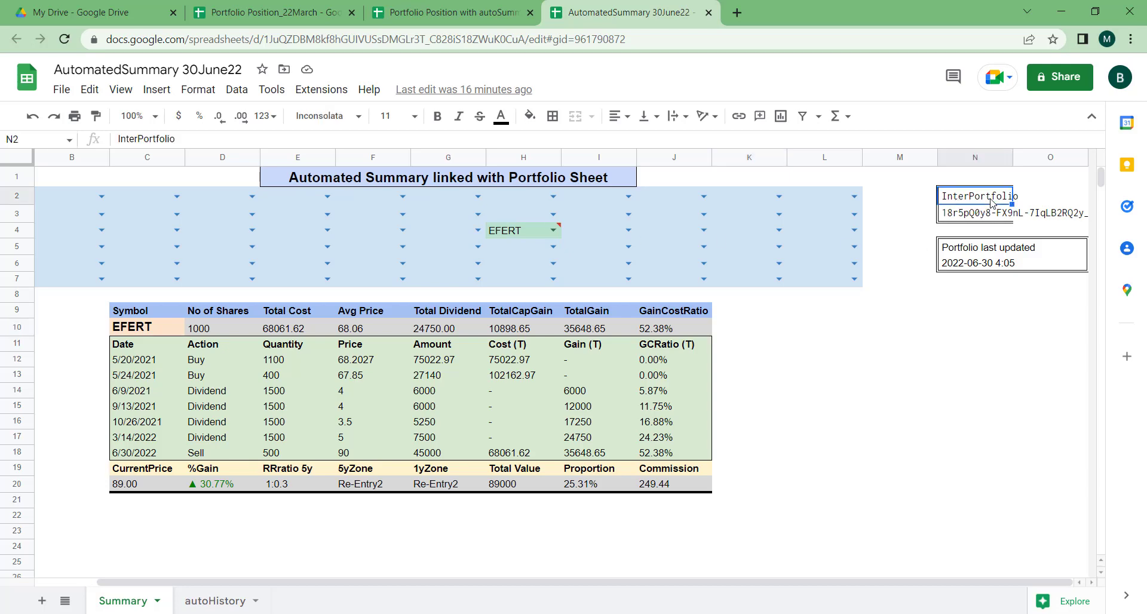
{"action": "left_click", "coordinate": [138, 139]}
{"action": "key", "text": "BackSpace"}
{"action": "key", "text": "BackSpace"}
{"action": "key", "text": "BackSpace"}
{"action": "key", "text": "BackSpace"}
{"action": "key", "text": "BackSpace"}
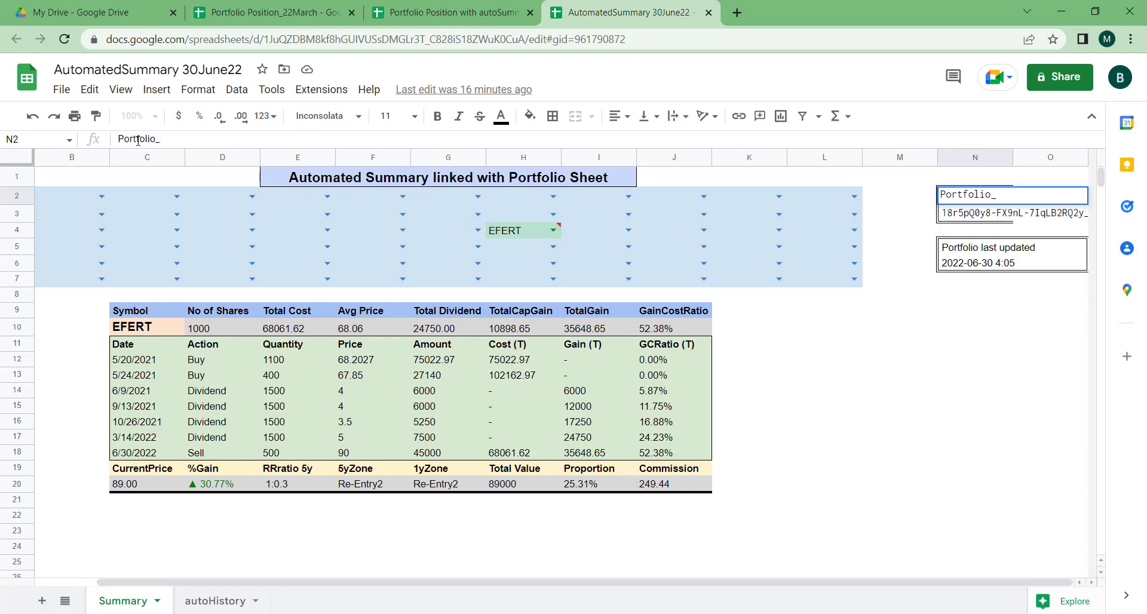
{"action": "type", "text": "_30June22"}
{"action": "key", "text": "Return"}
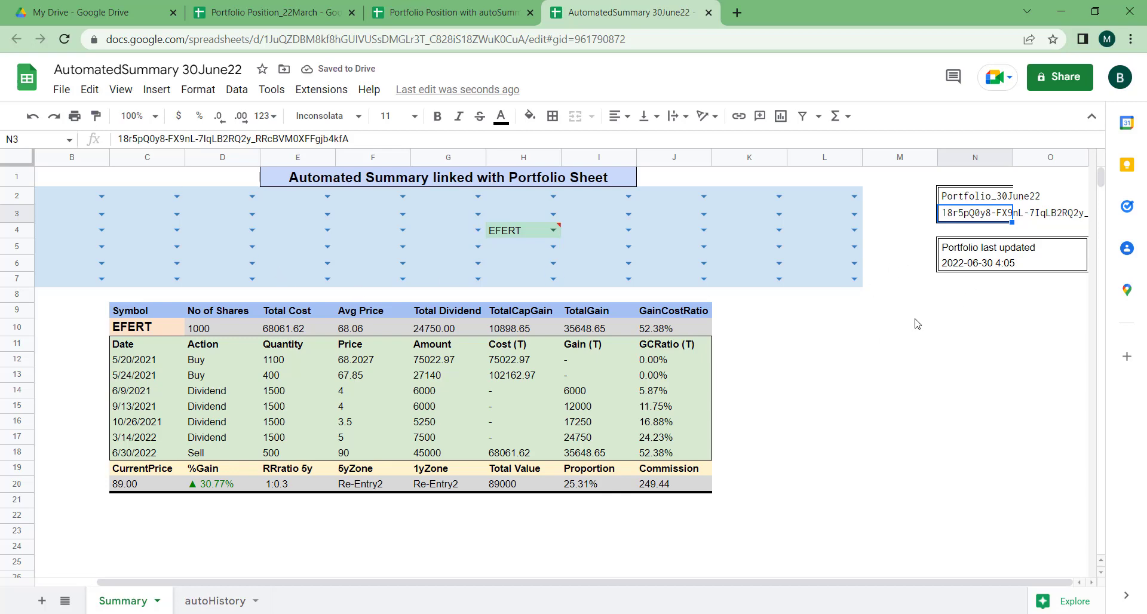
- Check the portfolio spreadsheet's file name, and inspect the full spreadsheet ID in cell N3 of AutomatedSummary 30June22 without changing it
{"action": "left_click", "coordinate": [420, 17]}
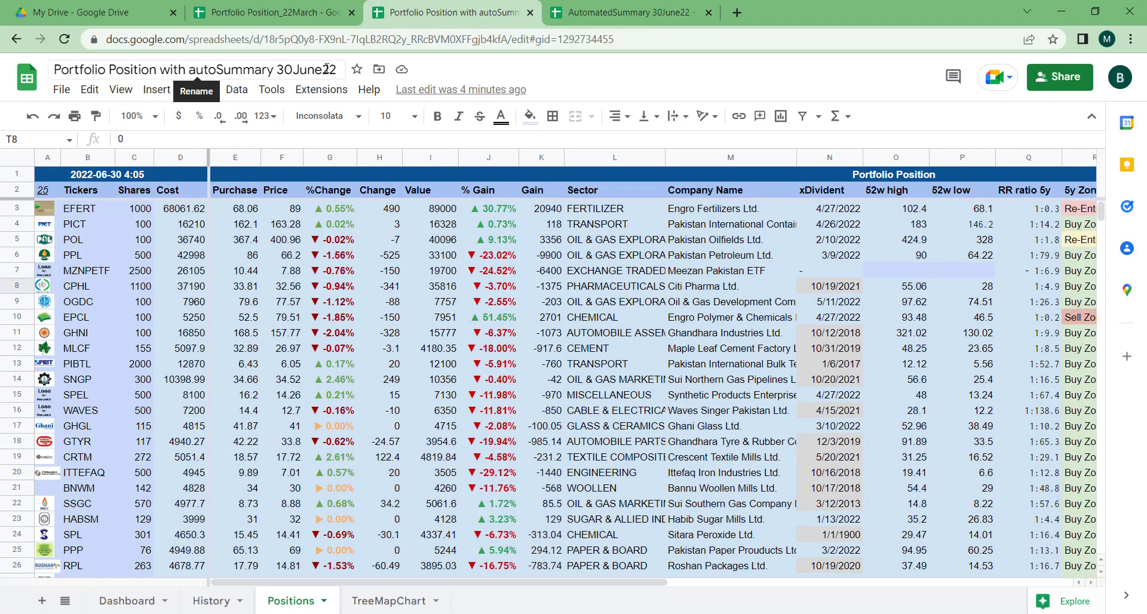
{"action": "left_click", "coordinate": [575, 12]}
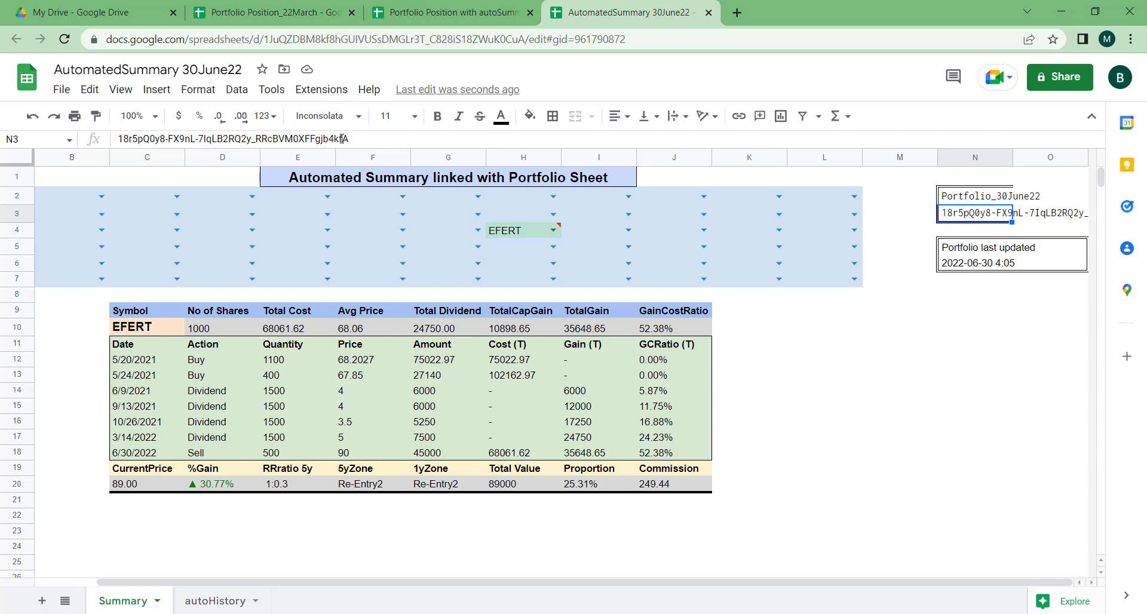
{"action": "left_click_drag", "start_coordinate": [344, 138], "coordinate": [150, 139]}
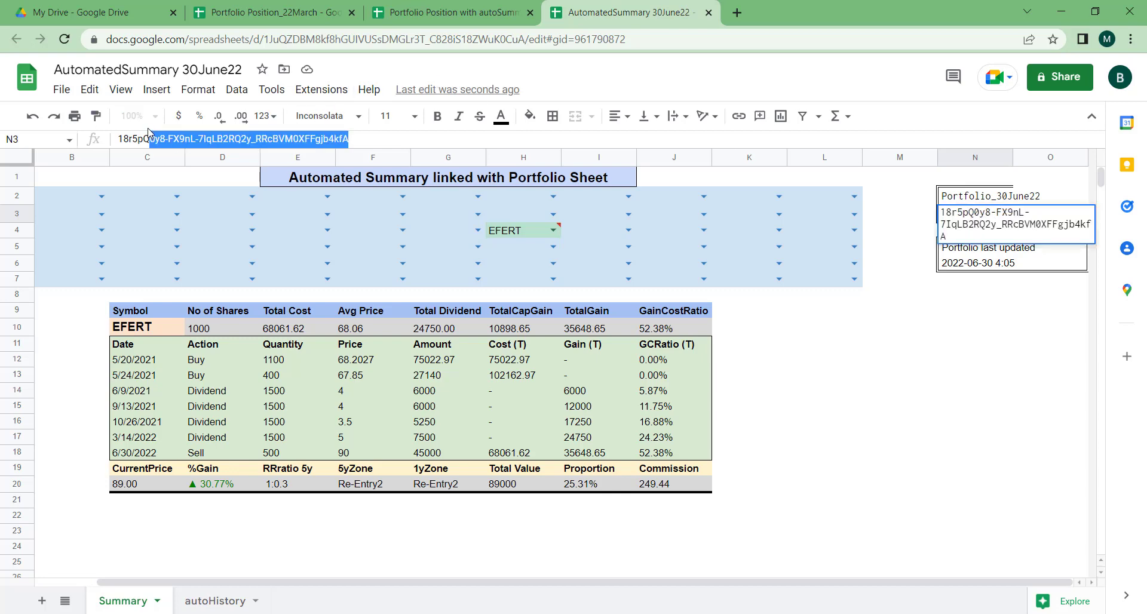
{"action": "left_click", "coordinate": [846, 317]}
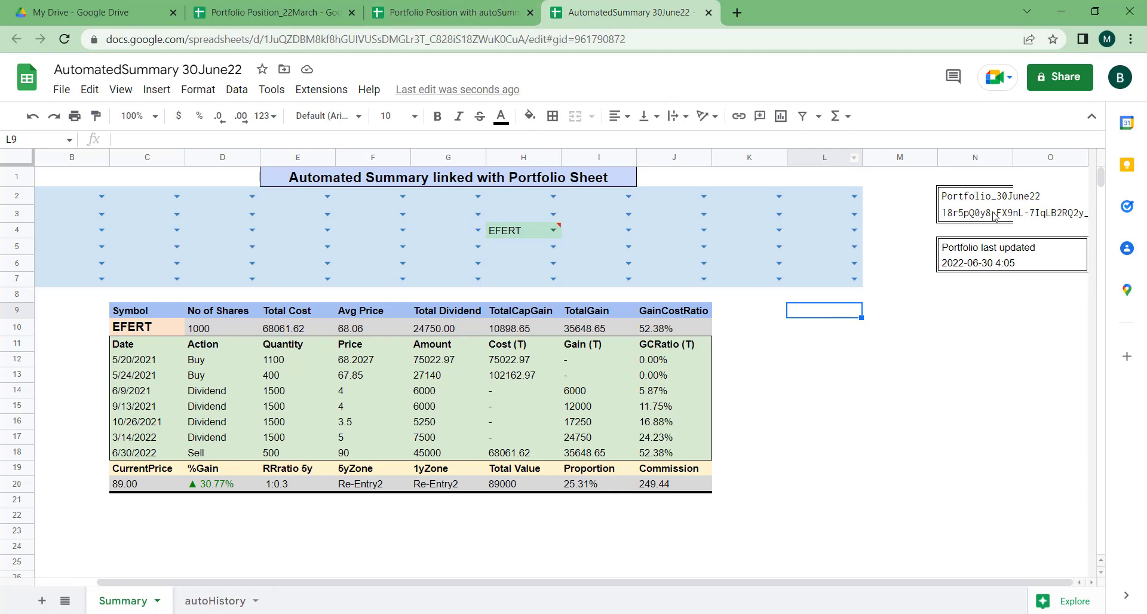
- Copy the spreadsheet ID between "/d/" and "/edit" from the web address of Portfolio Position with autoSummary 30June22
{"action": "left_click", "coordinate": [459, 13]}
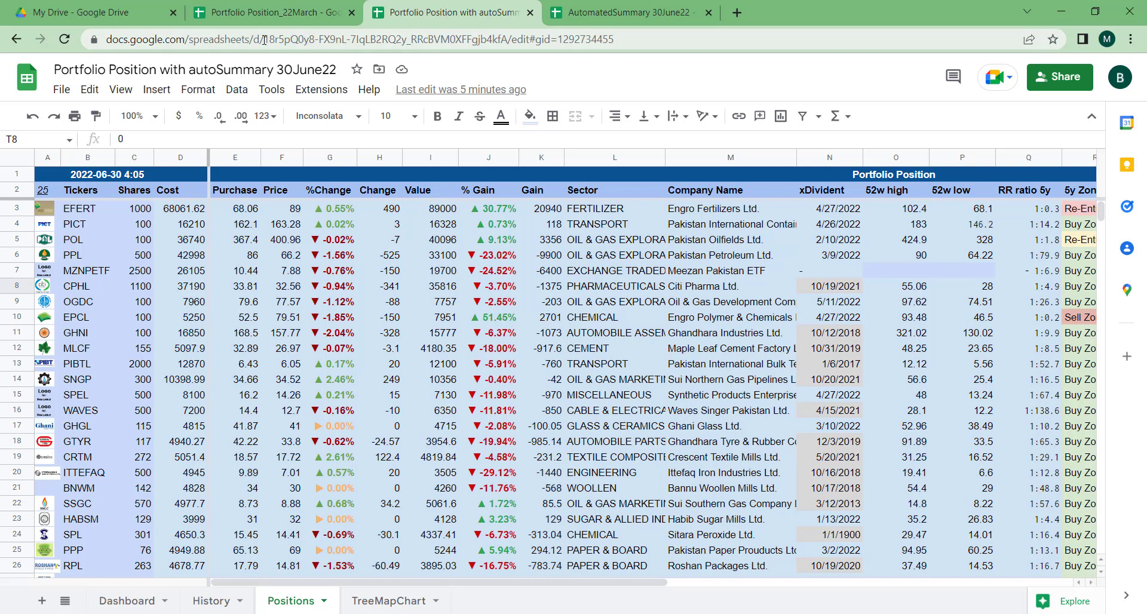
{"action": "left_click", "coordinate": [265, 39]}
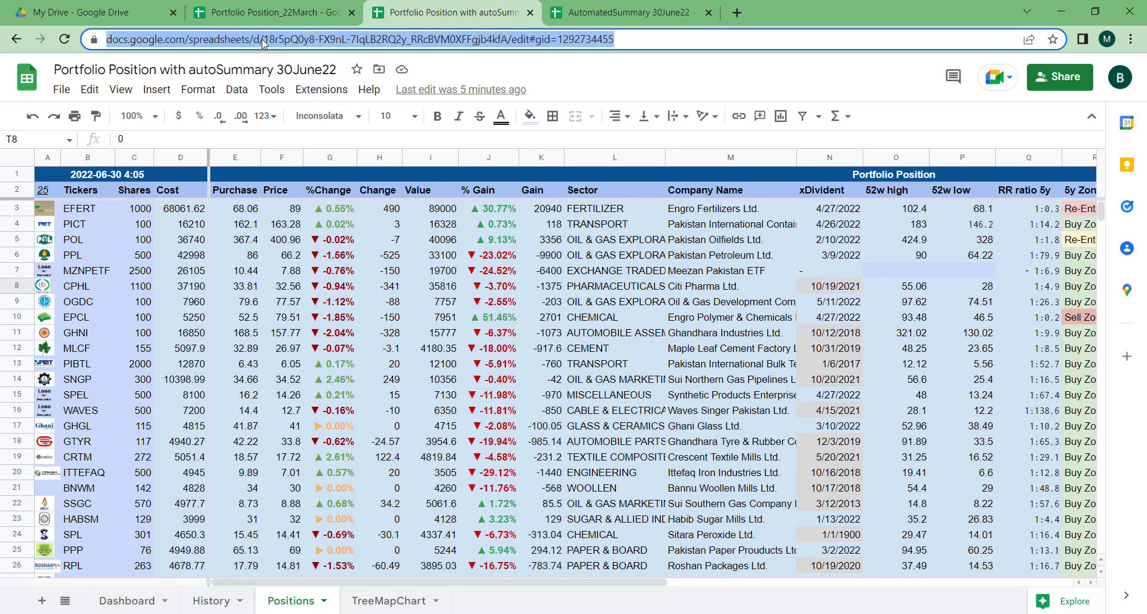
{"action": "left_click", "coordinate": [262, 39]}
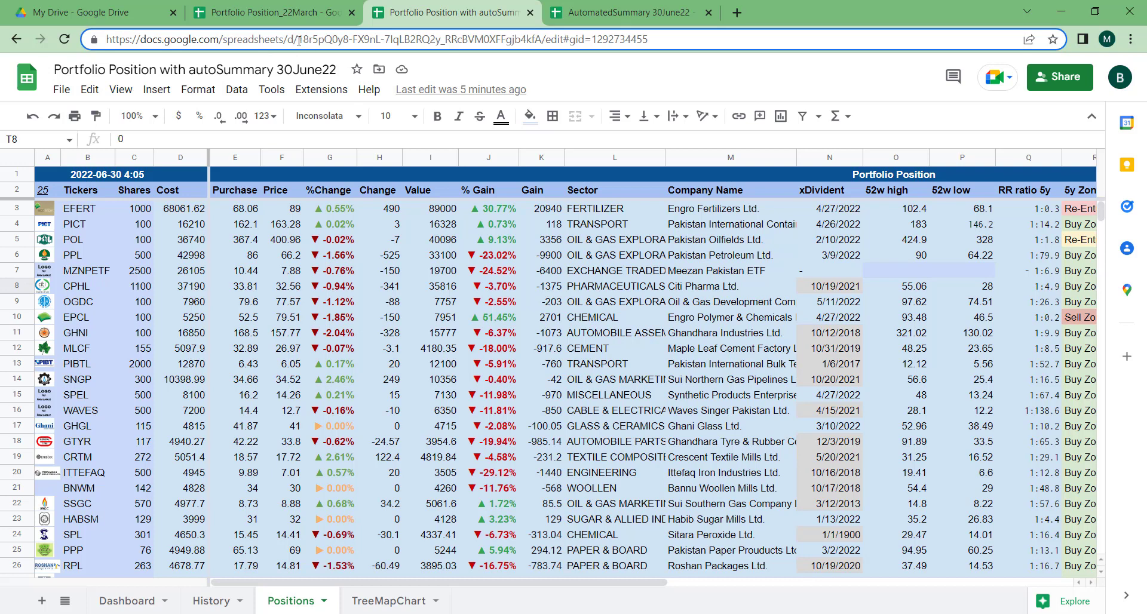
{"action": "key", "text": "shift+Right"}
{"action": "key", "text": "shift+Right"}
{"action": "key", "text": "shift+Right"}
{"action": "key", "text": "shift+Right"}
{"action": "key", "text": "shift+Right"}
{"action": "key", "text": "shift+Right"}
{"action": "key", "text": "shift+Right"}
{"action": "key", "text": "shift+Right"}
{"action": "key", "text": "shift+Right"}
{"action": "key", "text": "shift+Right"}
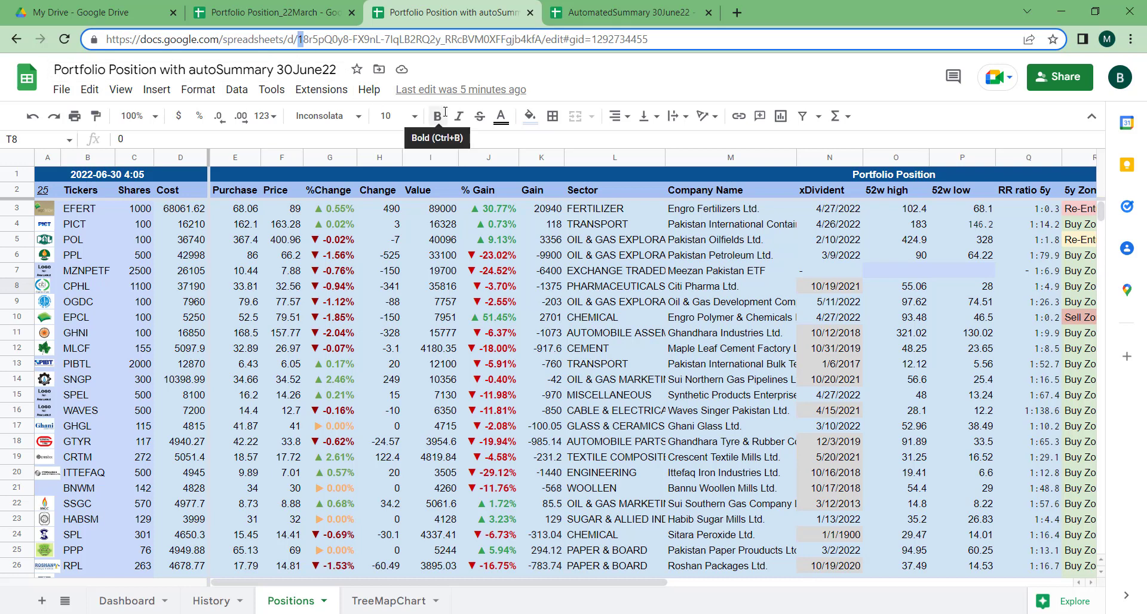
{"action": "key", "text": "shift+Right"}
{"action": "key", "text": "shift+Right"}
{"action": "key", "text": "shift+Right"}
{"action": "key", "text": "shift+Right"}
{"action": "key", "text": "shift+Right"}
{"action": "key", "text": "shift+Right"}
{"action": "key", "text": "shift+Right"}
{"action": "key", "text": "shift+Right"}
{"action": "key", "text": "shift+Right"}
{"action": "key", "text": "shift+Right"}
{"action": "key", "text": "shift+Right"}
{"action": "key", "text": "shift+Right"}
{"action": "key", "text": "shift+Right"}
{"action": "key", "text": "shift+Right"}
{"action": "key", "text": "shift+Right"}
{"action": "key", "text": "shift+Right"}
{"action": "key", "text": "shift+Right"}
{"action": "key", "text": "shift+Right"}
{"action": "key", "text": "shift+Right"}
{"action": "key", "text": "shift+Right"}
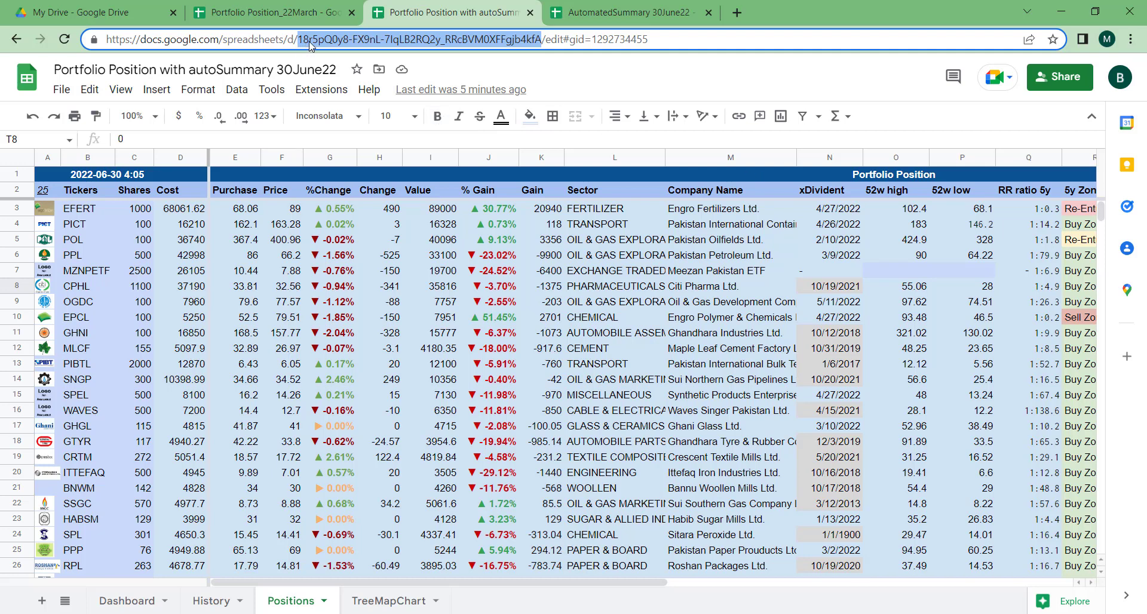
{"action": "right_click", "coordinate": [518, 43]}
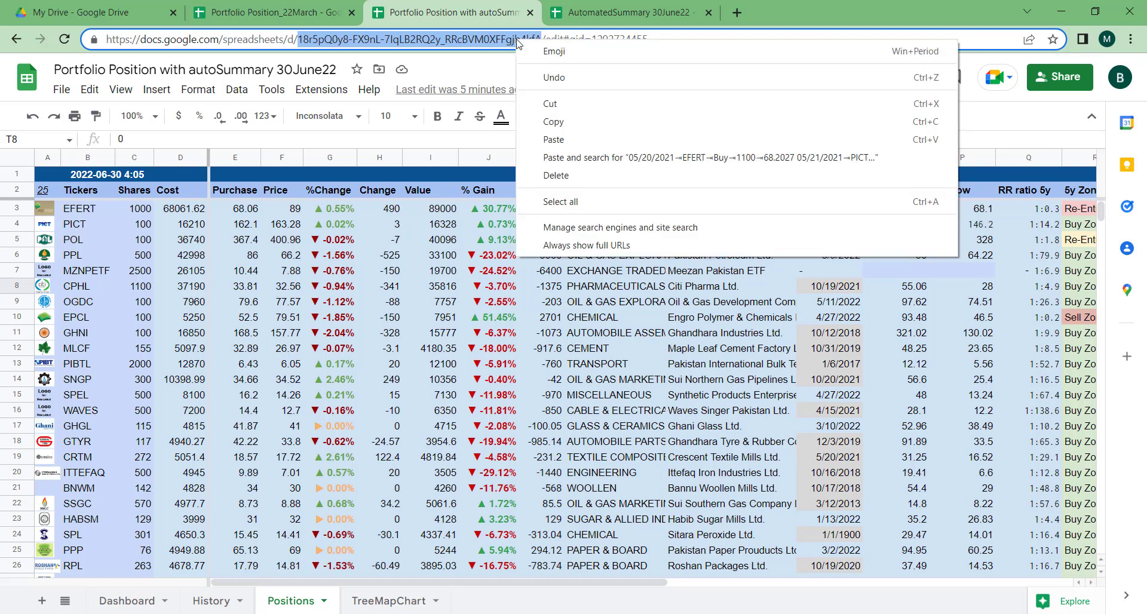
{"action": "left_click", "coordinate": [554, 124]}
- Clear cell N3 on the Summary sheet of AutomatedSummary 30June22 and paste the copied portfolio spreadsheet ID into it
{"action": "left_click", "coordinate": [605, 12]}
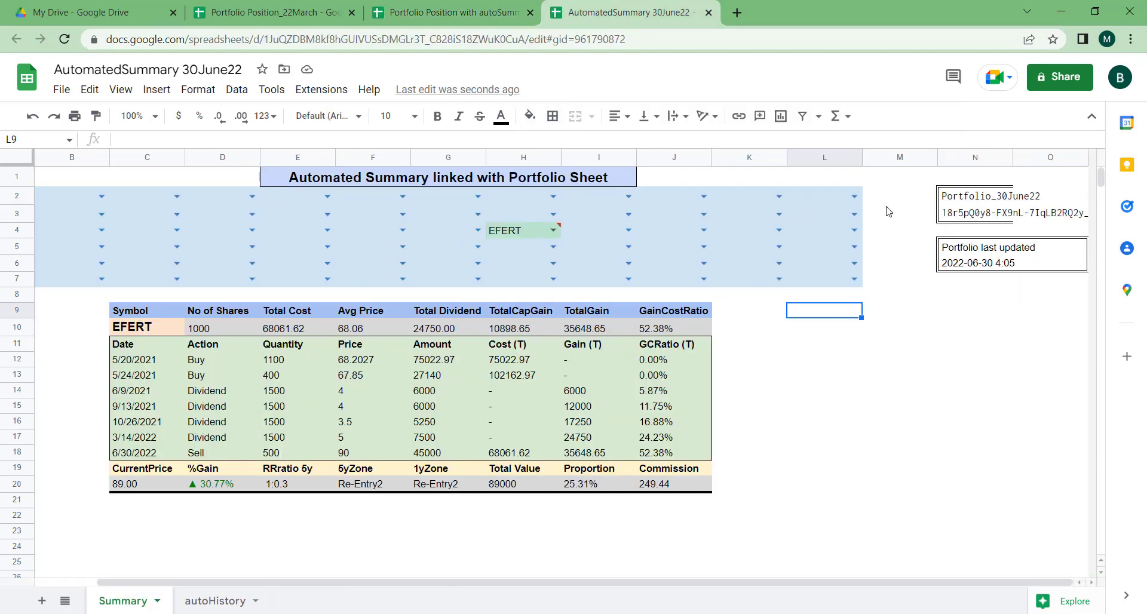
{"action": "left_click", "coordinate": [966, 219]}
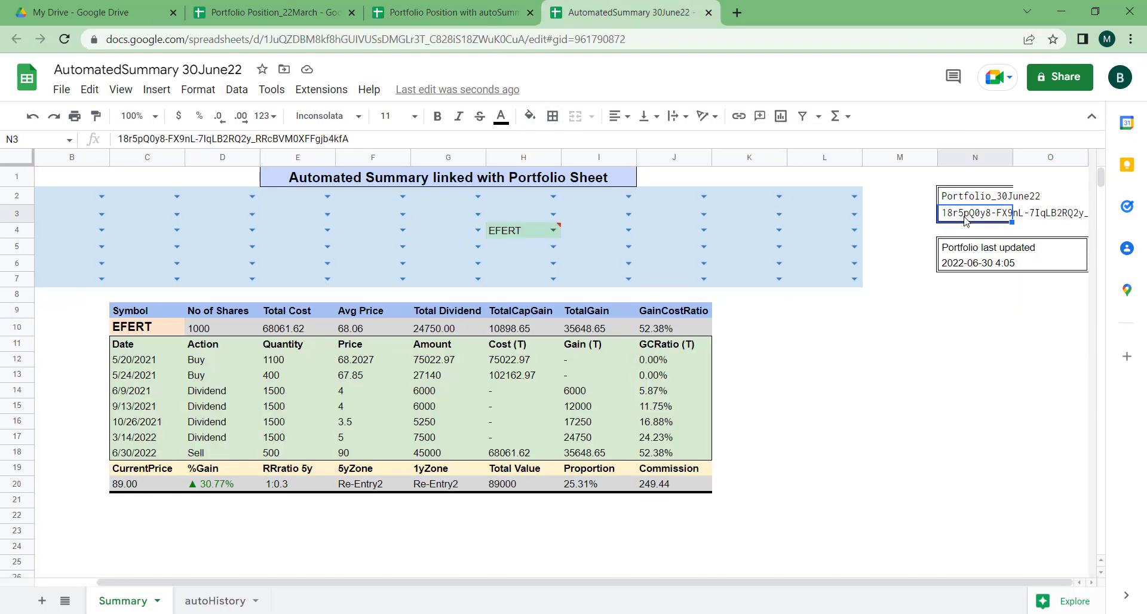
{"action": "key", "text": "Delete"}
{"action": "left_click", "coordinate": [987, 329]}
{"action": "left_click", "coordinate": [966, 214]}
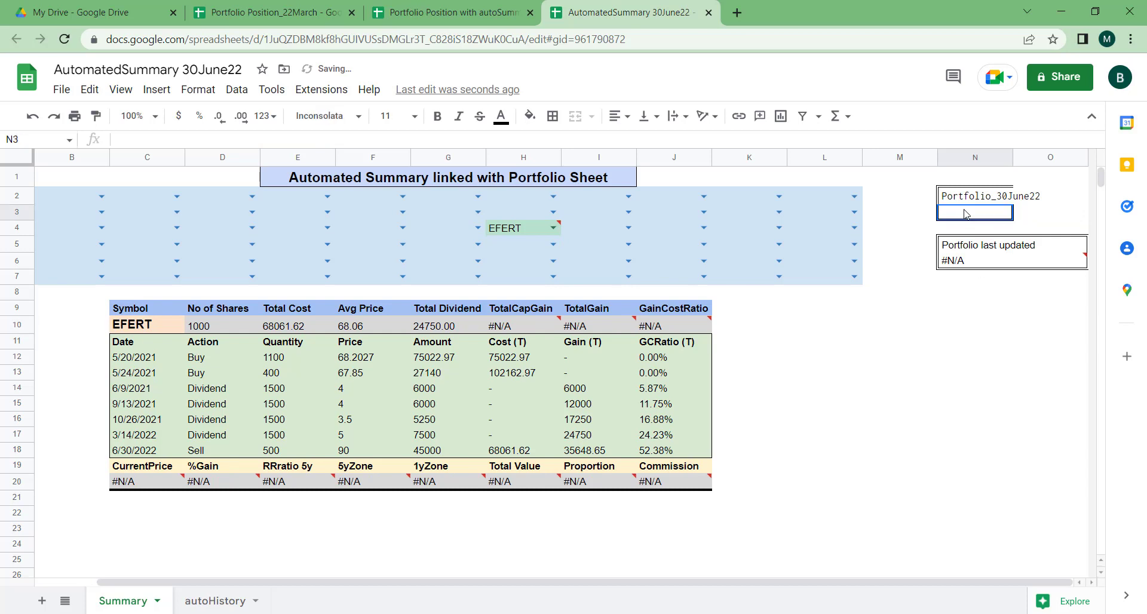
{"action": "key", "text": "ctrl+v"}
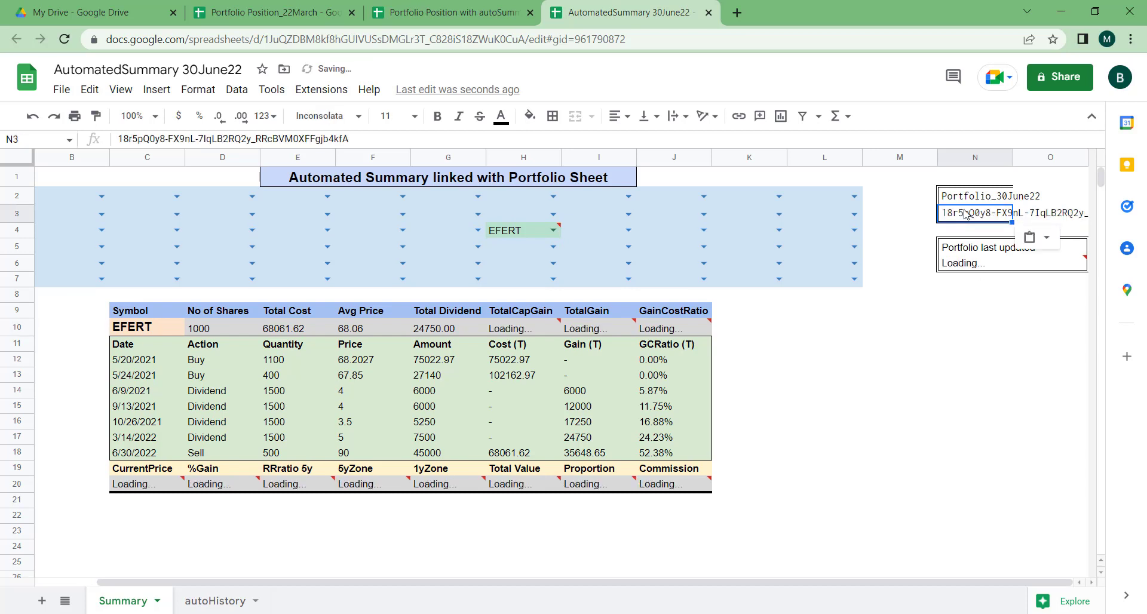
{"action": "double_click", "coordinate": [966, 214]}
{"action": "key", "text": "Return"}
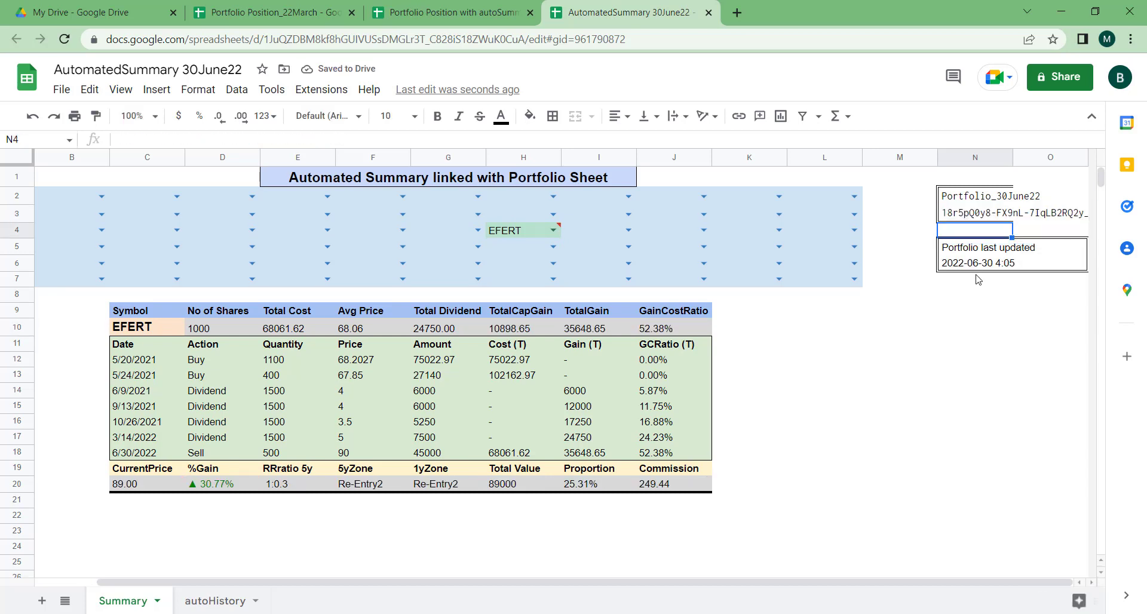
- Compare the ID in the portfolio spreadsheet's web address with the linked ID in AutomatedSummary 30June22
{"action": "left_click", "coordinate": [980, 298]}
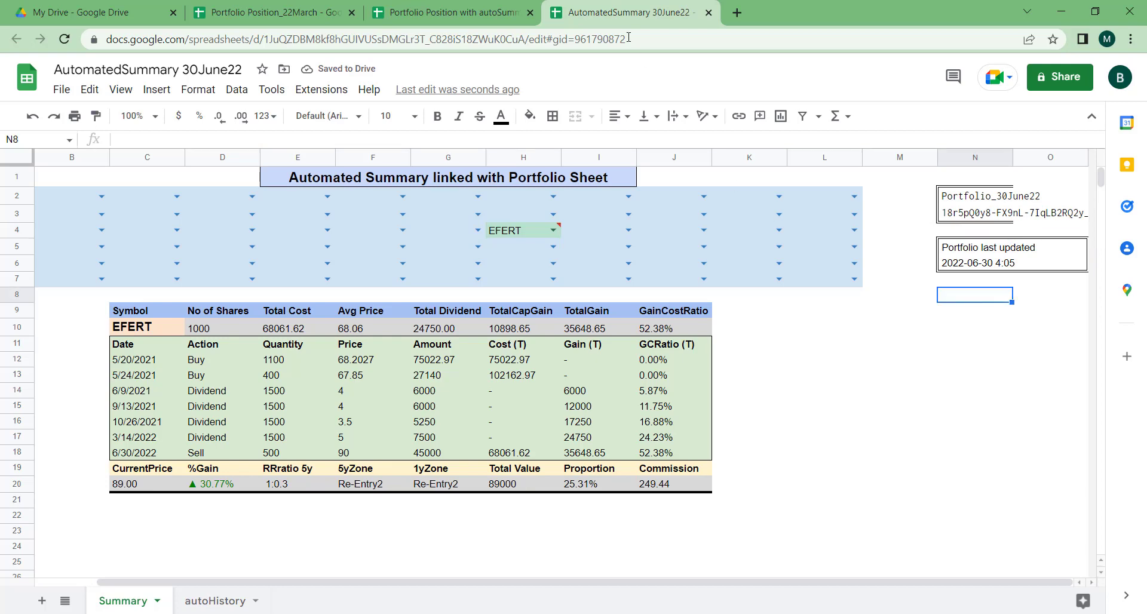
{"action": "left_click", "coordinate": [476, 14]}
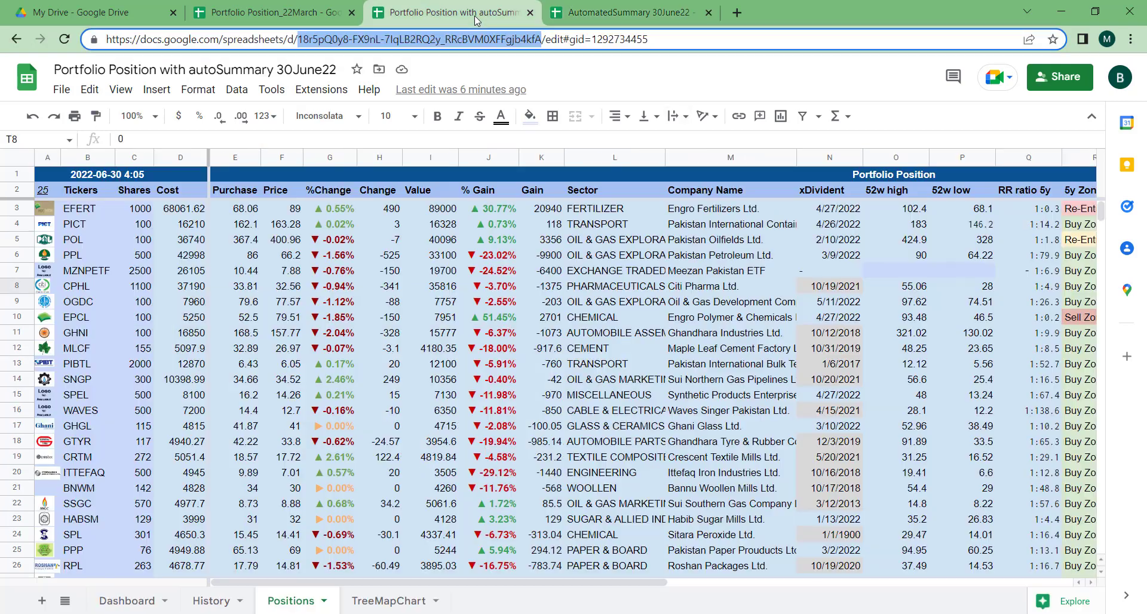
{"action": "left_click", "coordinate": [599, 20]}
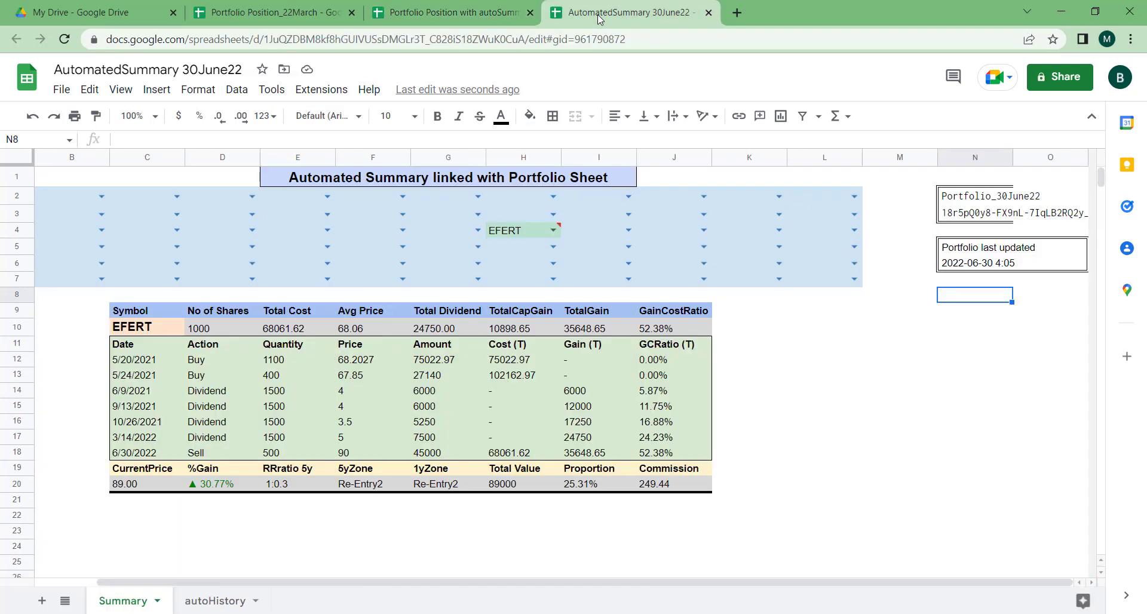
- Clear the EFERT ticker from cell H4 of the selection grid on the Summary sheet
{"action": "left_click", "coordinate": [817, 476]}
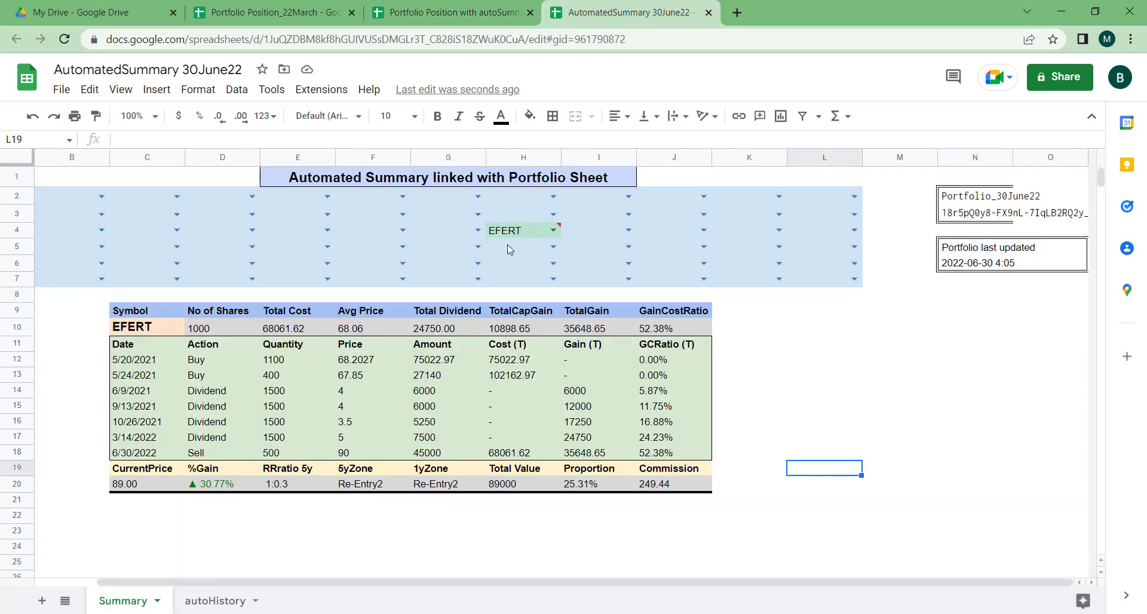
{"action": "left_click", "coordinate": [509, 220]}
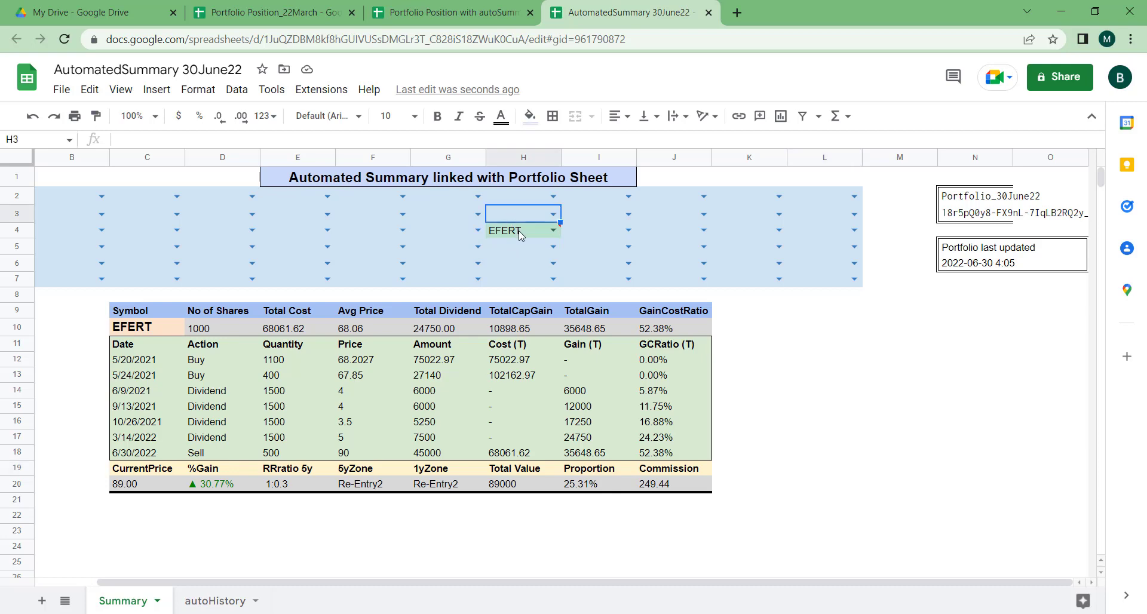
{"action": "scroll", "coordinate": [435, 272], "scroll_direction": "left", "scroll_amount": 1}
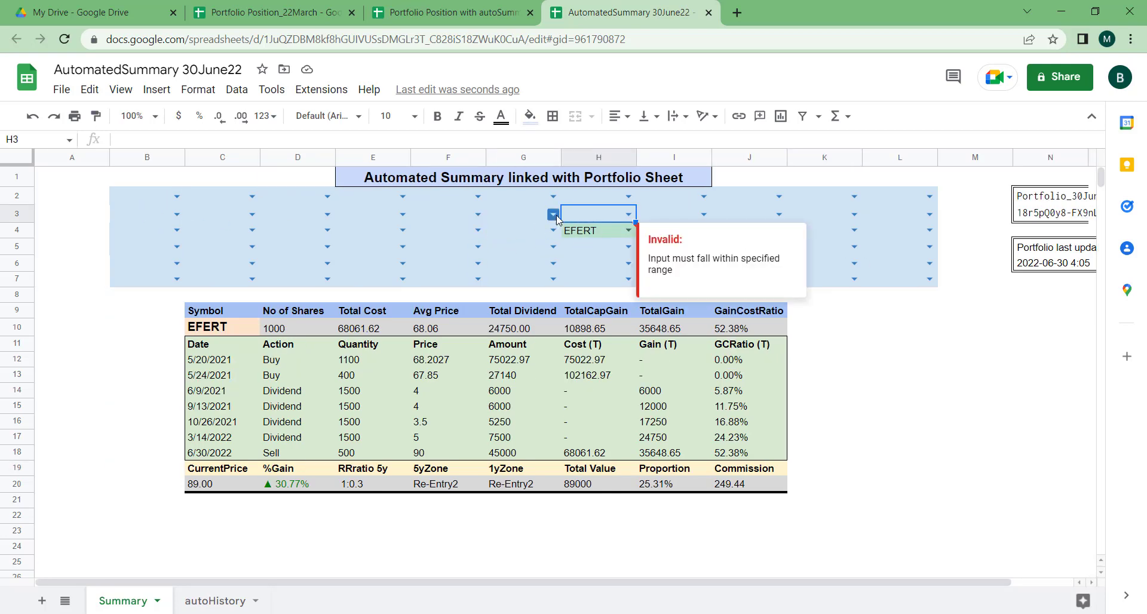
{"action": "left_click", "coordinate": [572, 238]}
{"action": "key", "text": "Delete"}
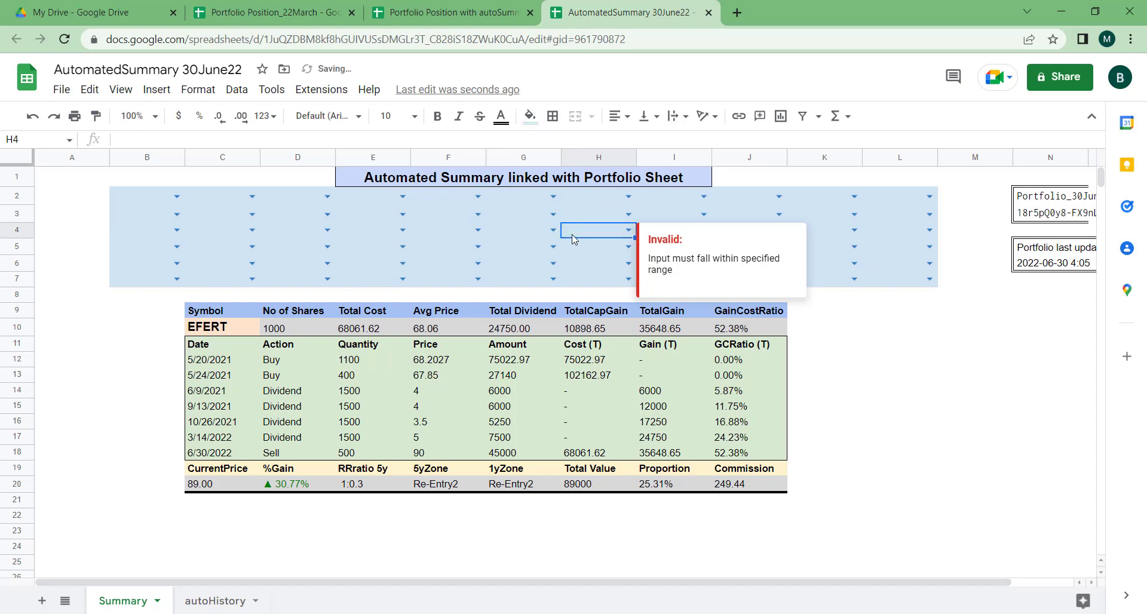
{"action": "left_click", "coordinate": [515, 248]}
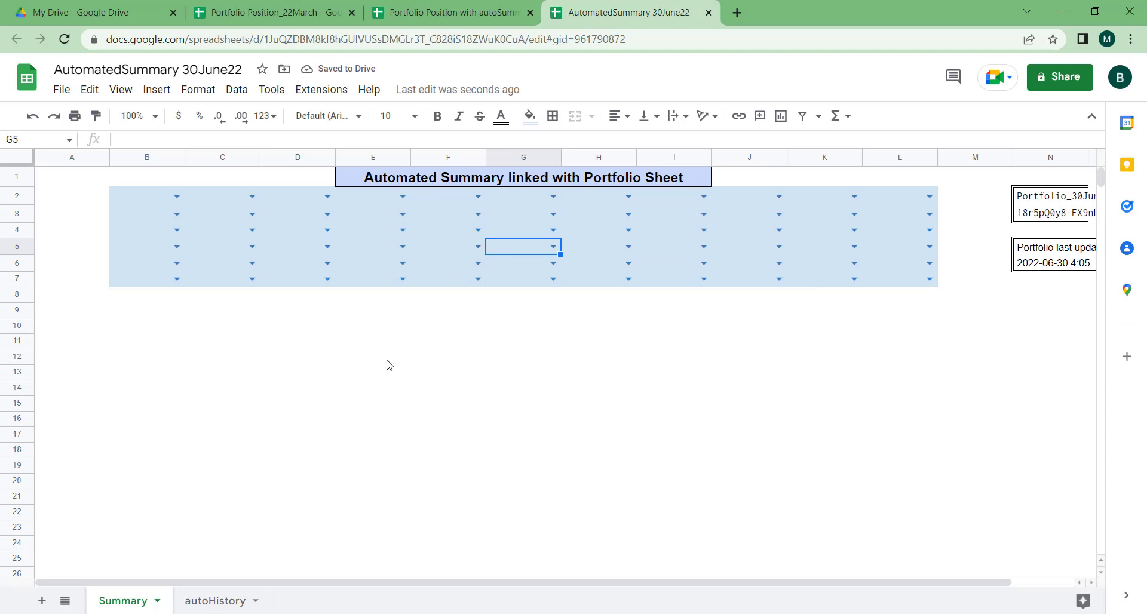
- Look through the available tickers for cell F3 and select CPHL
{"action": "left_click", "coordinate": [478, 214]}
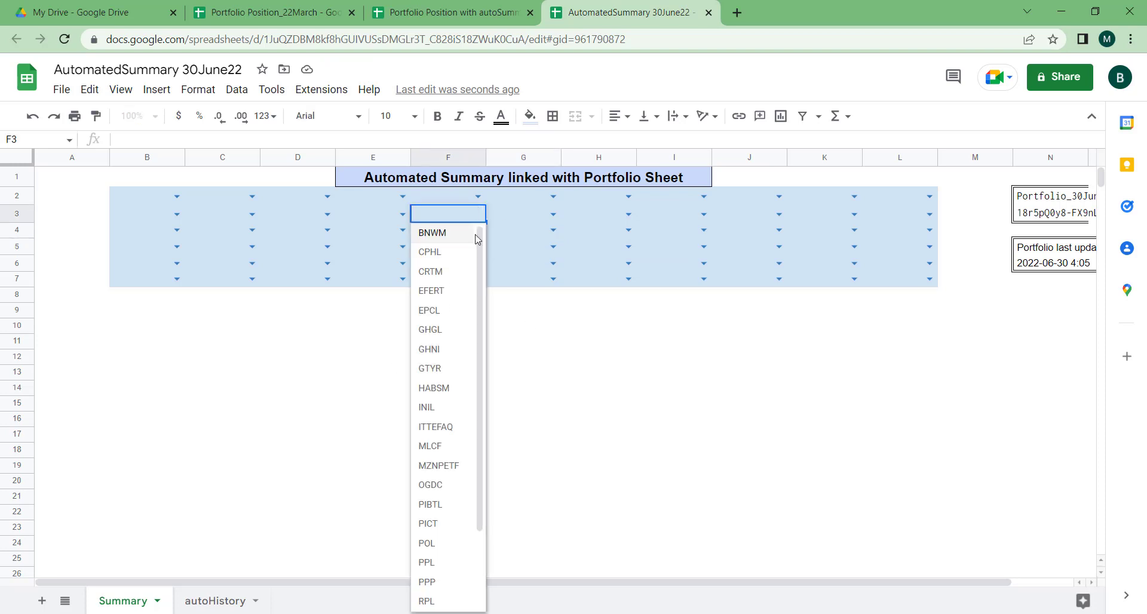
{"action": "scroll", "coordinate": [446, 322], "scroll_direction": "down", "scroll_amount": 2}
{"action": "scroll", "coordinate": [444, 325], "scroll_direction": "up", "scroll_amount": 2}
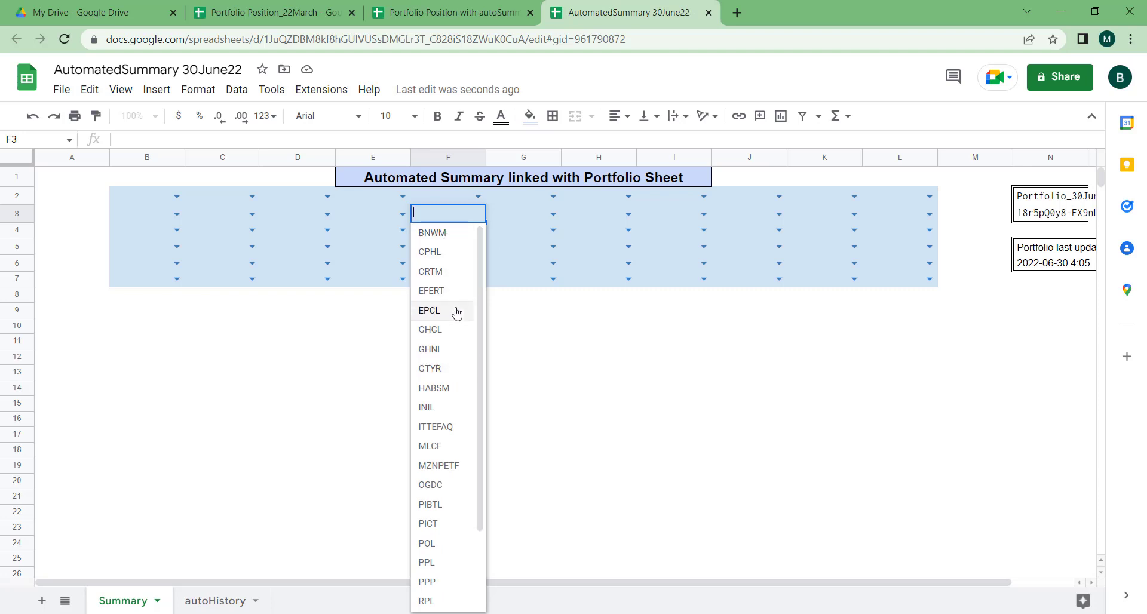
{"action": "left_click", "coordinate": [450, 254]}
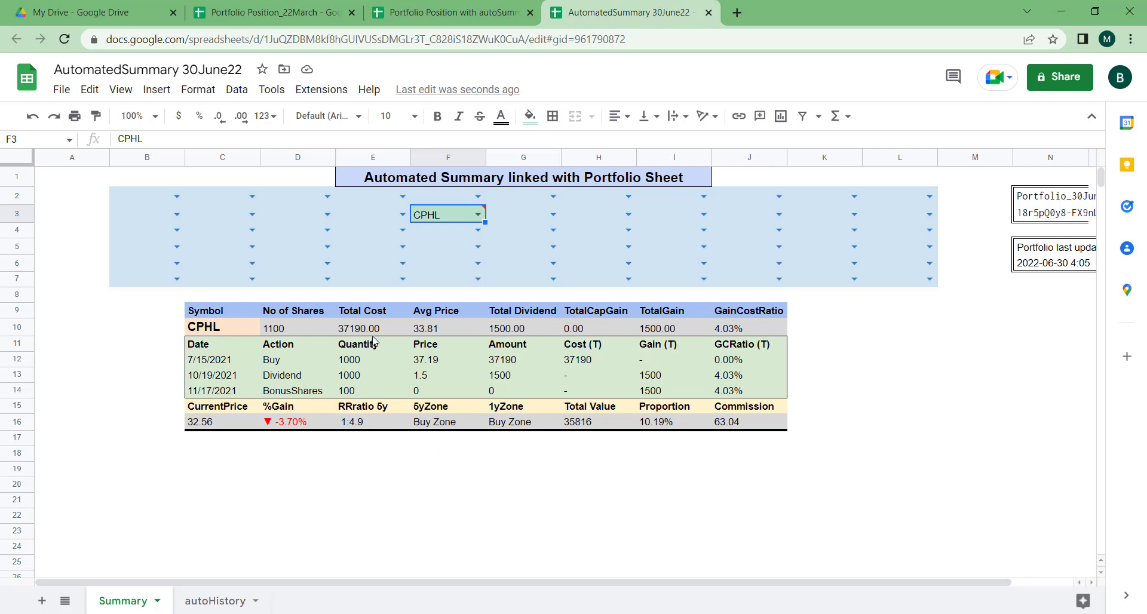
- Select EFERT in cell E2 and PICT in cell F2 of the ticker grid
{"action": "left_click", "coordinate": [553, 214]}
{"action": "left_click", "coordinate": [403, 197]}
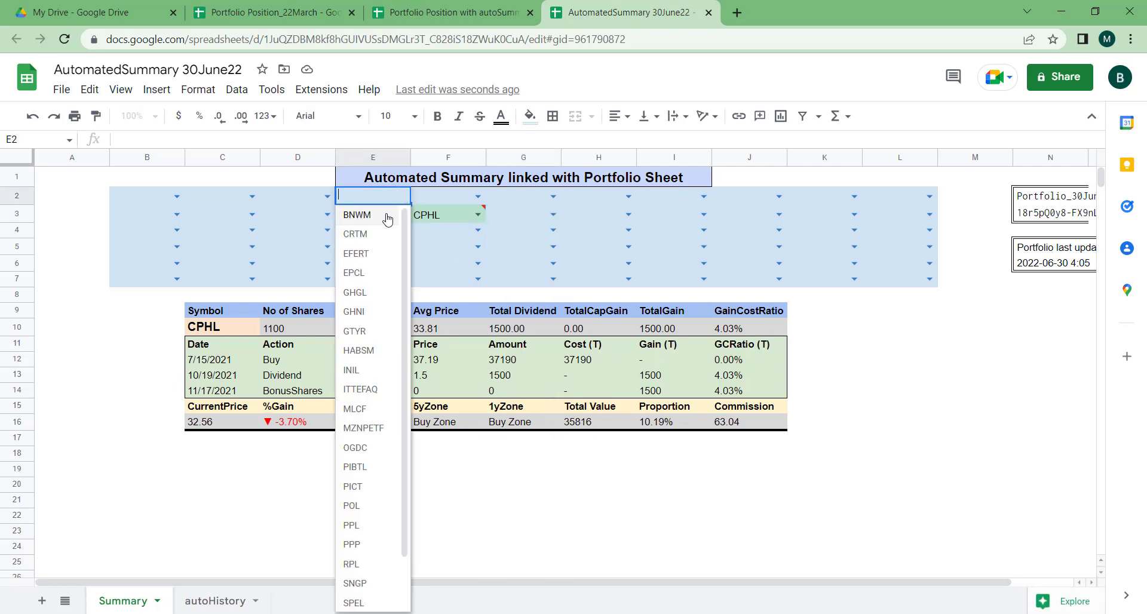
{"action": "left_click", "coordinate": [367, 256]}
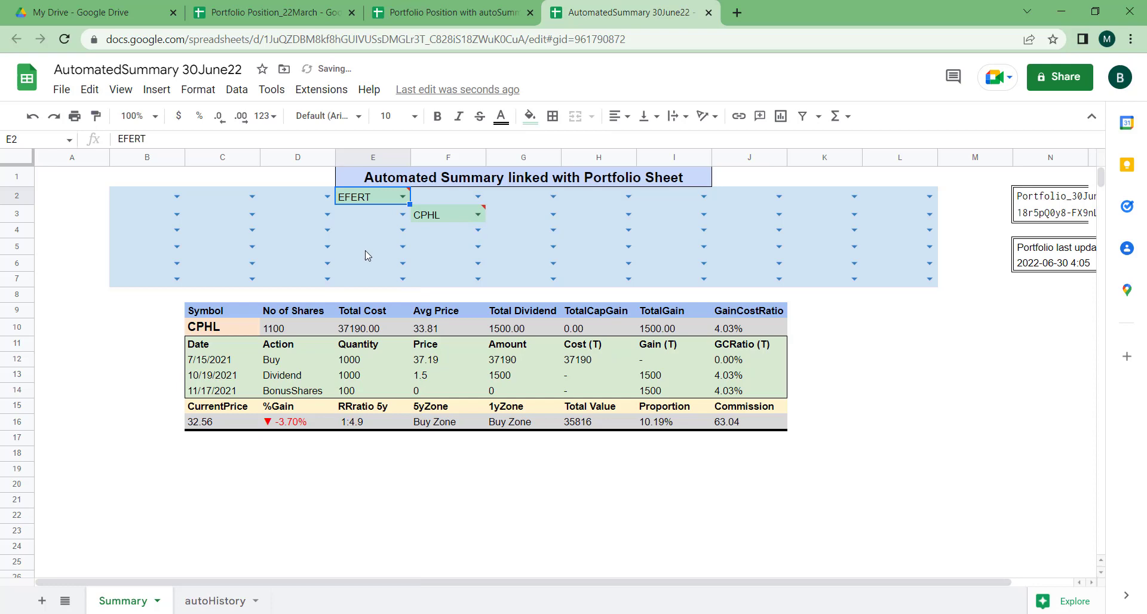
{"action": "left_click", "coordinate": [477, 197]}
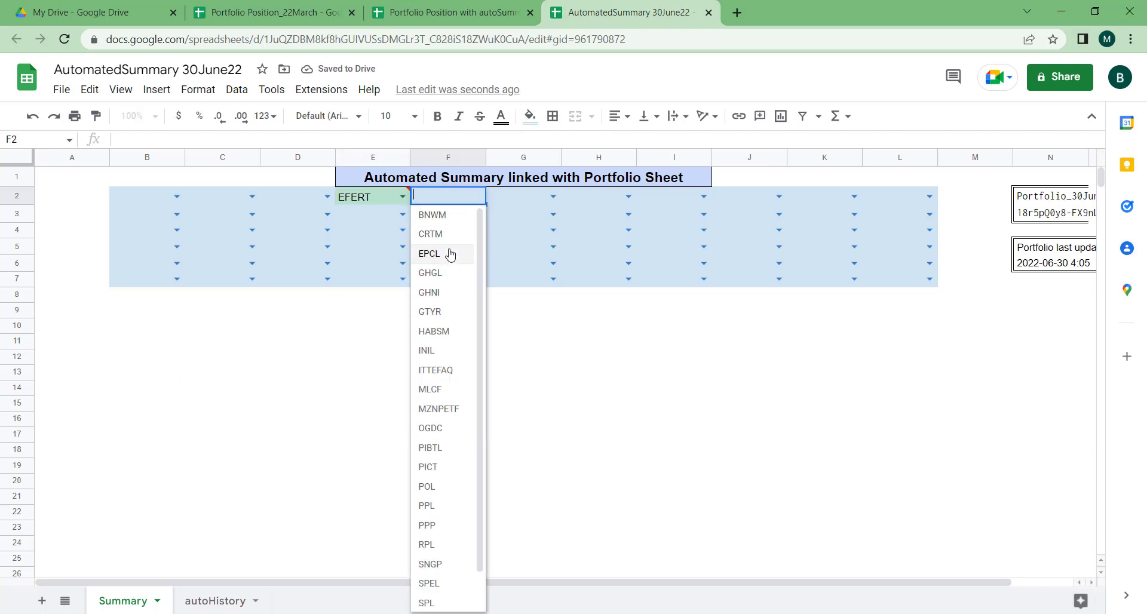
{"action": "left_click", "coordinate": [445, 472]}
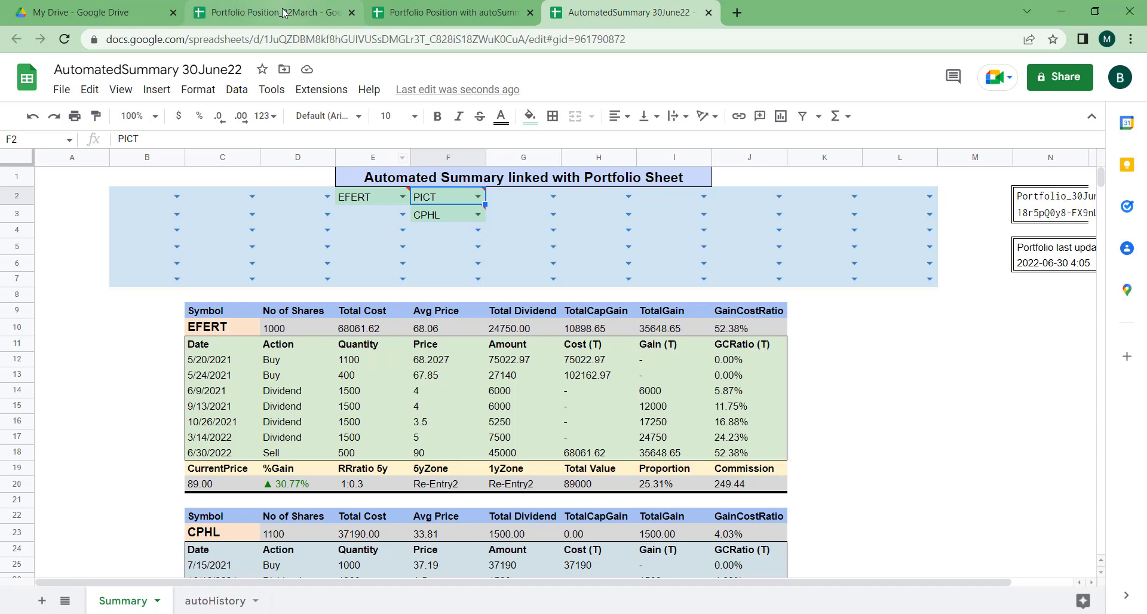
- Review the transactions on the History sheet of Portfolio Position with autoSummary 30June22 that feed the summaries
{"action": "left_click", "coordinate": [431, 12]}
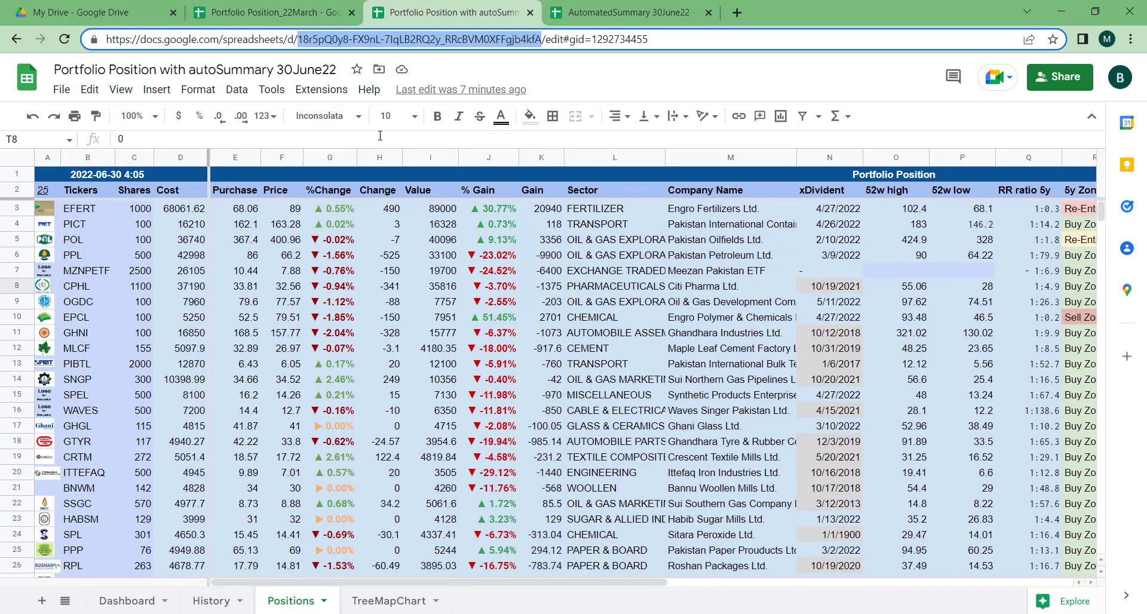
{"action": "left_click", "coordinate": [211, 602]}
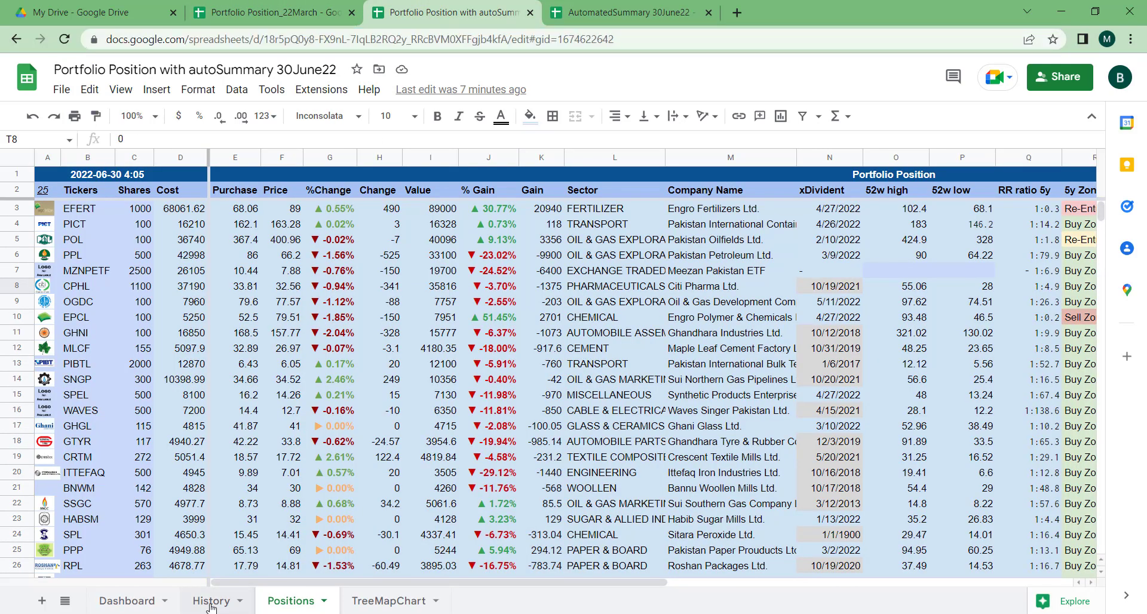
{"action": "scroll", "coordinate": [248, 400], "scroll_direction": "down", "scroll_amount": 10}
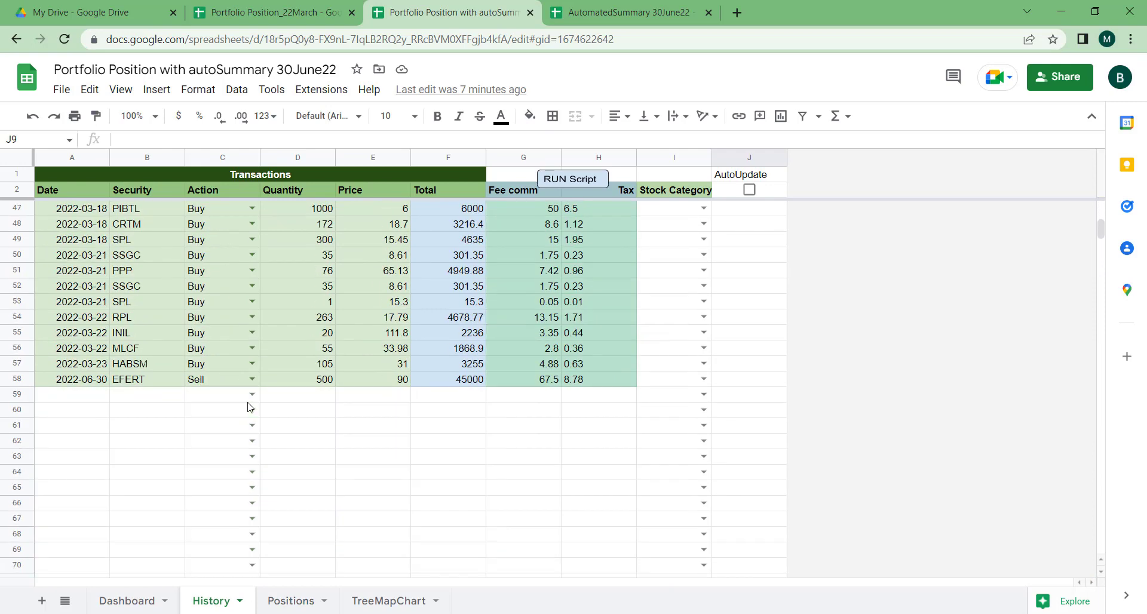
{"action": "scroll", "coordinate": [250, 406], "scroll_direction": "up", "scroll_amount": 10}
{"action": "scroll", "coordinate": [249, 406], "scroll_direction": "down", "scroll_amount": 7}
{"action": "scroll", "coordinate": [249, 406], "scroll_direction": "up", "scroll_amount": 7}
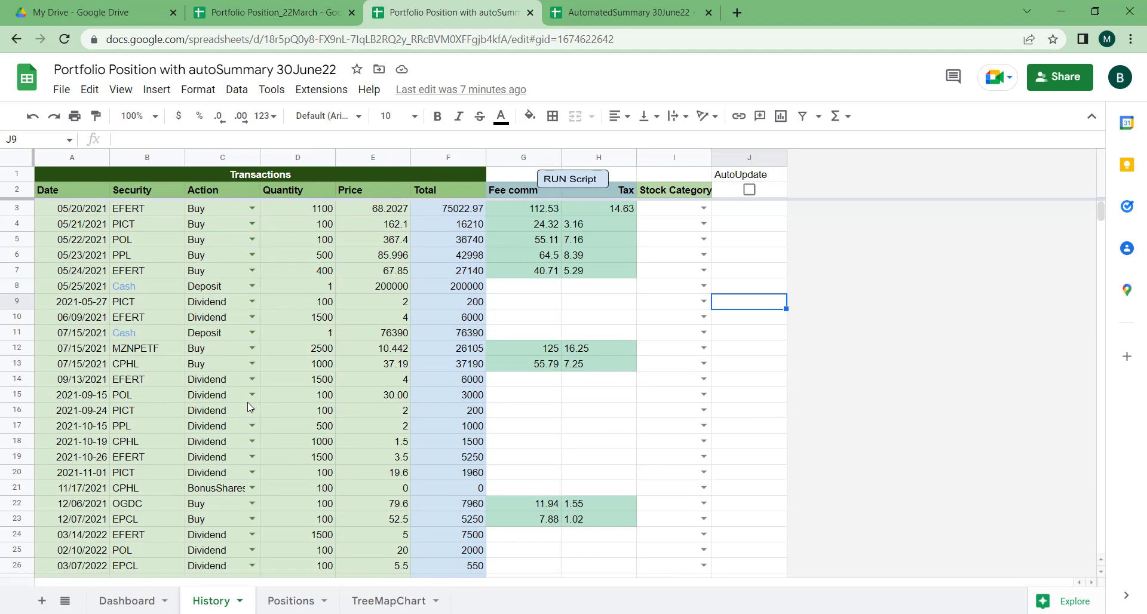
{"action": "scroll", "coordinate": [177, 350], "scroll_direction": "down", "scroll_amount": 7}
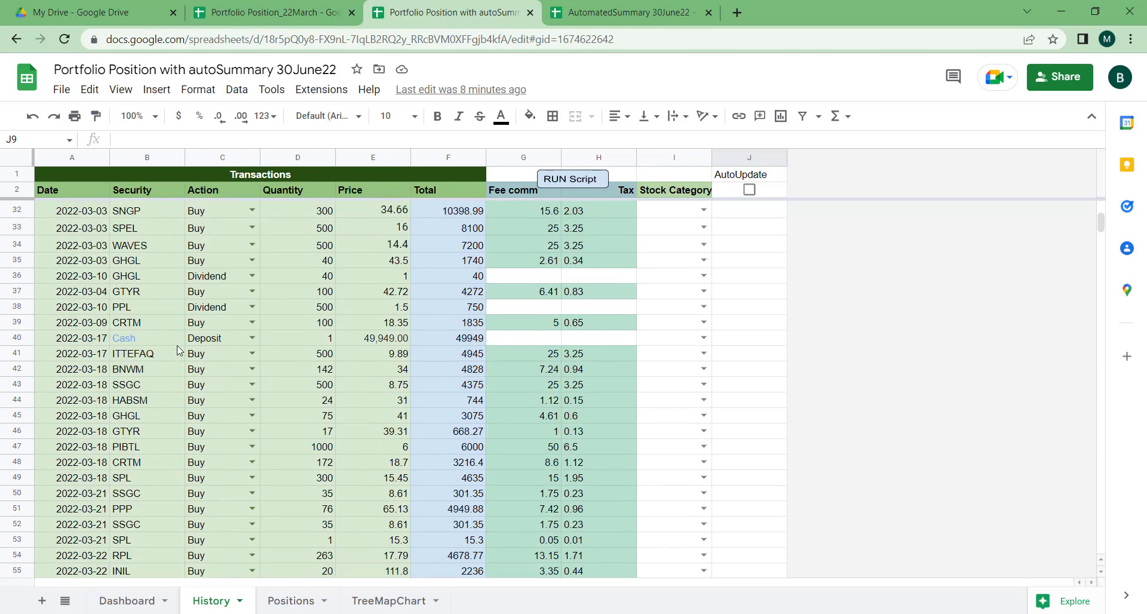
{"action": "scroll", "coordinate": [177, 350], "scroll_direction": "up", "scroll_amount": 7}
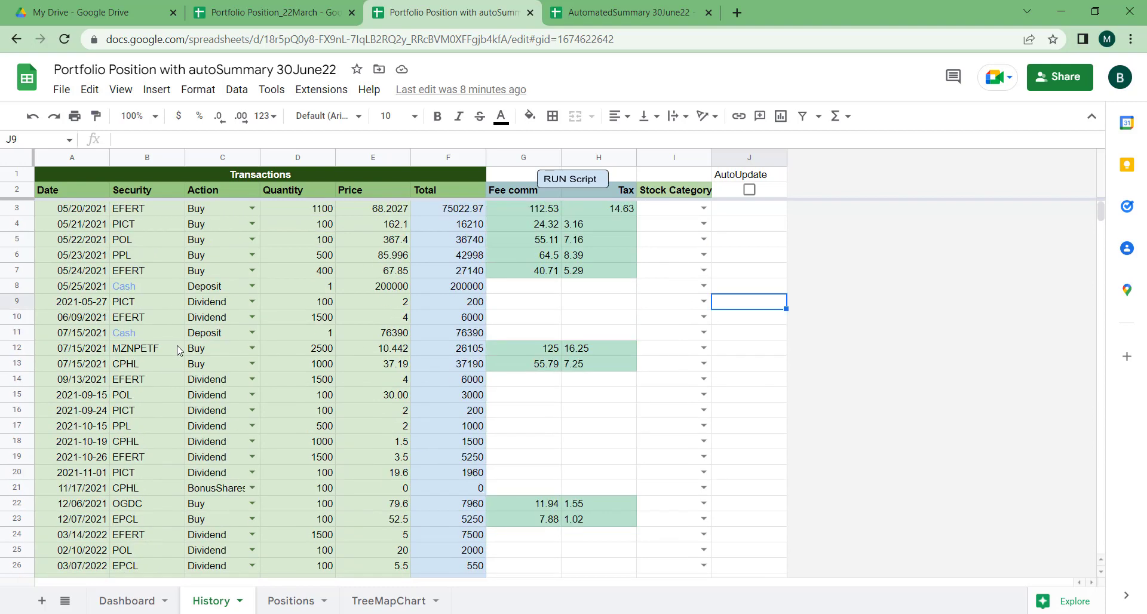
- Return to AutomatedSummary 30June22 and examine the EFERT block's transactions, running cost, current price, RR ratio and zone cells
{"action": "left_click", "coordinate": [589, 13]}
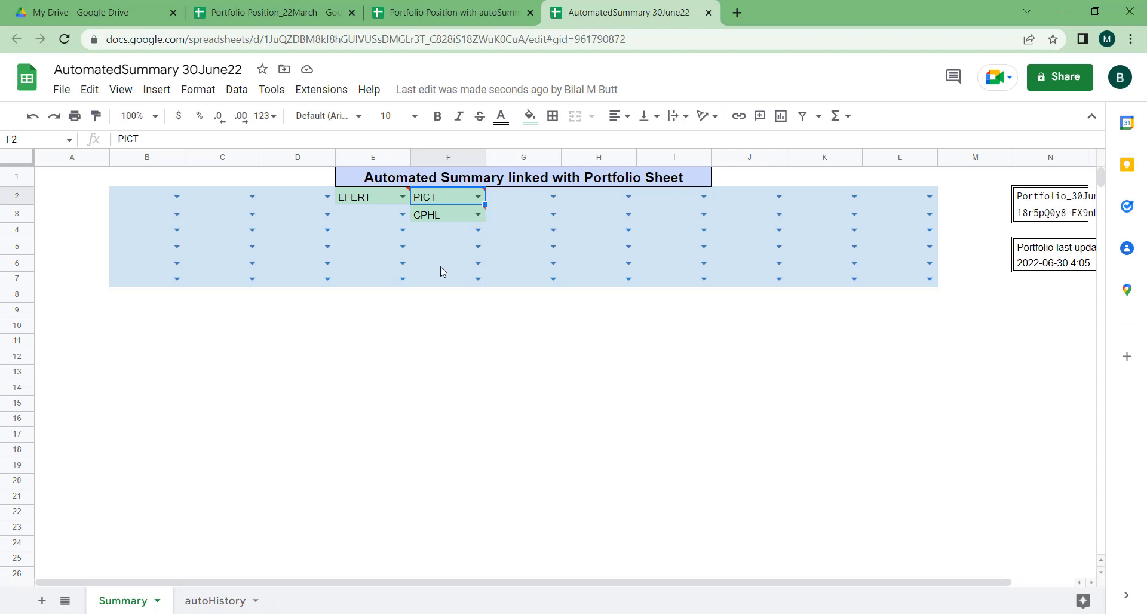
{"action": "left_click", "coordinate": [444, 246]}
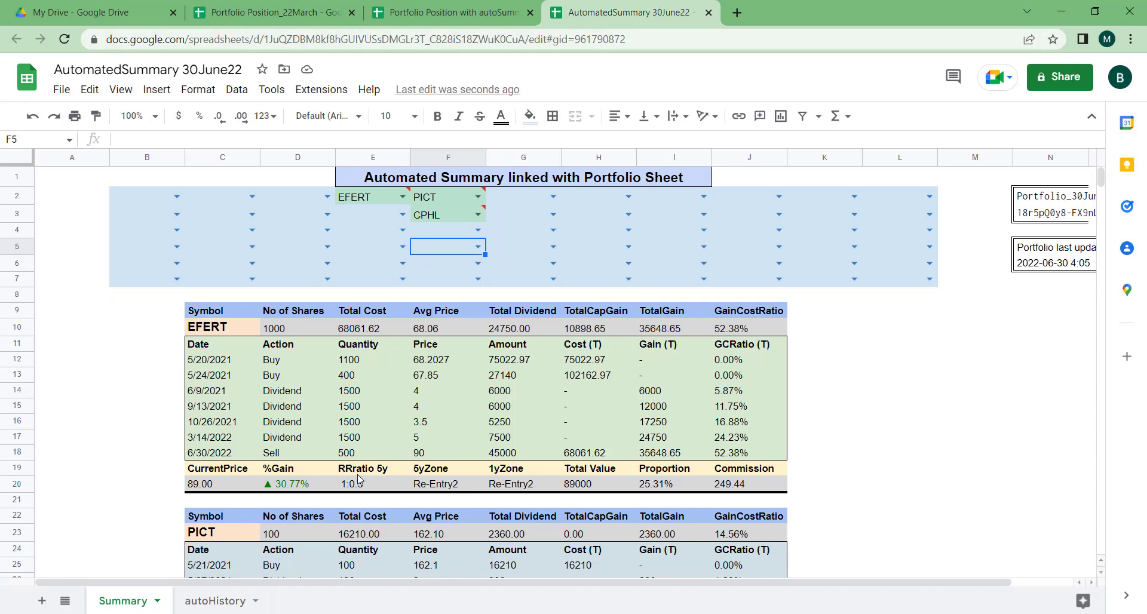
{"action": "left_click_drag", "start_coordinate": [357, 484], "coordinate": [522, 487]}
{"action": "left_click_drag", "start_coordinate": [535, 484], "coordinate": [537, 483]}
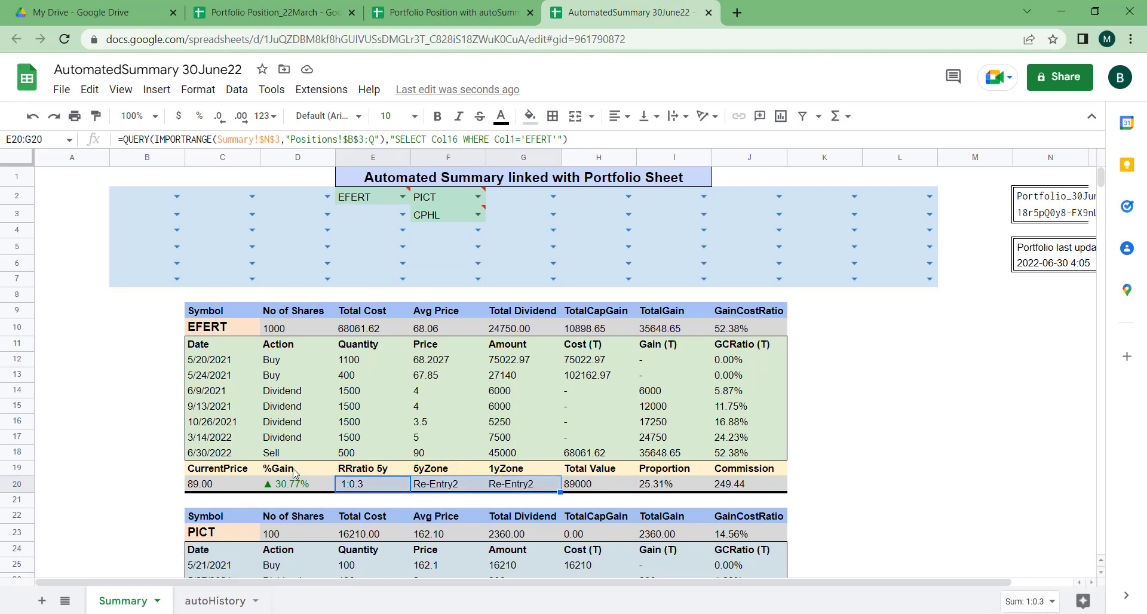
{"action": "left_click", "coordinate": [219, 481]}
{"action": "left_click", "coordinate": [297, 411]}
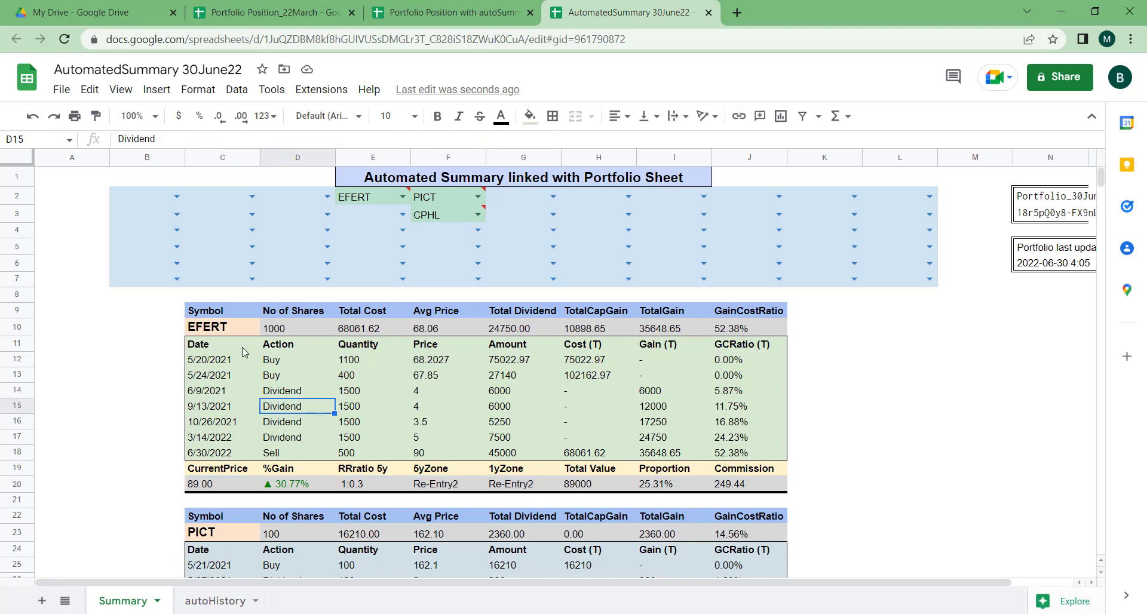
{"action": "left_click", "coordinate": [589, 360]}
{"action": "scroll", "coordinate": [586, 367], "scroll_direction": "down", "scroll_amount": 3}
{"action": "scroll", "coordinate": [586, 367], "scroll_direction": "up", "scroll_amount": 1}
{"action": "scroll", "coordinate": [587, 367], "scroll_direction": "up", "scroll_amount": 3}
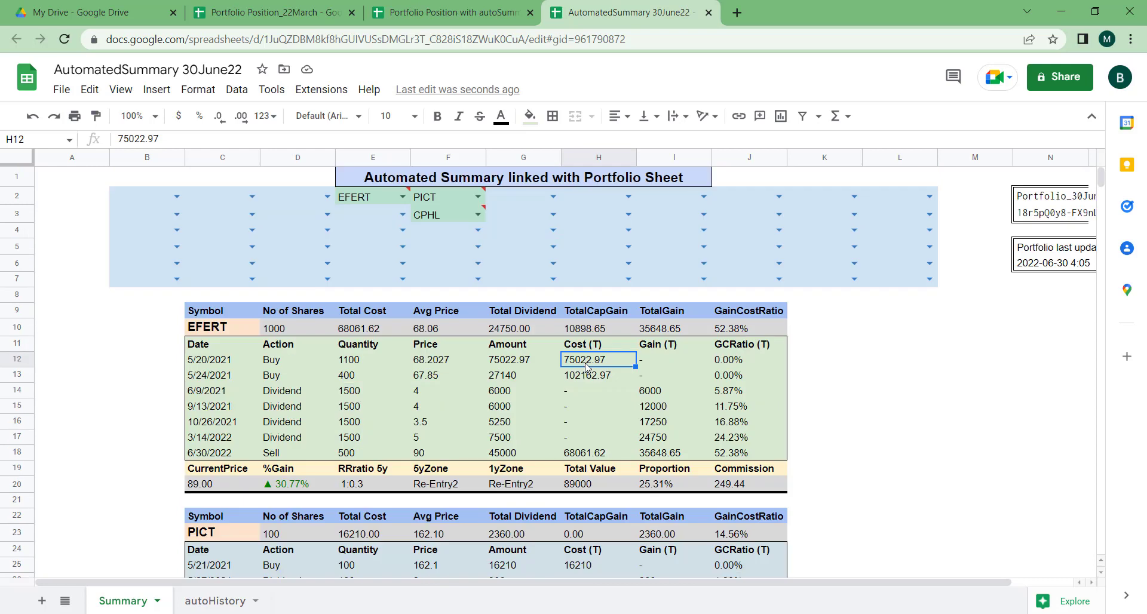
{"action": "left_click", "coordinate": [831, 350]}
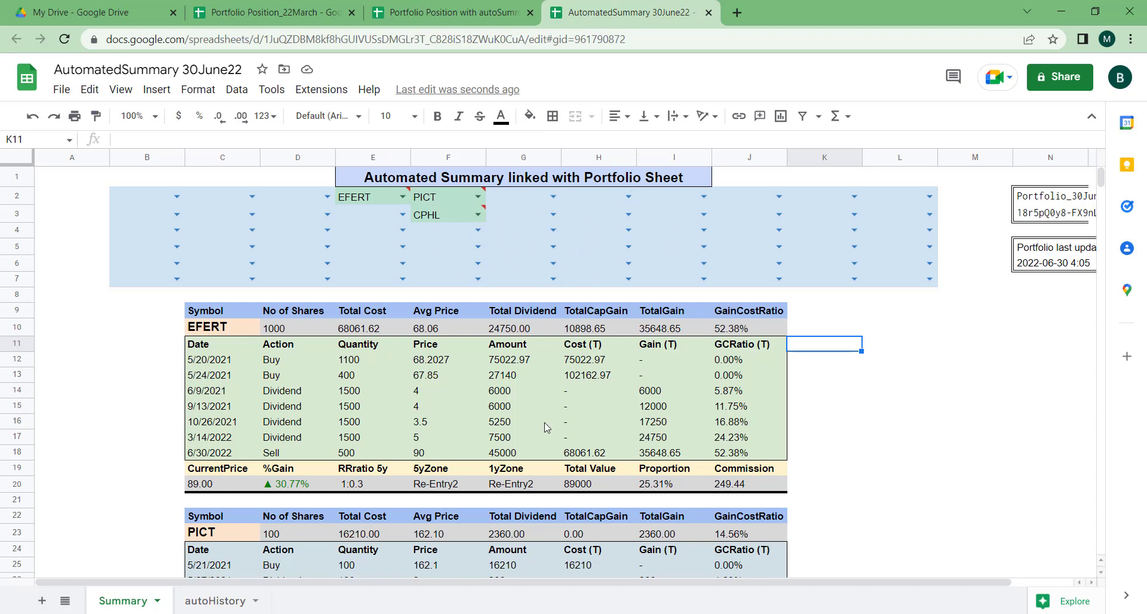
- Review the stacked PICT and CPHL summary blocks below the EFERT block
{"action": "scroll", "coordinate": [546, 427], "scroll_direction": "down", "scroll_amount": 1}
{"action": "scroll", "coordinate": [547, 427], "scroll_direction": "up", "scroll_amount": 1}
{"action": "scroll", "coordinate": [453, 383], "scroll_direction": "down", "scroll_amount": 5}
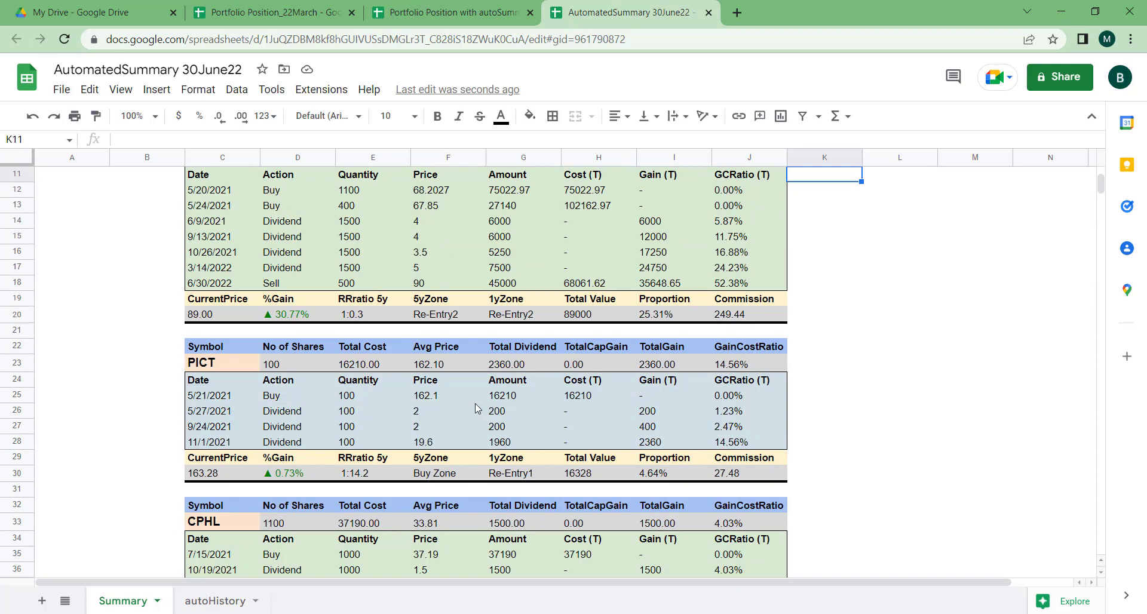
{"action": "scroll", "coordinate": [478, 408], "scroll_direction": "up", "scroll_amount": 5}
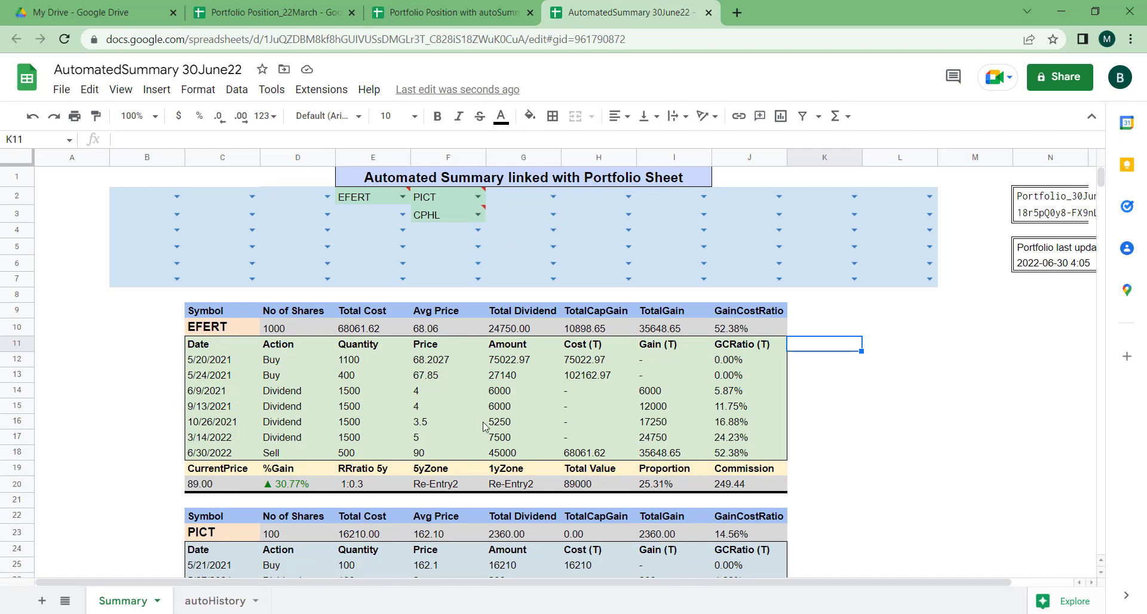
{"action": "scroll", "coordinate": [510, 233], "scroll_direction": "down", "scroll_amount": 3}
{"action": "scroll", "coordinate": [477, 197], "scroll_direction": "up", "scroll_amount": 3}
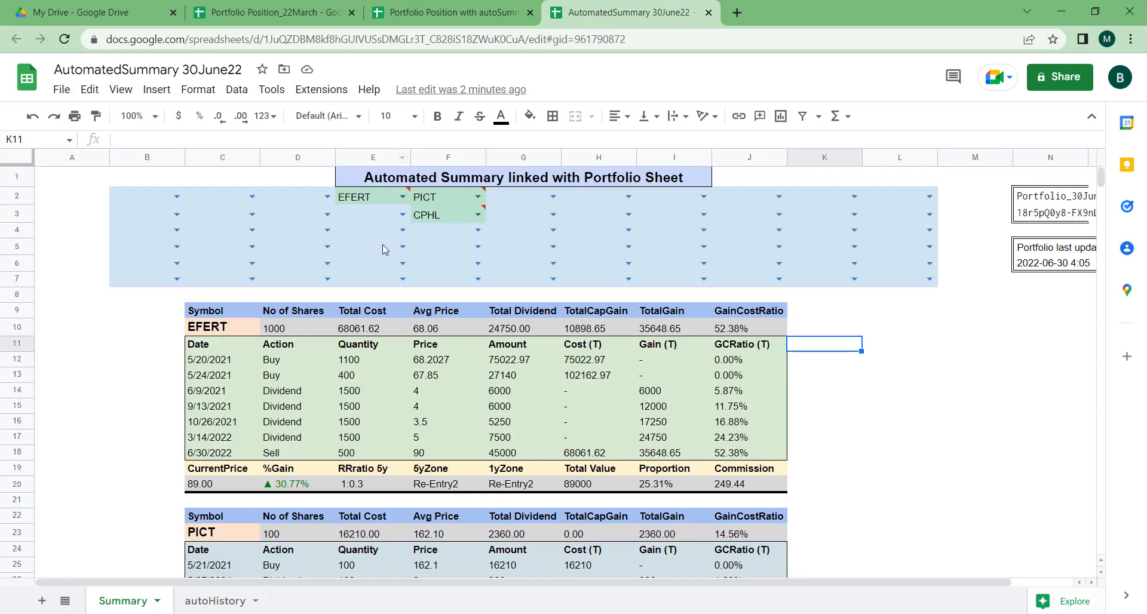
- Select GHNI in G2, EPCL in H2, GHGL in I2 and GTYR in I3 of the ticker grid
{"action": "left_click", "coordinate": [553, 197]}
{"action": "left_click", "coordinate": [506, 223]}
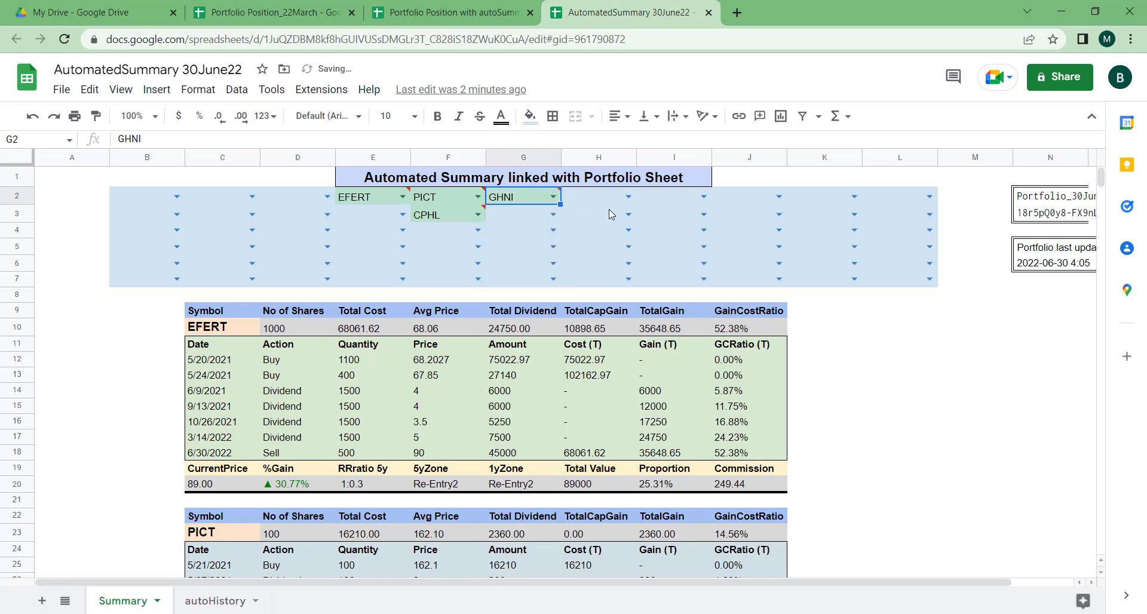
{"action": "left_click", "coordinate": [628, 197]}
{"action": "left_click", "coordinate": [585, 257]}
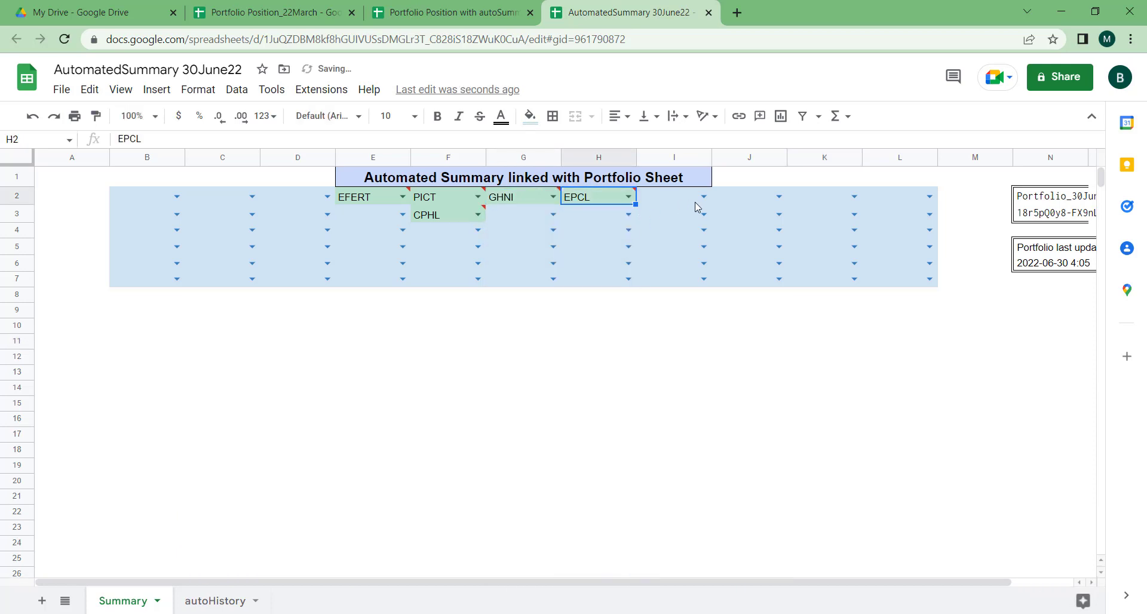
{"action": "left_click", "coordinate": [703, 201]}
{"action": "left_click", "coordinate": [674, 256]}
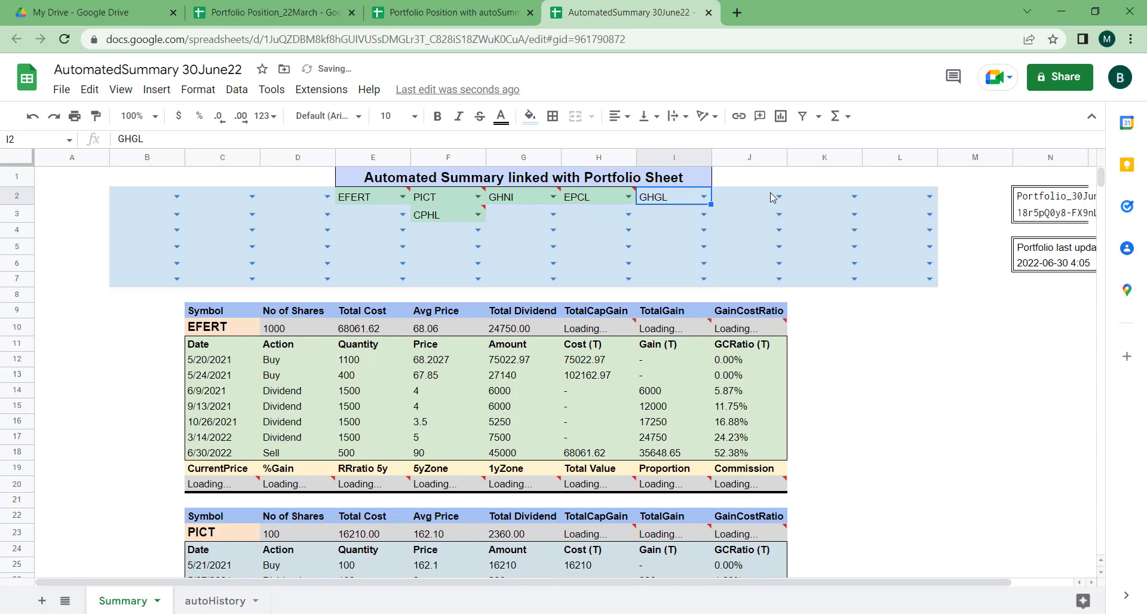
{"action": "left_click", "coordinate": [703, 214]}
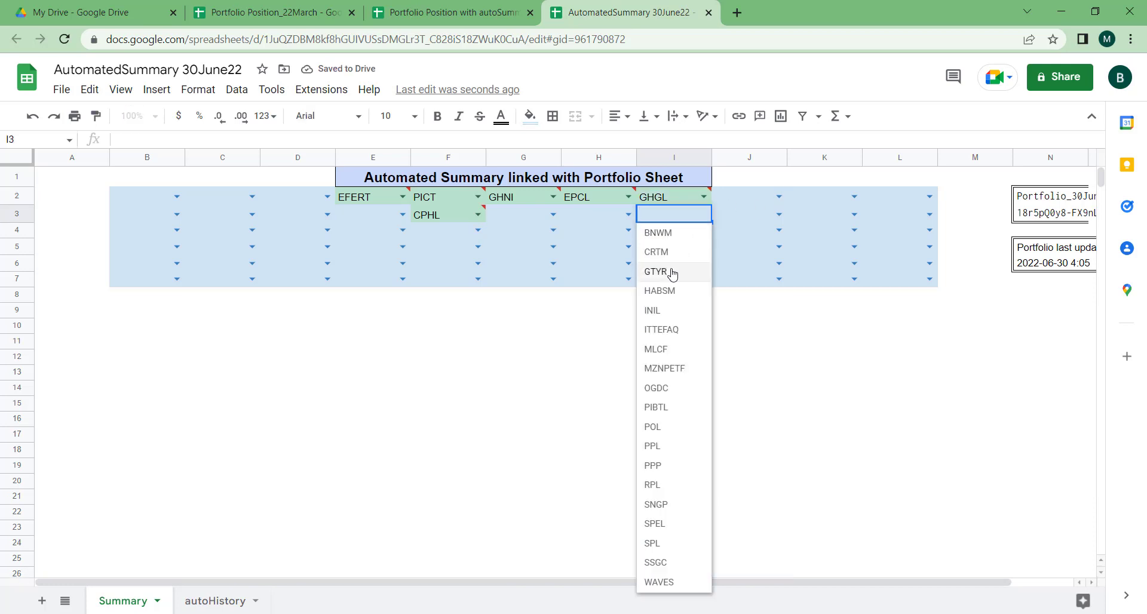
{"action": "left_click", "coordinate": [663, 271]}
{"action": "left_click", "coordinate": [554, 230]}
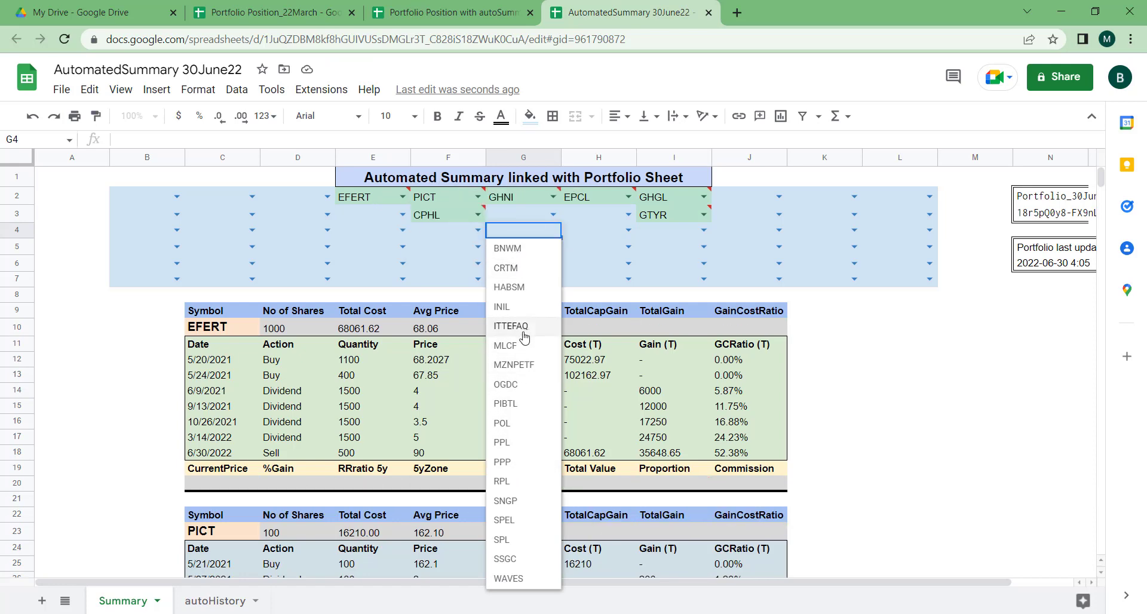
{"action": "key", "text": "Up"}
{"action": "key", "text": "Up"}
{"action": "key", "text": "Up"}
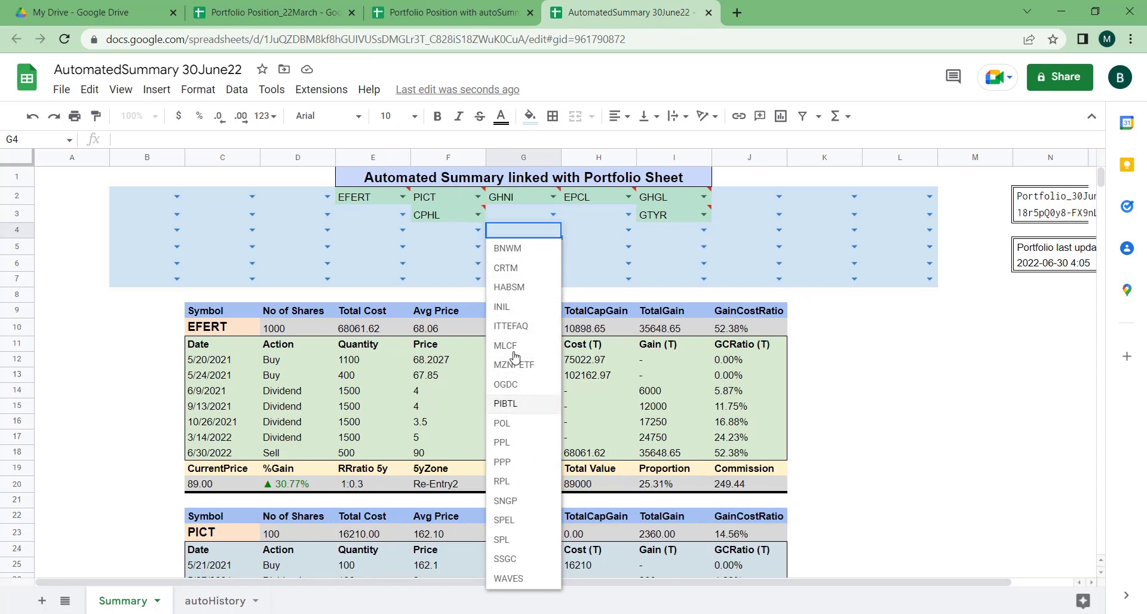
{"action": "left_click", "coordinate": [394, 250]}
{"action": "left_click", "coordinate": [529, 248]}
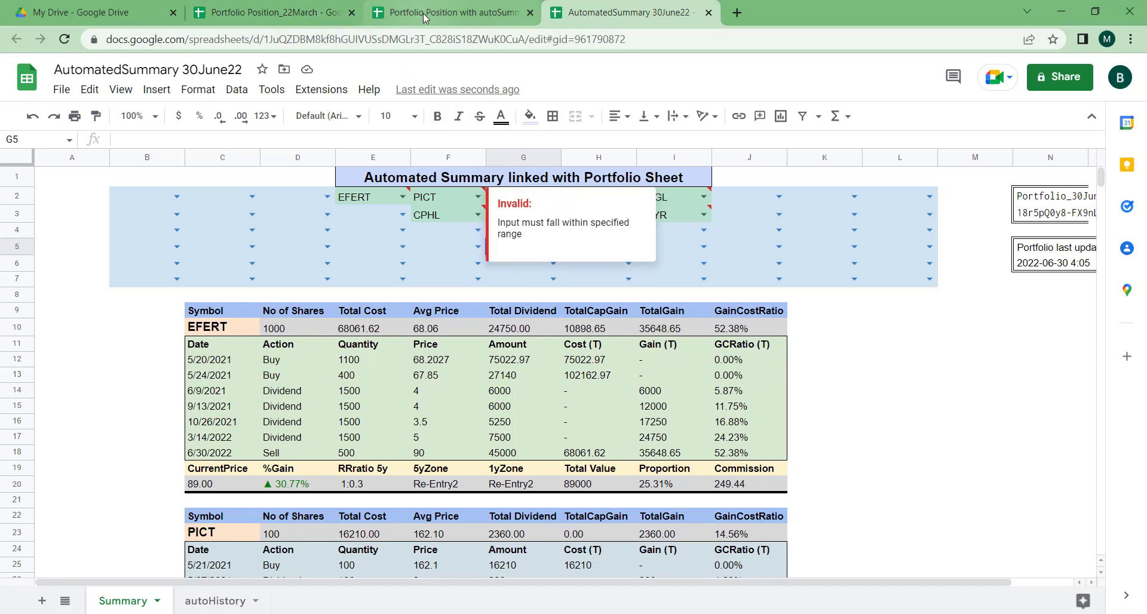
- Clear all tickers in F2:J4 of the ticker grid on the Summary sheet of AutomatedSummary 30June22
{"action": "left_click", "coordinate": [442, 13]}
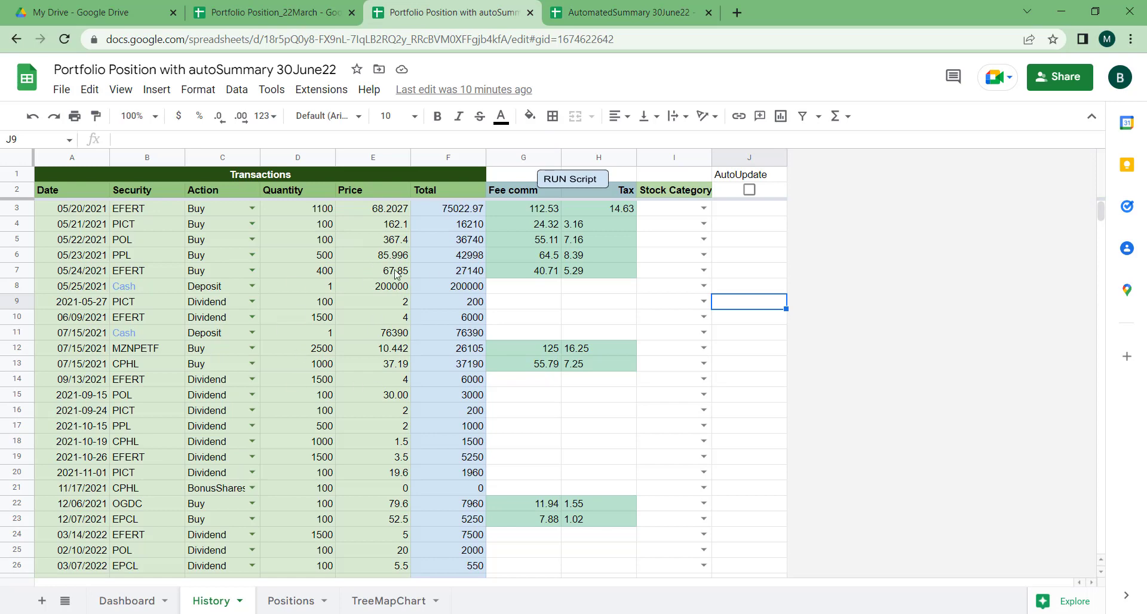
{"action": "left_click", "coordinate": [624, 8]}
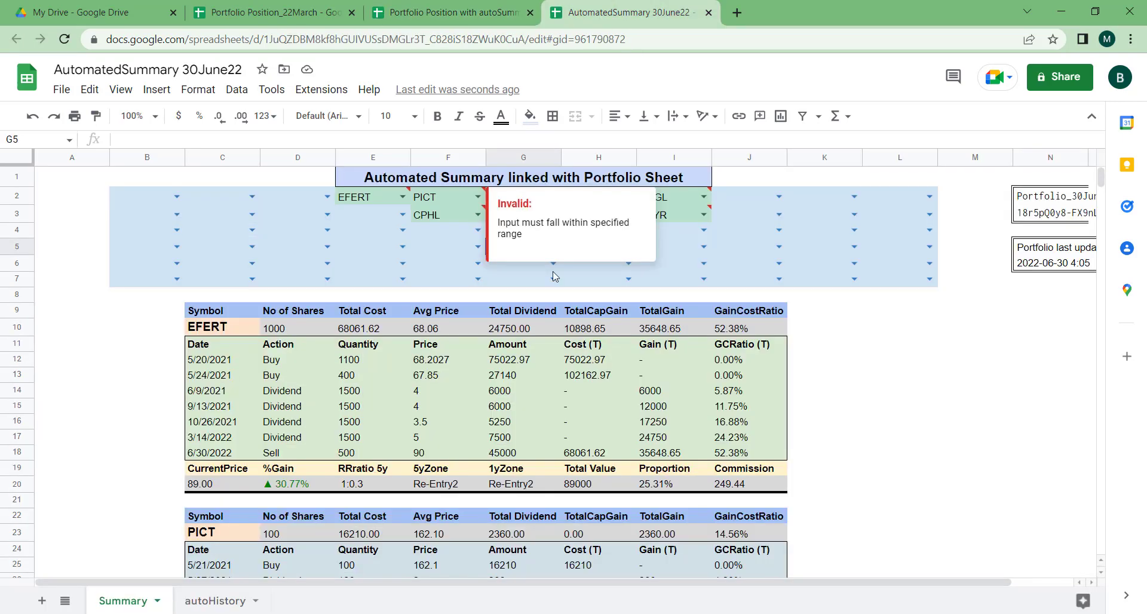
{"action": "left_click", "coordinate": [442, 264]}
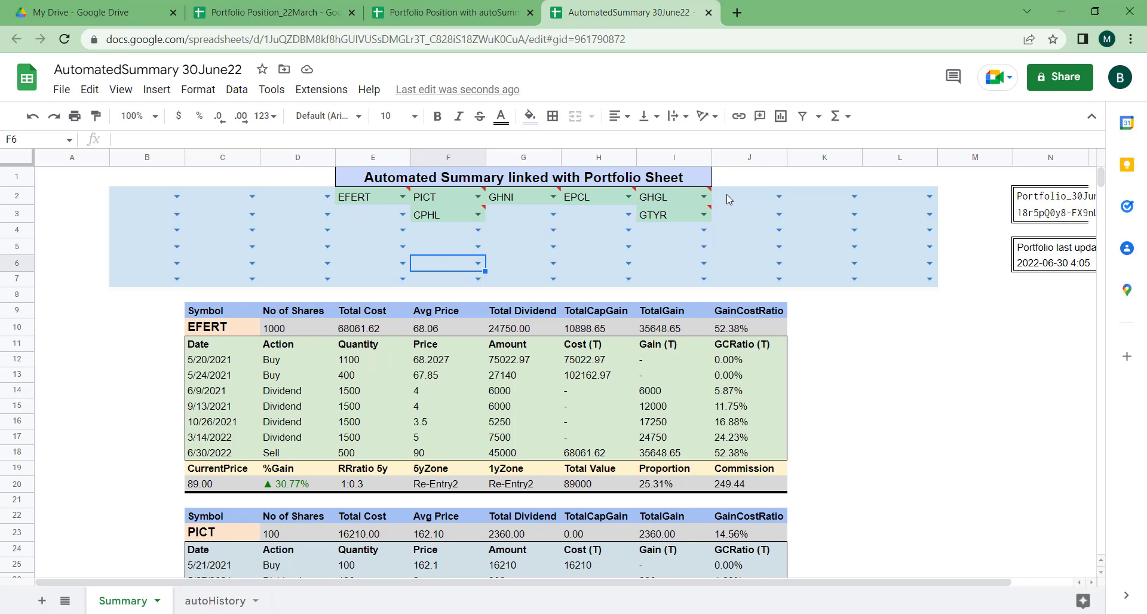
{"action": "left_click_drag", "start_coordinate": [729, 200], "coordinate": [461, 235]}
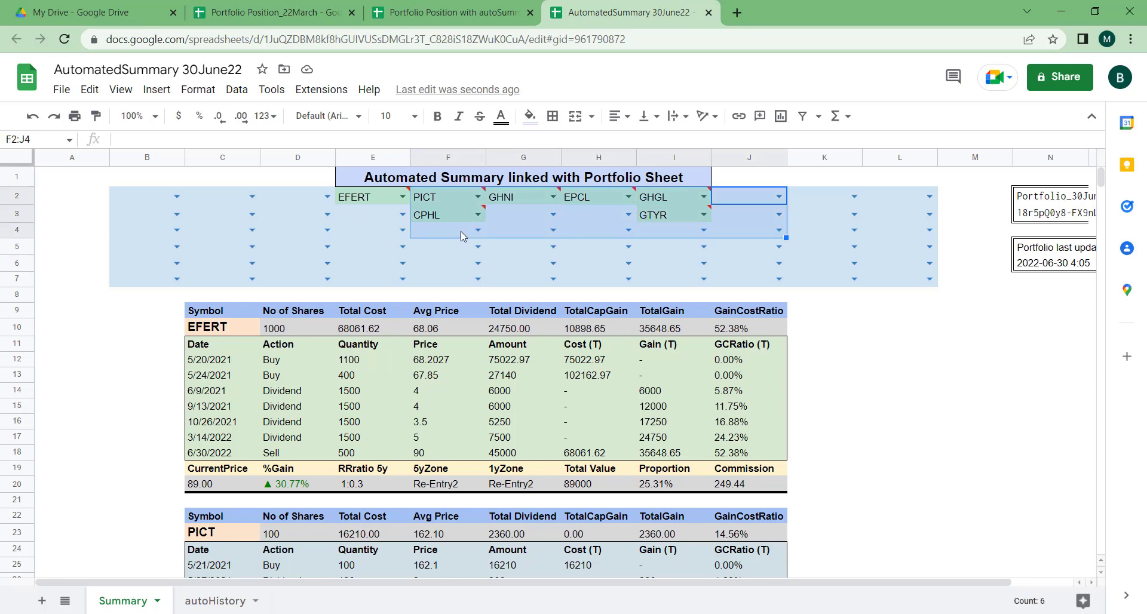
{"action": "key", "text": "Delete"}
{"action": "key", "text": "Return"}
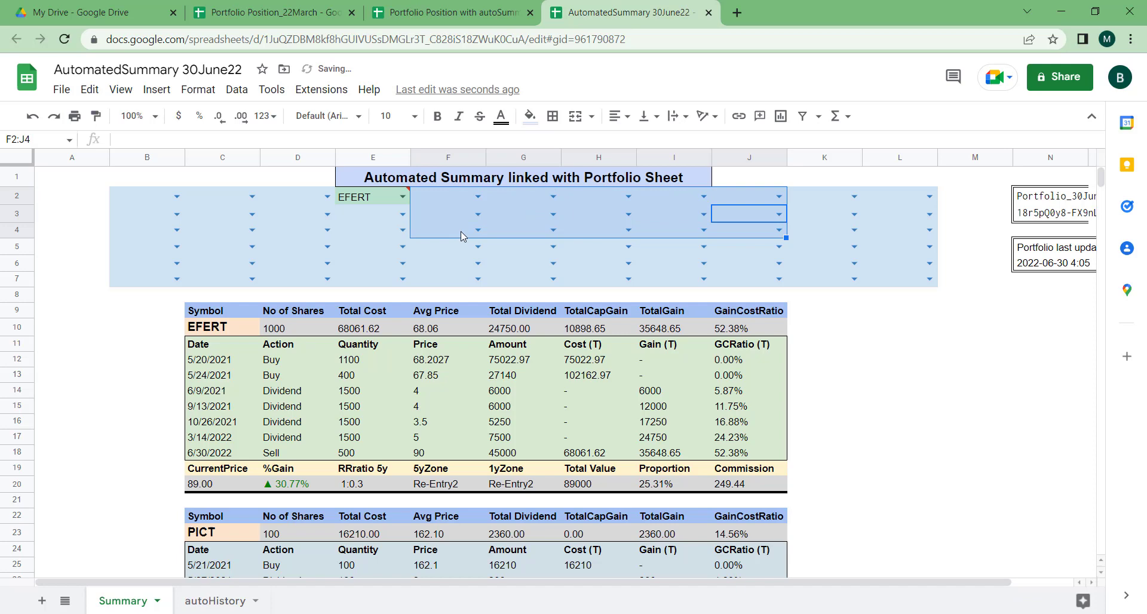
{"action": "left_click", "coordinate": [485, 267]}
{"action": "left_click", "coordinate": [509, 266]}
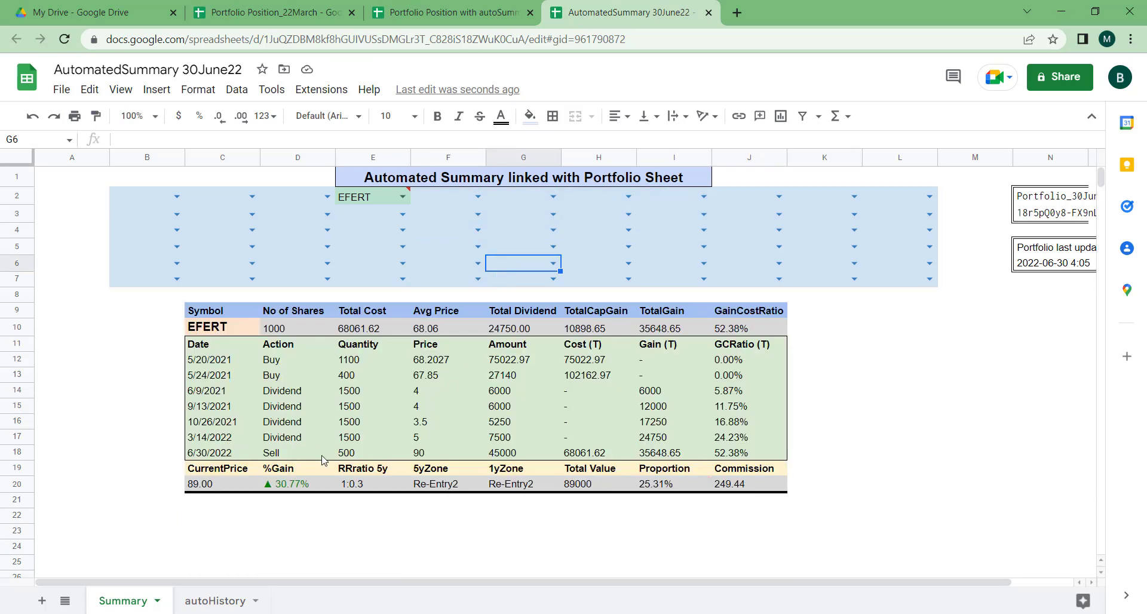
- Switch to Portfolio Position with autoSummary 30June22 and enter date 2022-06-30 and security EFERT in row 59 of the History sheet
{"action": "left_click", "coordinate": [402, 15]}
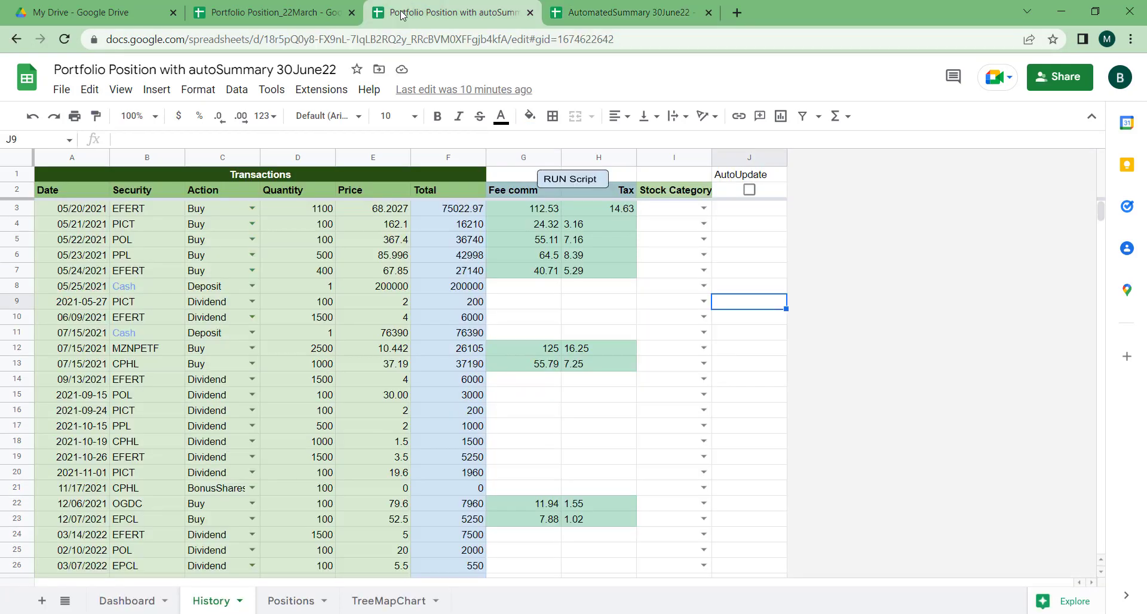
{"action": "scroll", "coordinate": [238, 370], "scroll_direction": "down", "scroll_amount": 15}
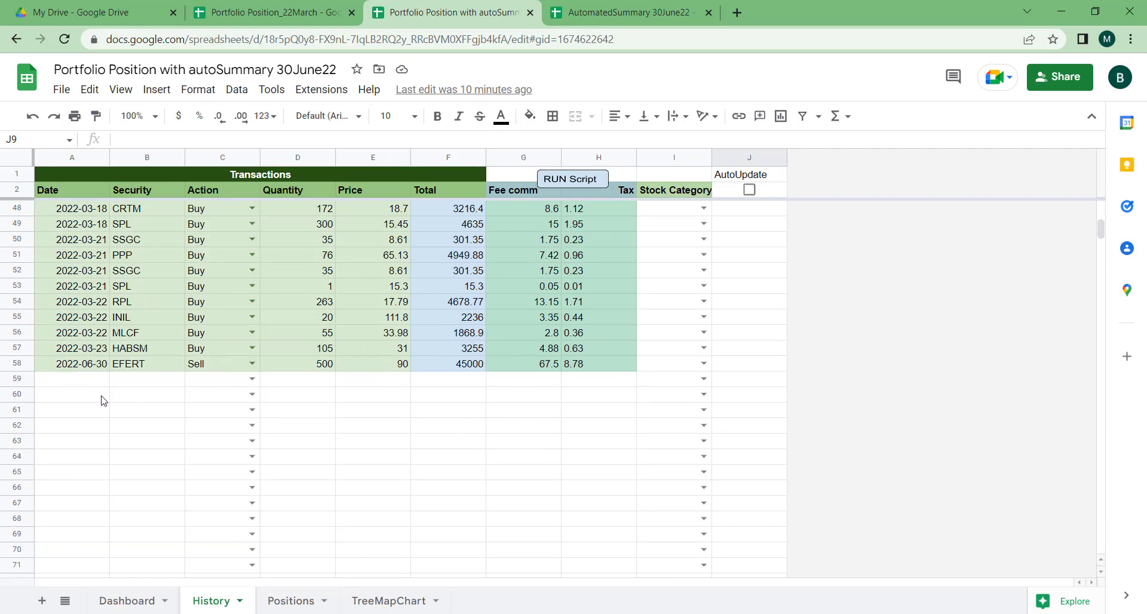
{"action": "double_click", "coordinate": [91, 382]}
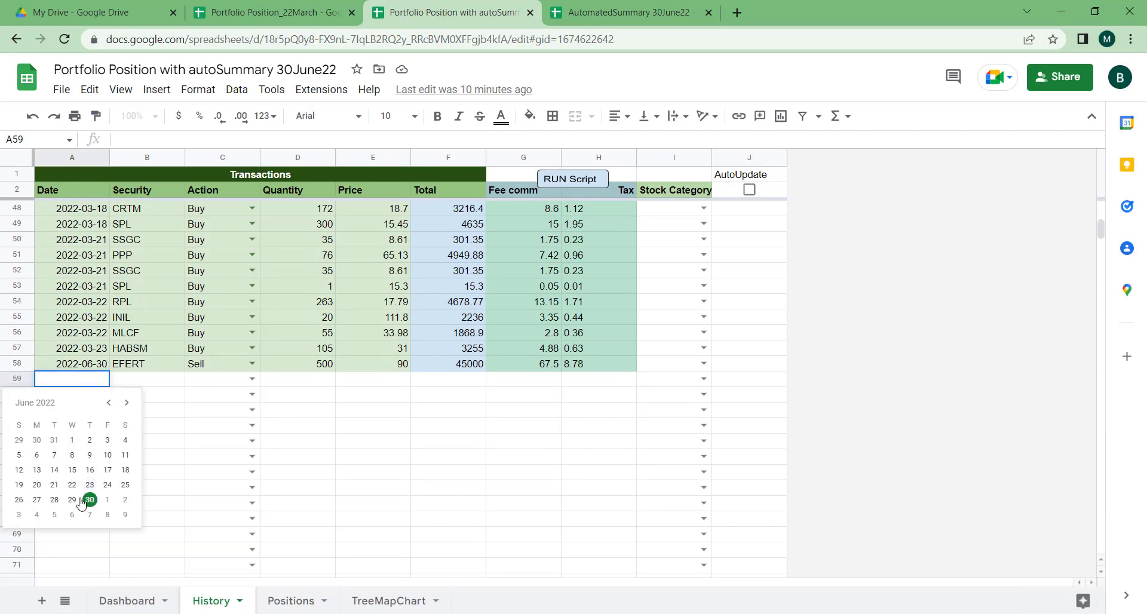
{"action": "left_click", "coordinate": [89, 500]}
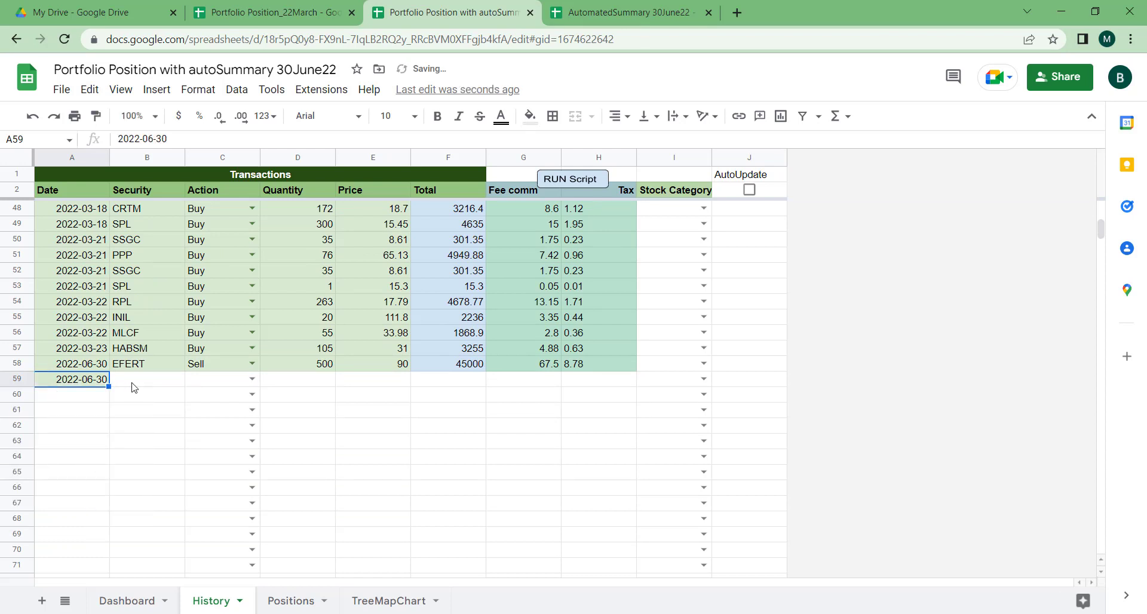
{"action": "left_click", "coordinate": [132, 383]}
{"action": "type", "text": "E"}
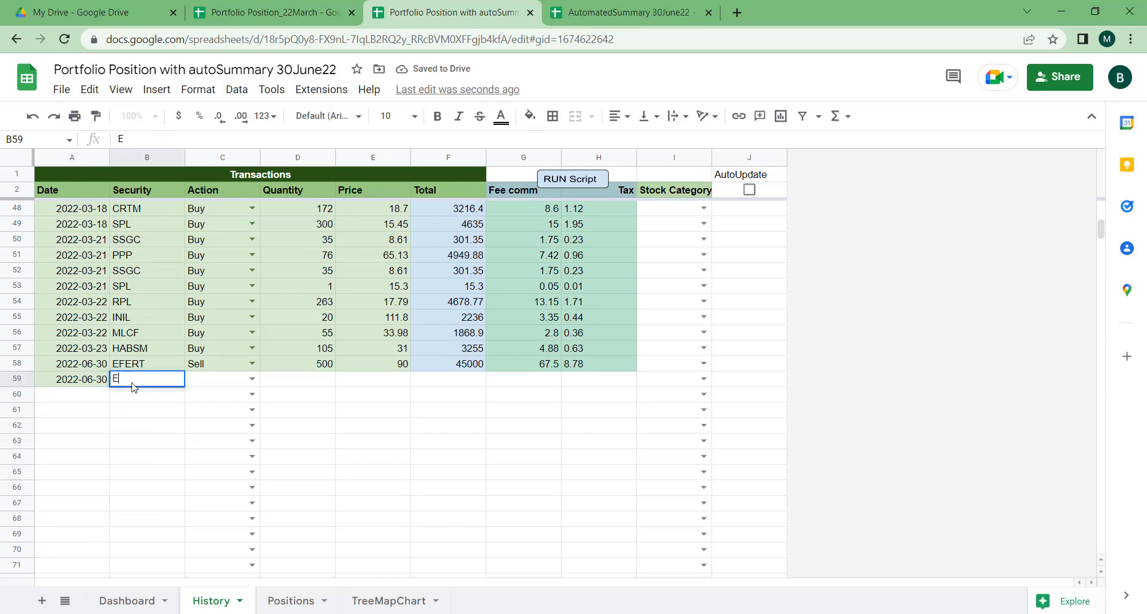
{"action": "type", "text": "f"}
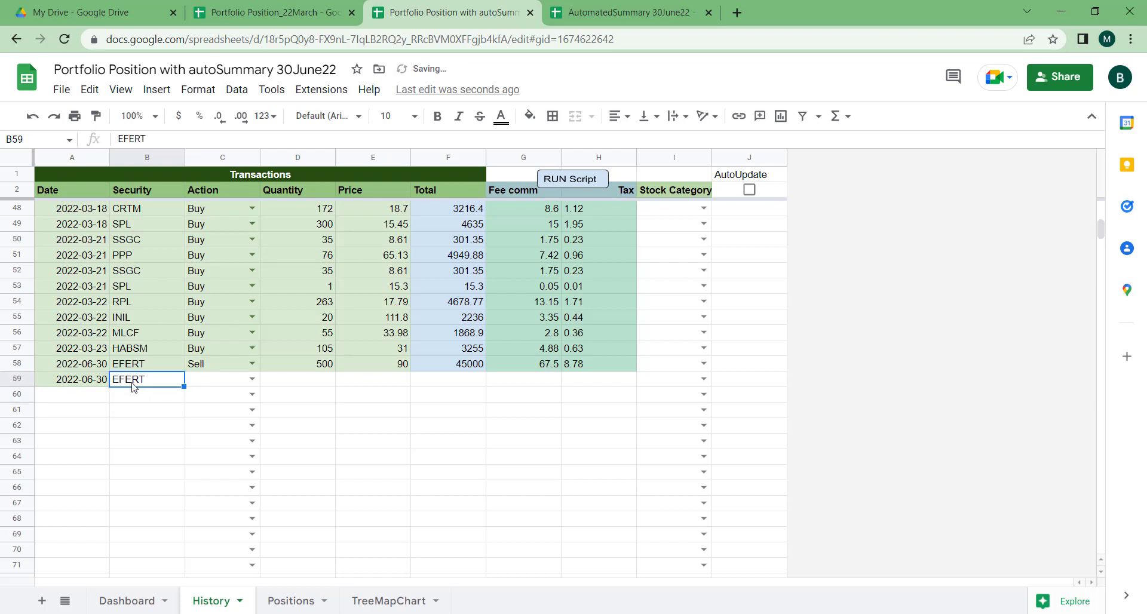
- Set the action of the new EFERT transaction in row 59 to Sell
{"action": "key", "text": "Tab"}
{"action": "key", "text": "Return"}
{"action": "key", "text": "Down"}
{"action": "key", "text": "Down"}
{"action": "key", "text": "Down"}
{"action": "key", "text": "Up"}
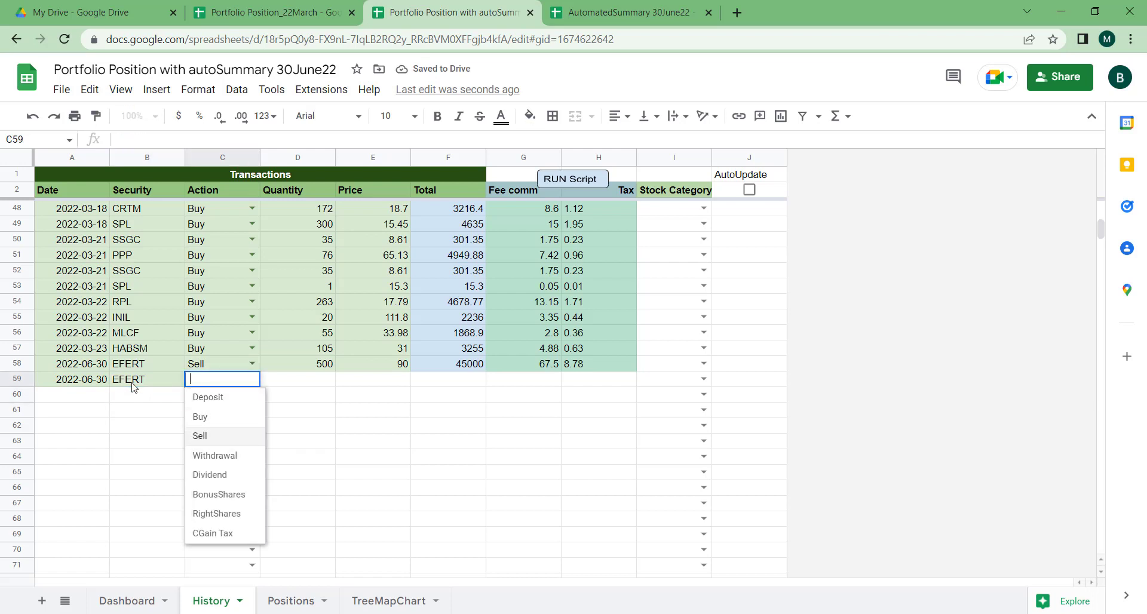
{"action": "key", "text": "Return"}
- Enter a quantity of 200 and a price of 89 for the EFERT sale in row 59
{"action": "key", "text": "Tab"}
{"action": "type", "text": "200"}
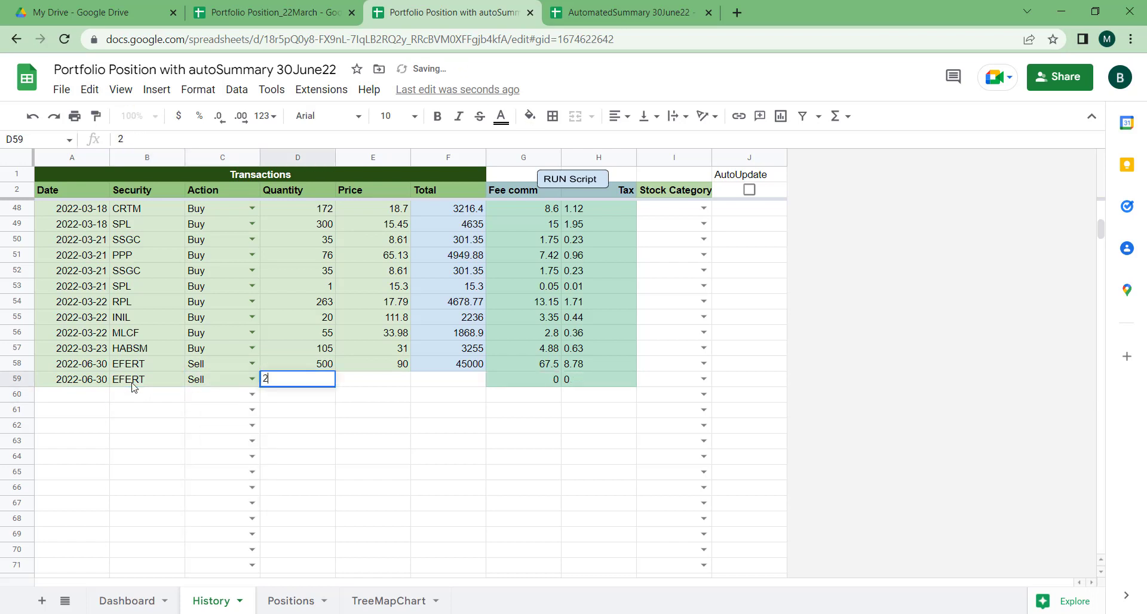
{"action": "key", "text": "Tab"}
{"action": "key", "text": "Tab"}
{"action": "key", "text": "shift+Tab"}
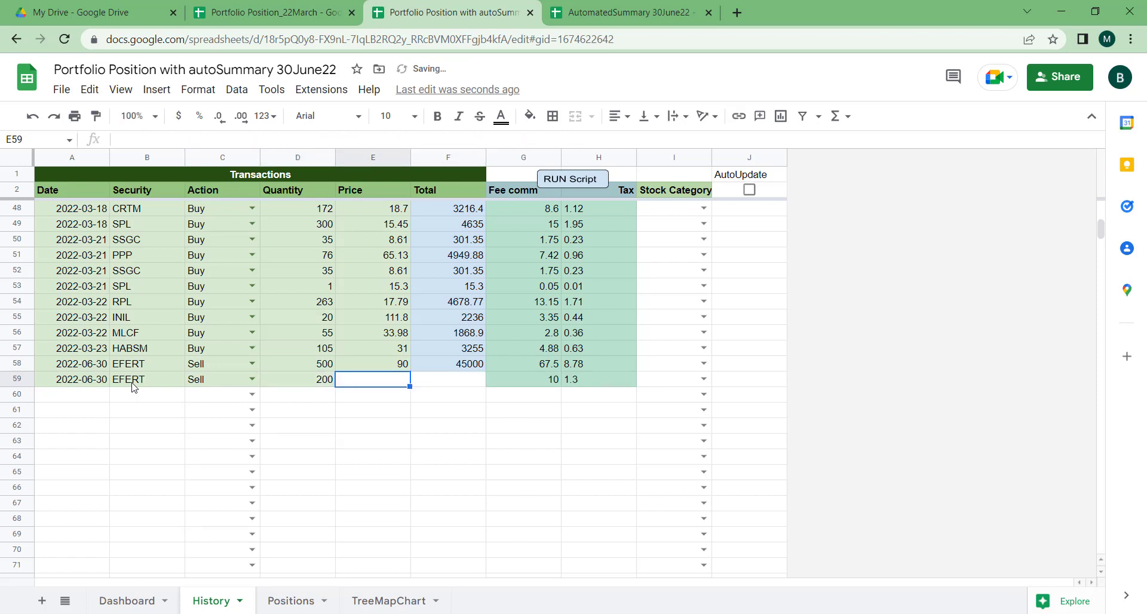
{"action": "type", "text": "89"}
{"action": "key", "text": "Return"}
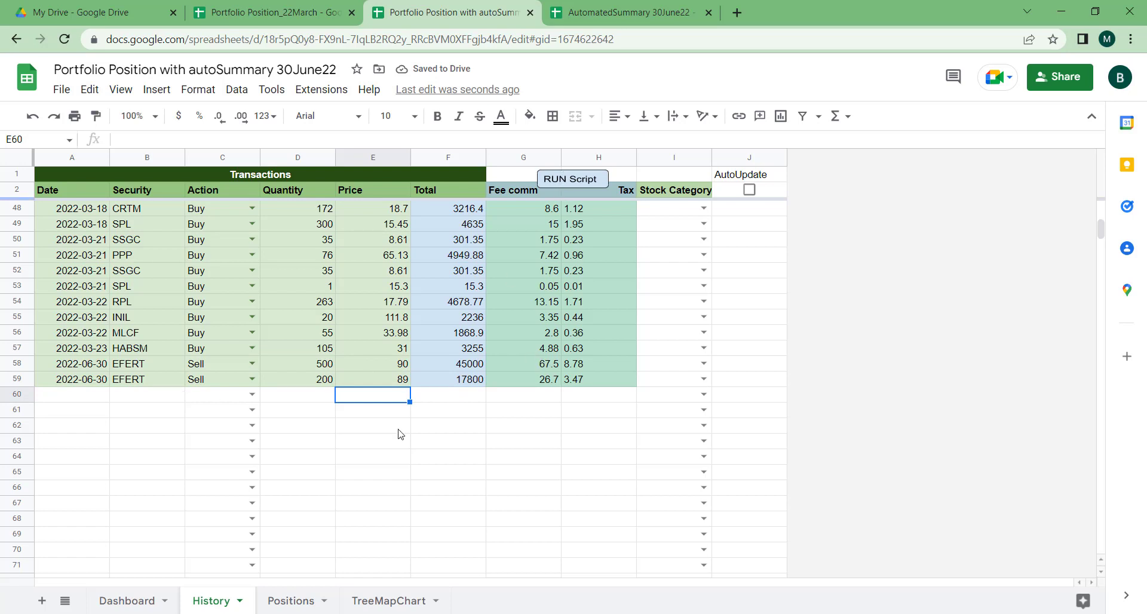
- Run the portfolio update script from the History sheet and follow its recalculation across the columns of the Positions sheet
{"action": "left_click", "coordinate": [558, 182]}
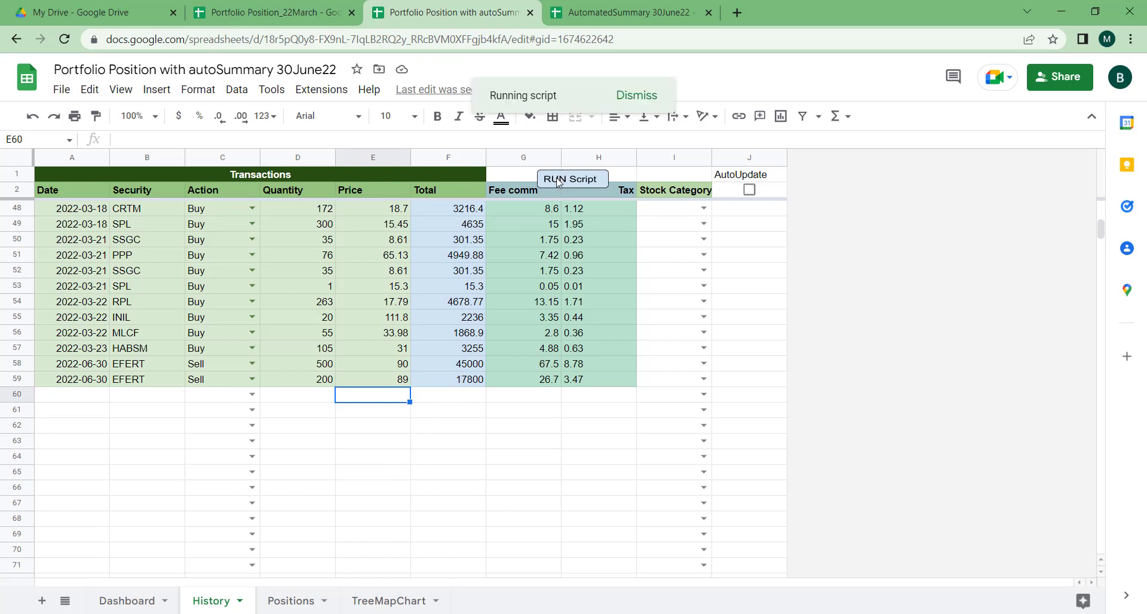
{"action": "left_click", "coordinate": [297, 602]}
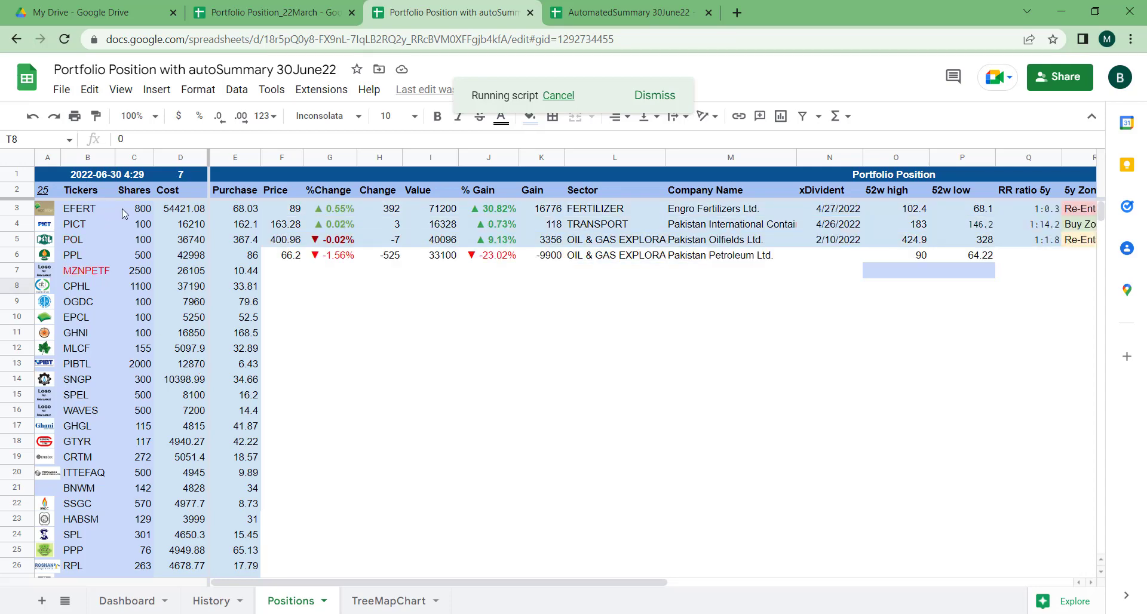
{"action": "left_click", "coordinate": [209, 600]}
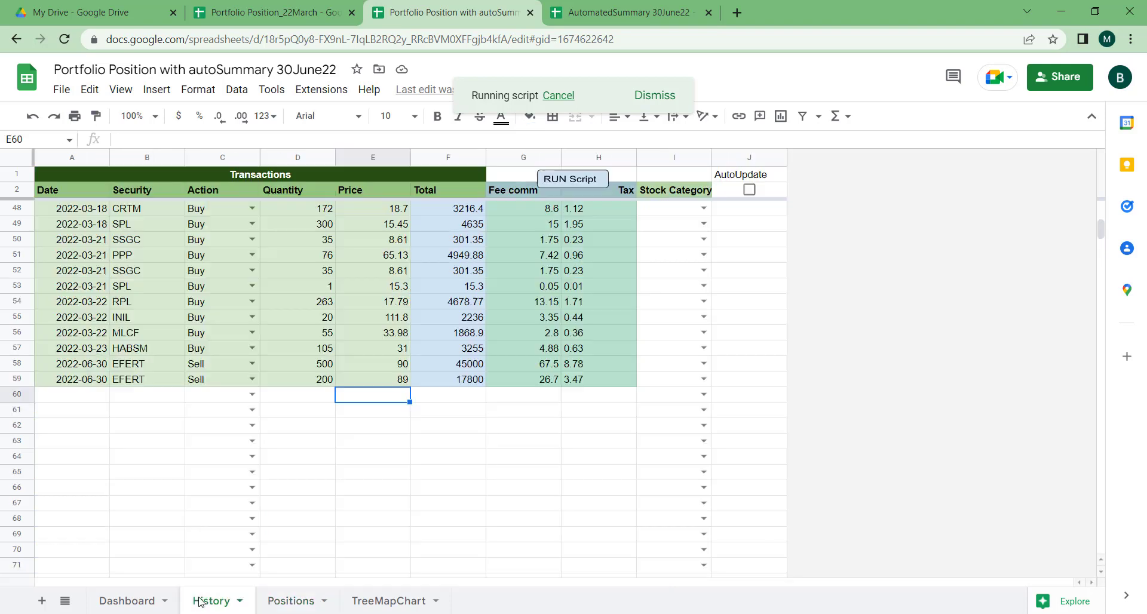
{"action": "left_click", "coordinate": [287, 602]}
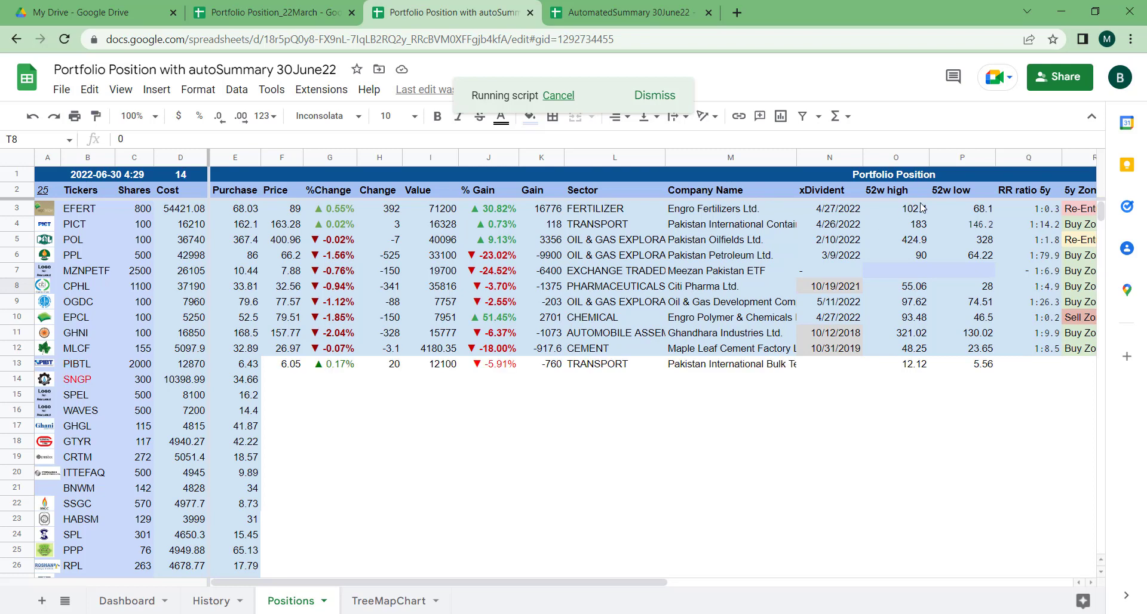
{"action": "scroll", "coordinate": [921, 207], "scroll_direction": "right", "scroll_amount": 5}
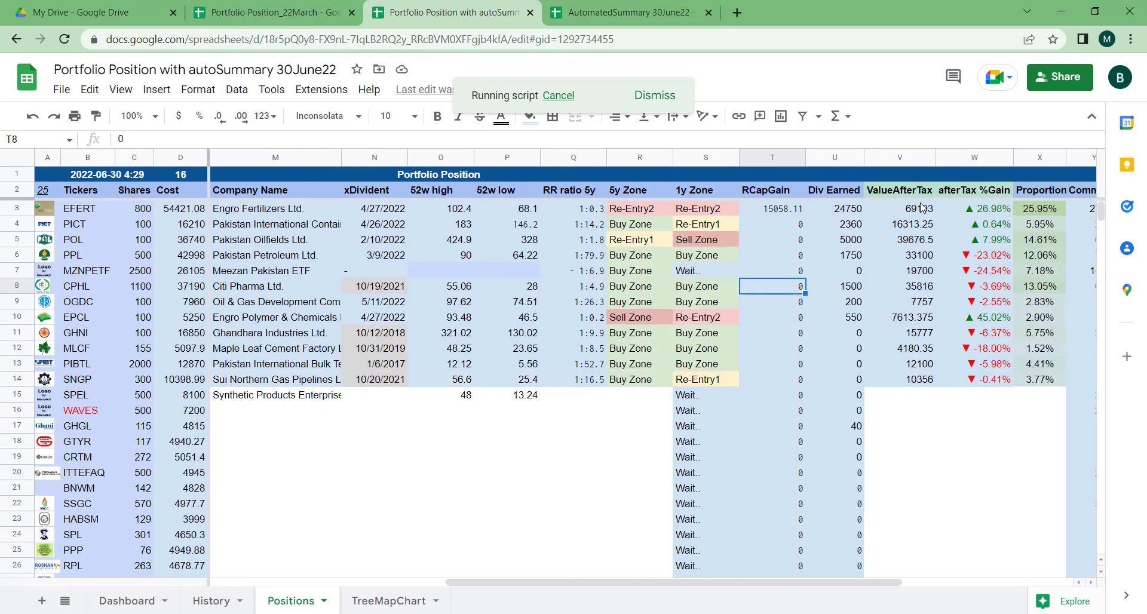
{"action": "scroll", "coordinate": [920, 208], "scroll_direction": "left", "scroll_amount": 4}
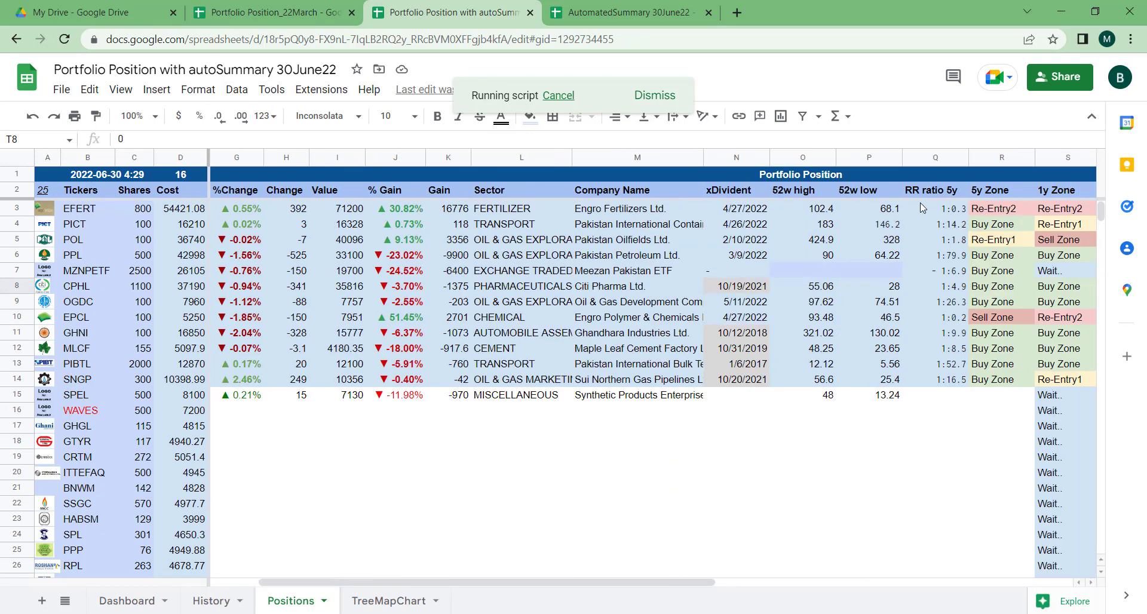
- Switch to AutomatedSummary 30June22 and select CPHL in F2 of the ticker grid to regenerate the summaries
{"action": "left_click", "coordinate": [626, 16]}
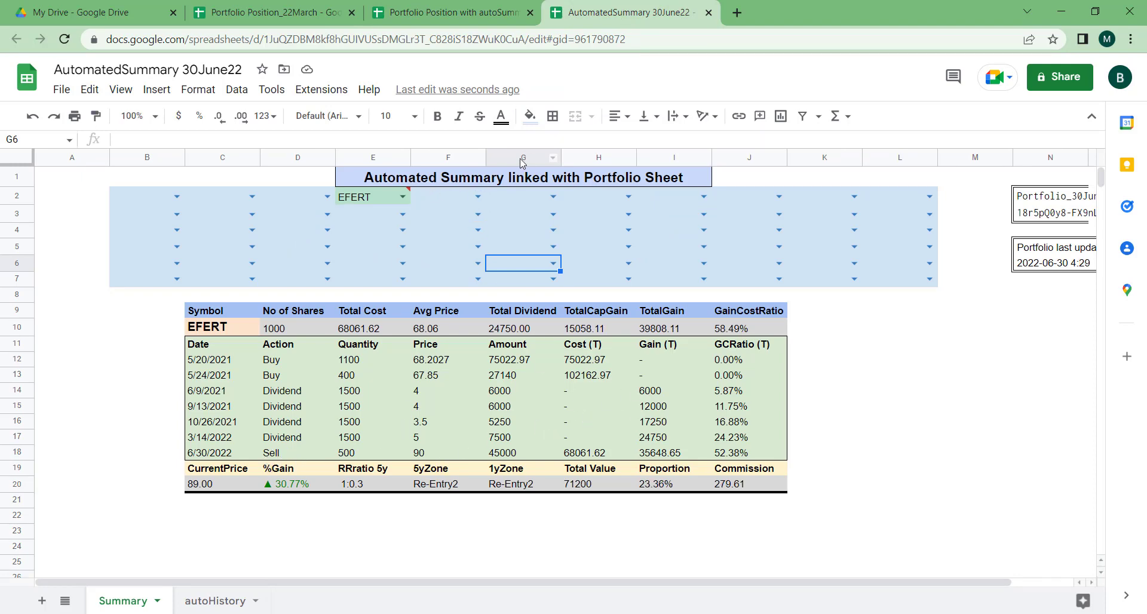
{"action": "left_click", "coordinate": [478, 196]}
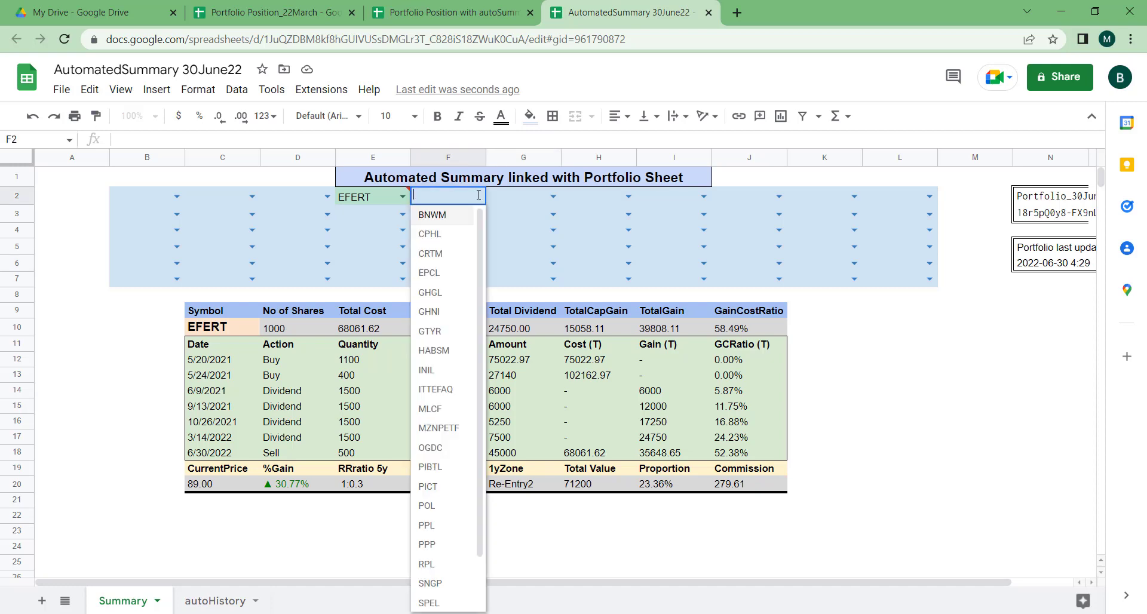
{"action": "left_click", "coordinate": [458, 236]}
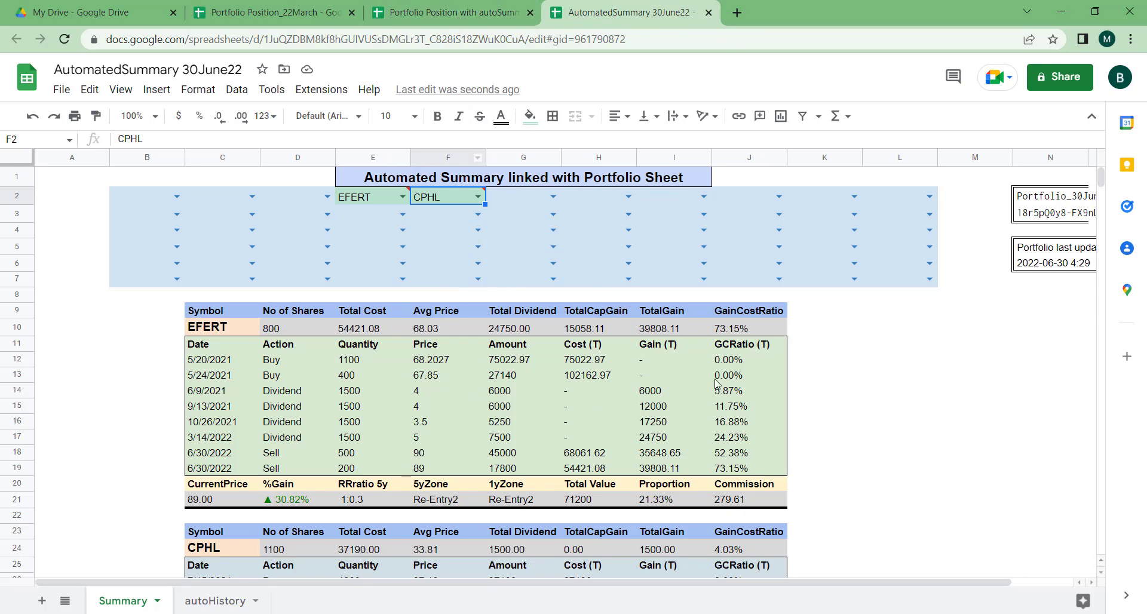
{"action": "left_click", "coordinate": [830, 407]}
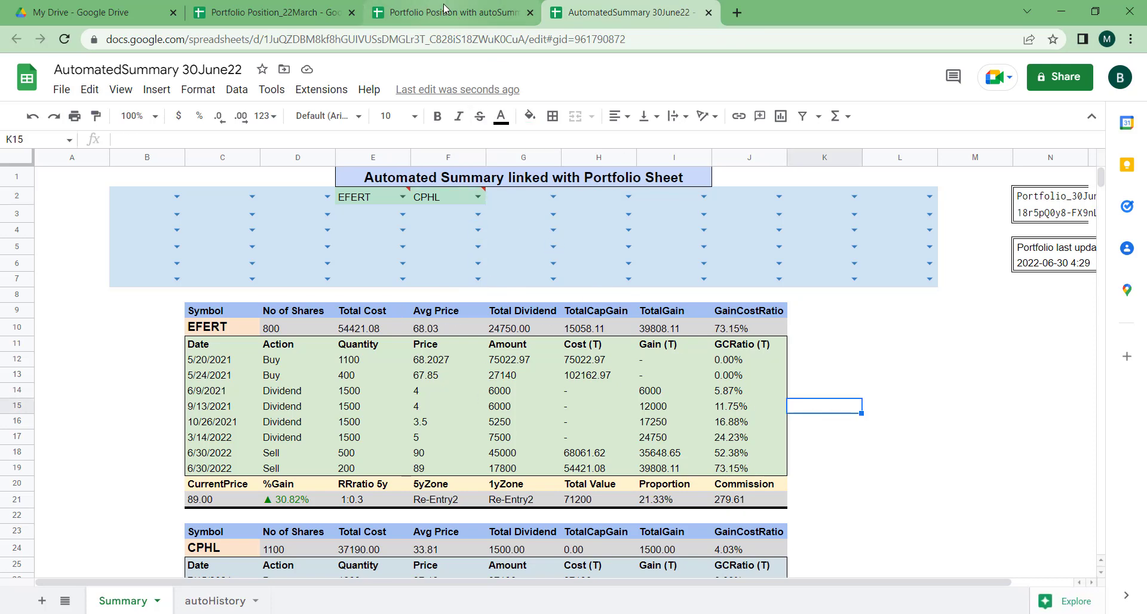
- Look over the file commands of Portfolio Position with autoSummary 30June22, including Make a copy, and recheck the summaries in AutomatedSummary 30June22
{"action": "left_click", "coordinate": [445, 13]}
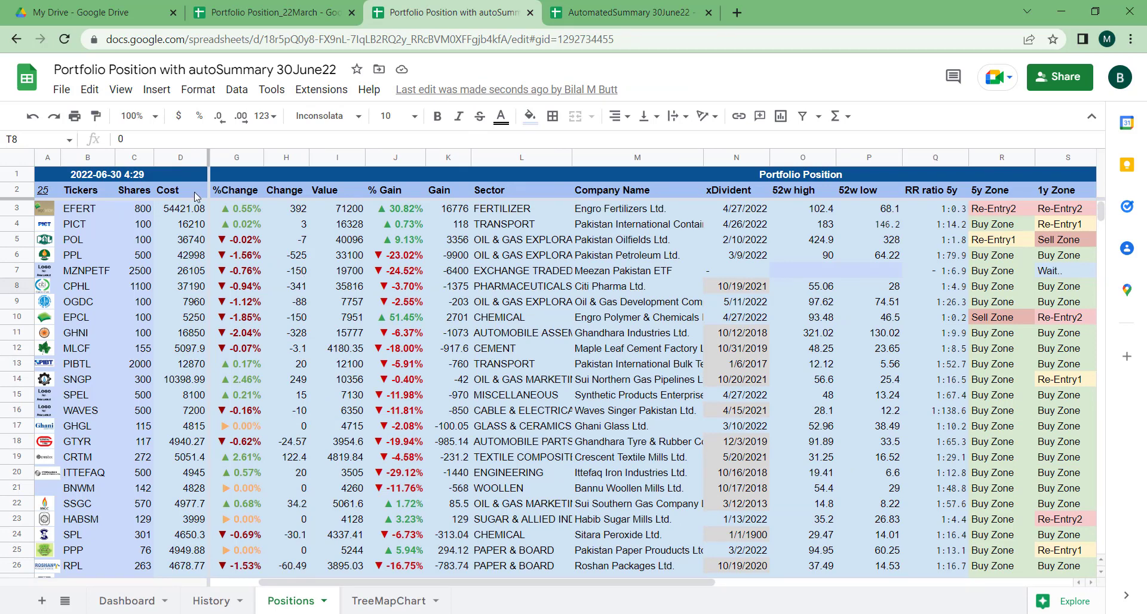
{"action": "left_click", "coordinate": [67, 95]}
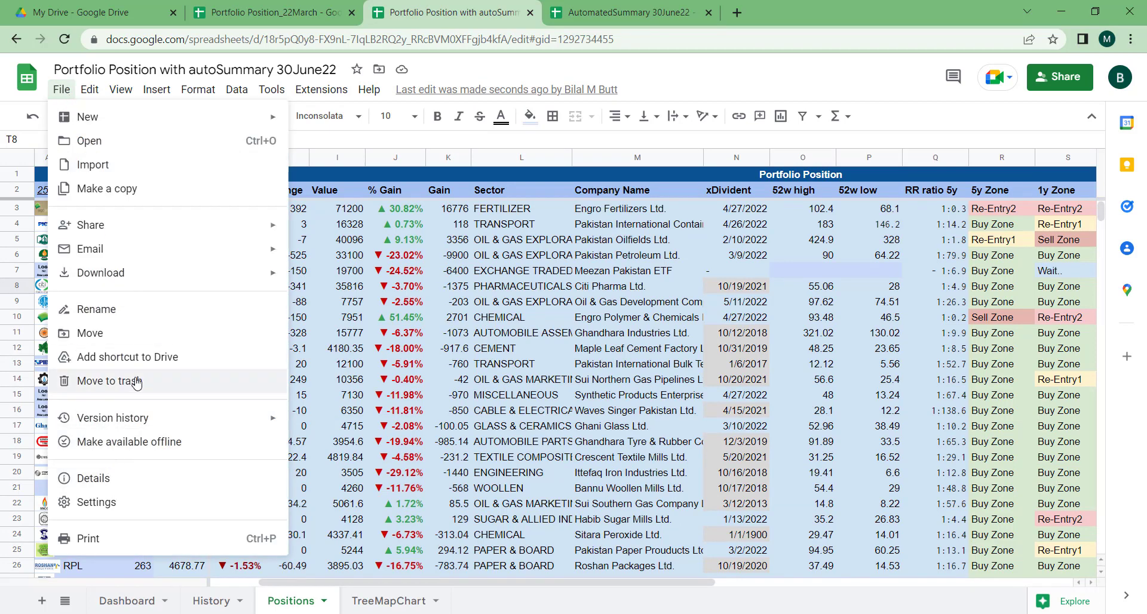
{"action": "left_click", "coordinate": [461, 296]}
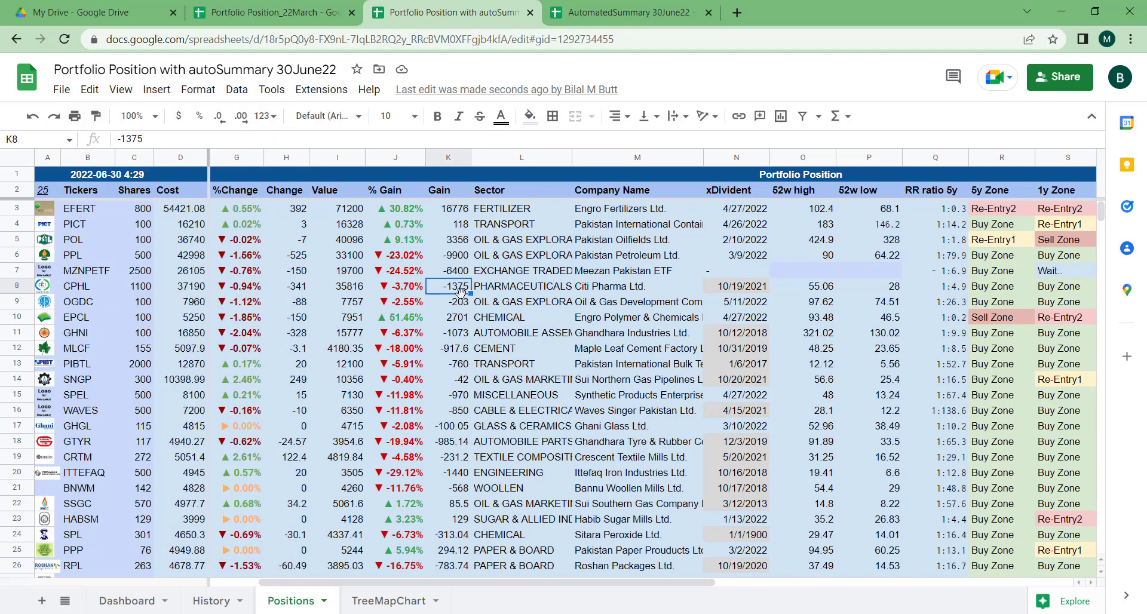
{"action": "left_click", "coordinate": [638, 15]}
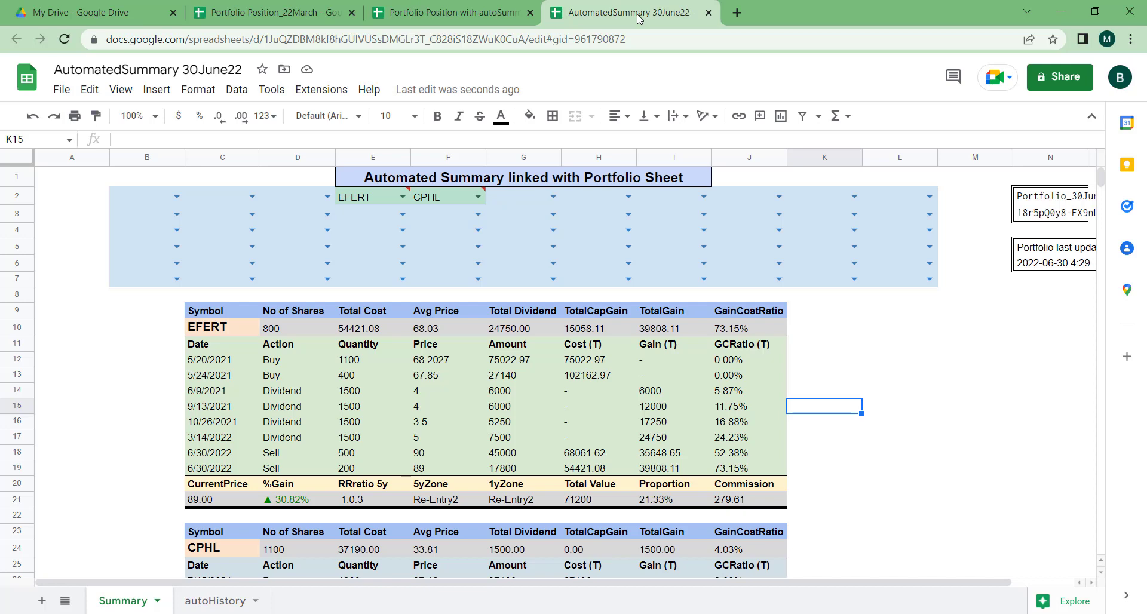
{"action": "left_click", "coordinate": [472, 13]}
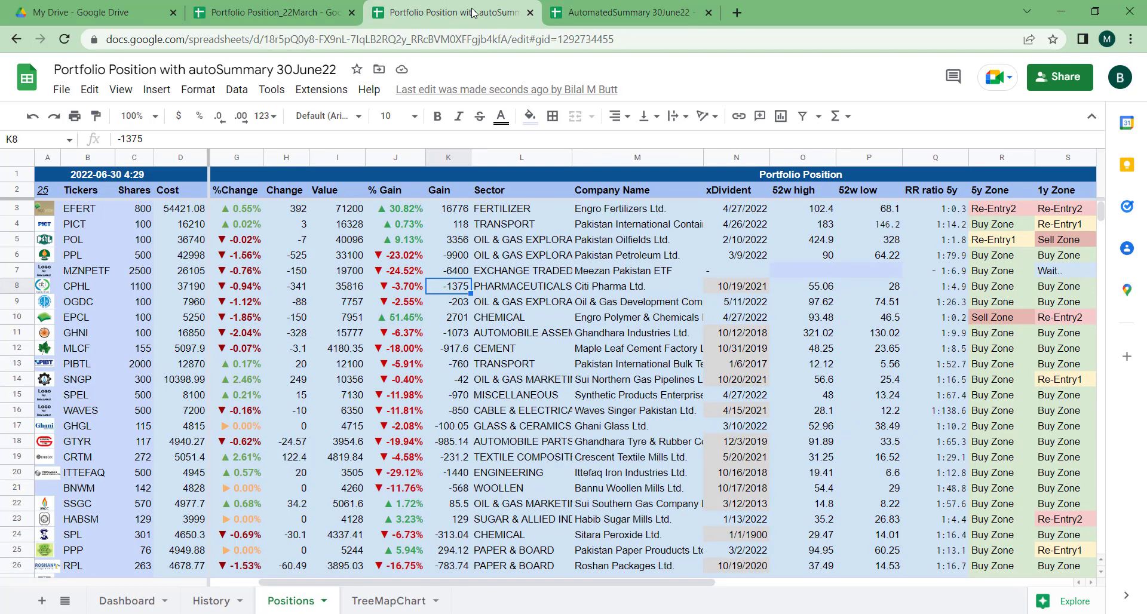
{"action": "left_click", "coordinate": [62, 96]}
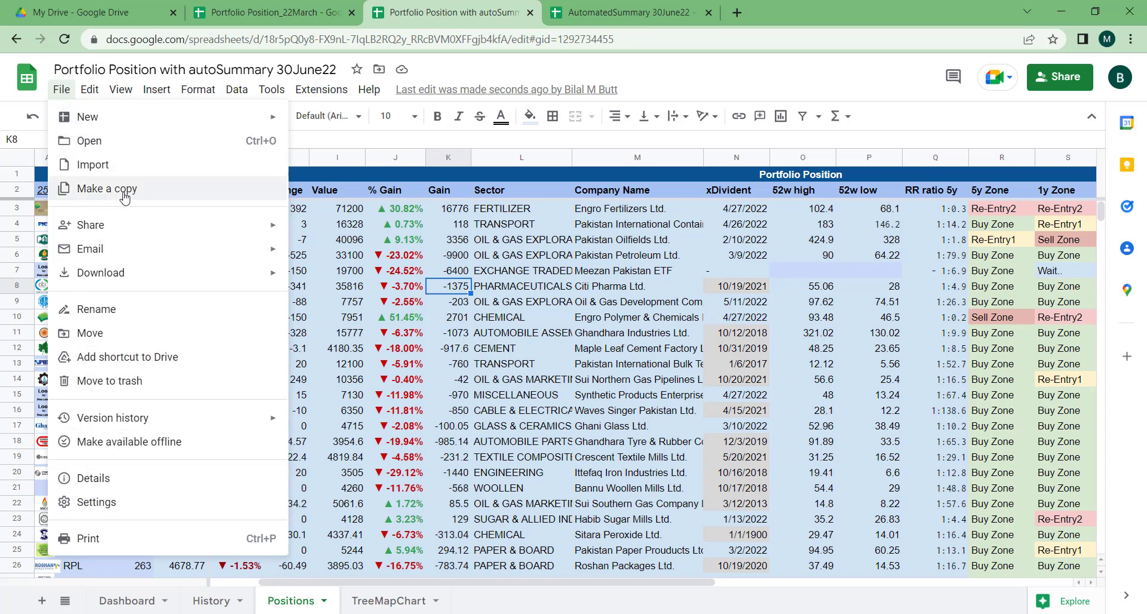
{"action": "left_click", "coordinate": [662, 83]}
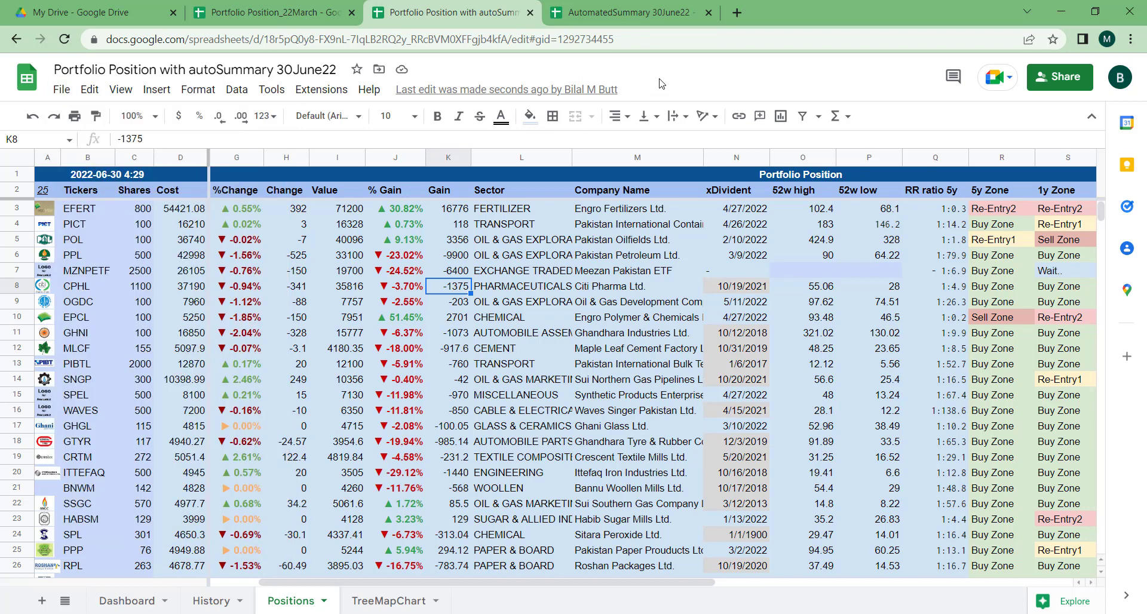